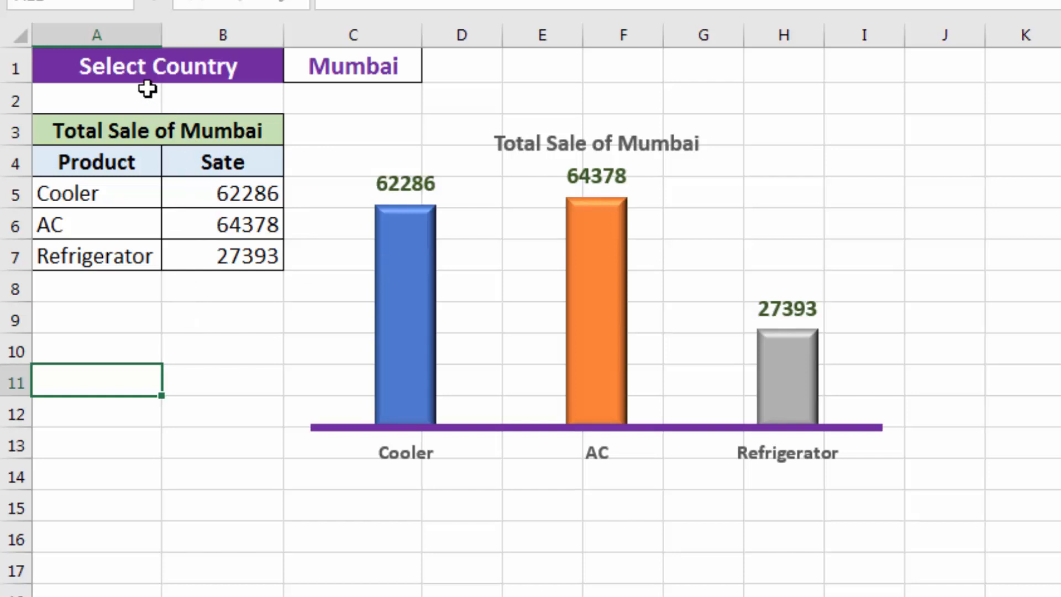
Switch the selection in C1 through Delhi, Kolkata and Goa to check how the table and chart respond.
{"action": "left_click", "coordinate": [364, 69]}
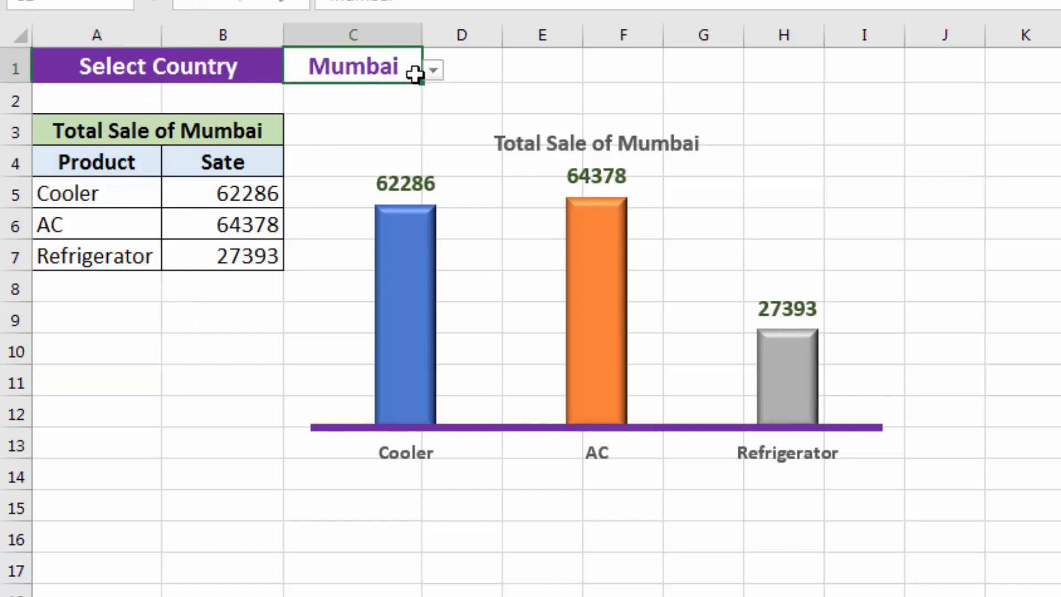
{"action": "left_click", "coordinate": [434, 69]}
{"action": "left_click", "coordinate": [393, 97]}
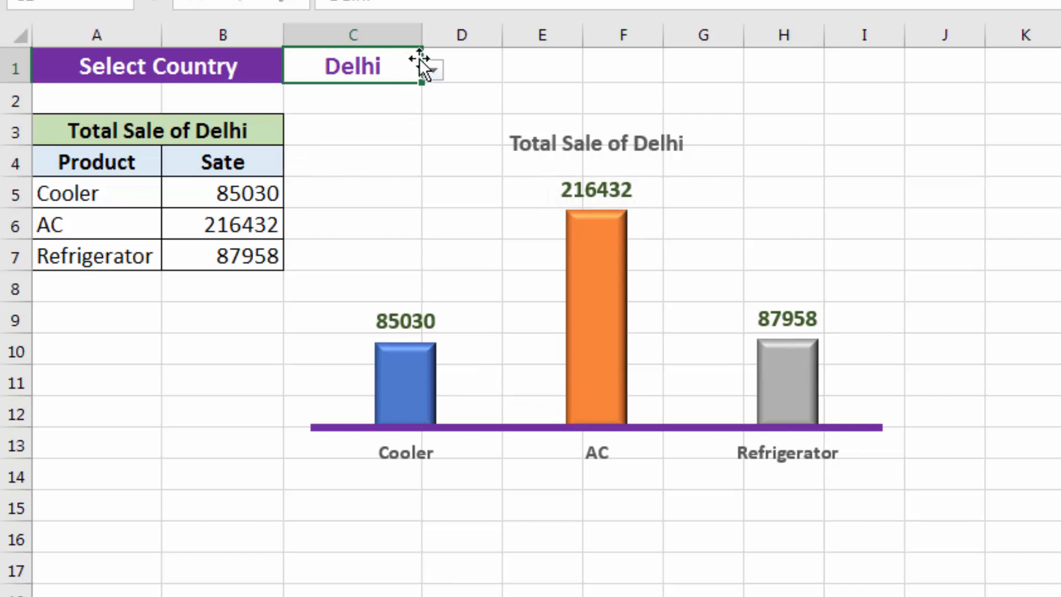
{"action": "left_click", "coordinate": [433, 75]}
{"action": "left_click", "coordinate": [381, 122]}
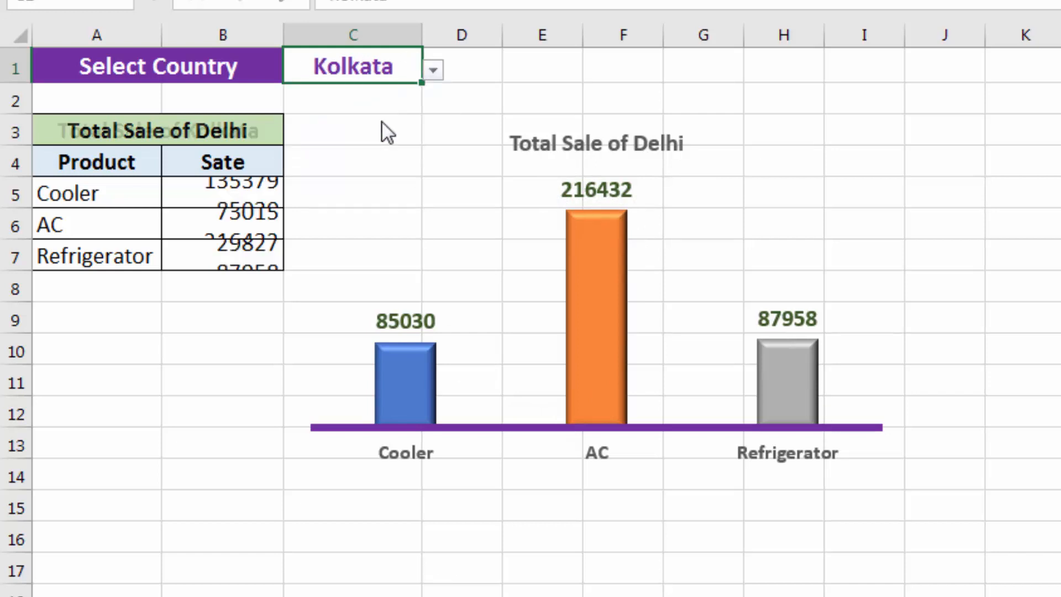
{"action": "left_click", "coordinate": [434, 74]}
{"action": "left_click", "coordinate": [356, 134]}
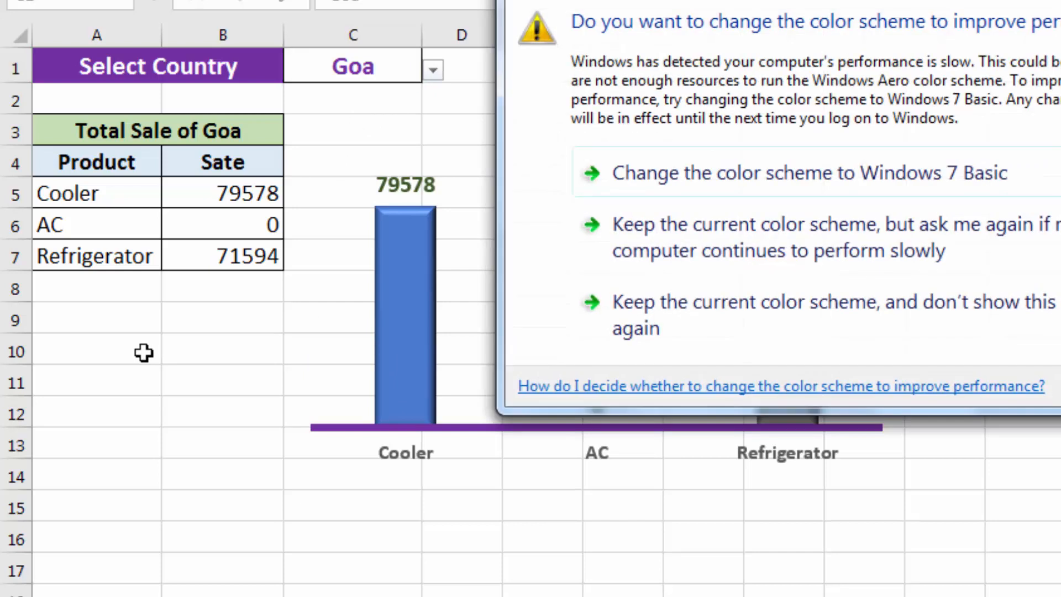
Dismiss the Windows prompt by keeping the current color scheme permanently, and delete the total sale chart.
{"action": "left_click", "coordinate": [600, 303]}
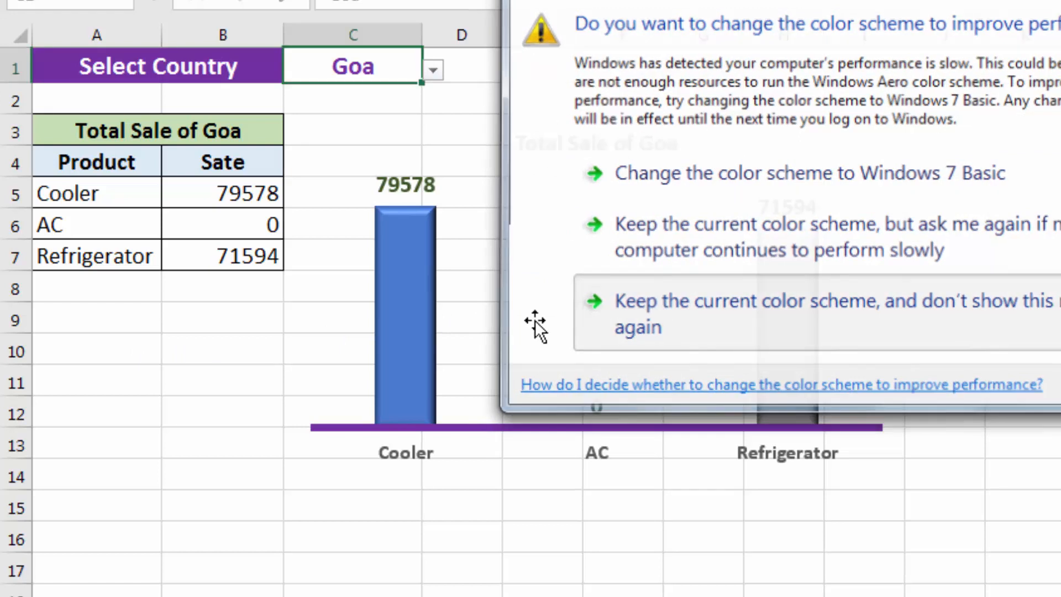
{"action": "left_click", "coordinate": [380, 238]}
{"action": "left_click", "coordinate": [435, 120]}
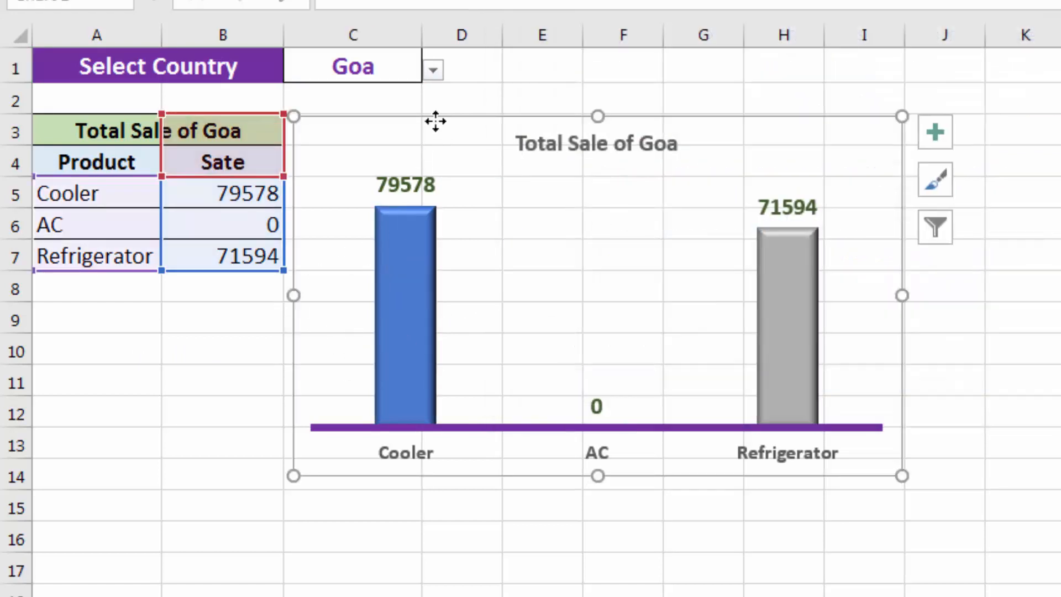
{"action": "key", "text": "Delete"}
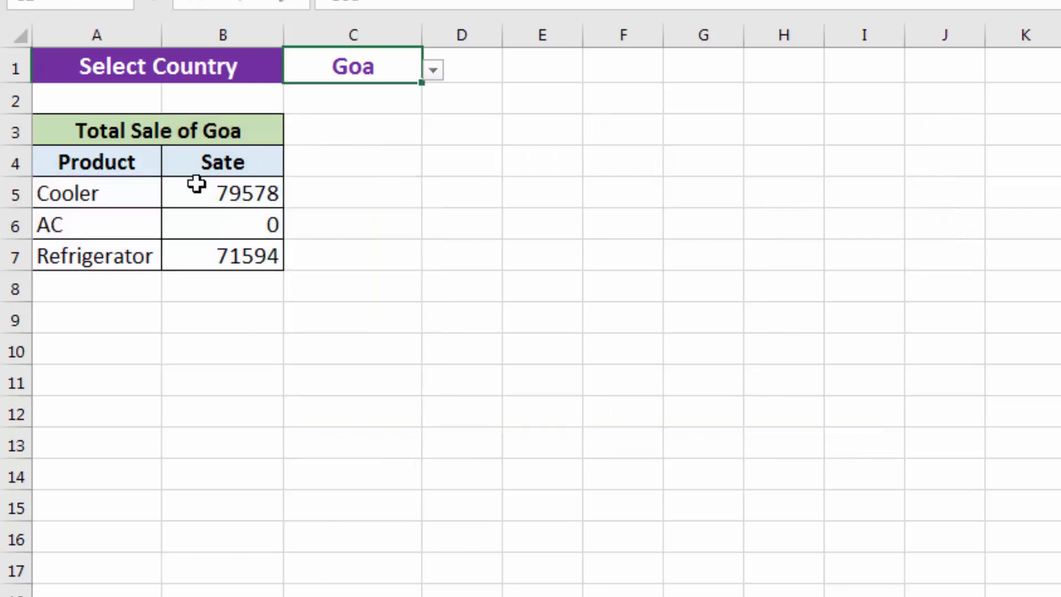
Clear the contents of the product table A4:B7, its title in A3, and the selected city in C1.
{"action": "left_click_drag", "start_coordinate": [88, 165], "coordinate": [253, 258]}
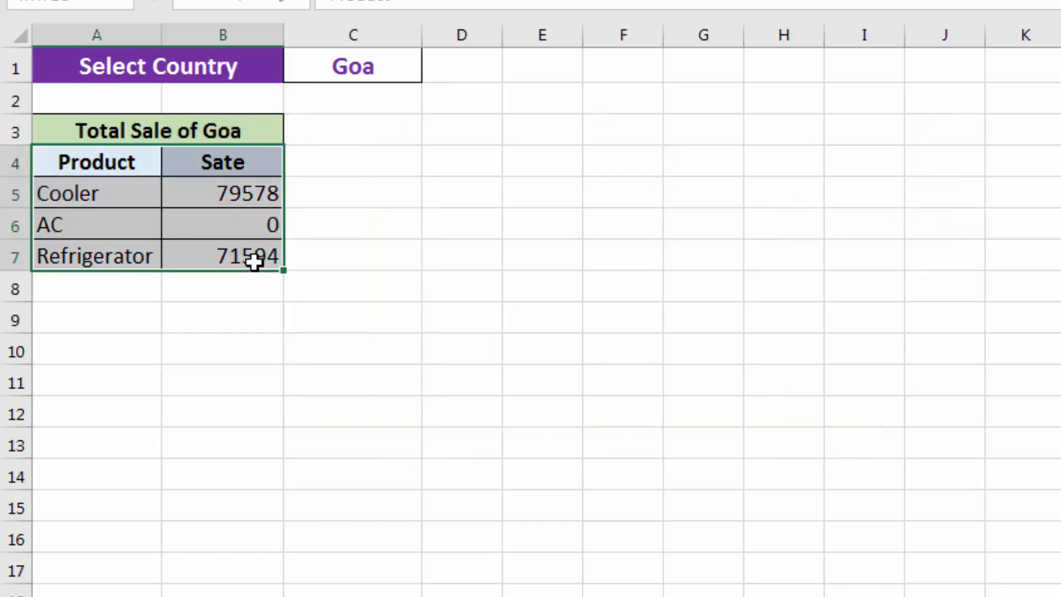
{"action": "key", "text": "Delete"}
{"action": "left_click", "coordinate": [182, 130]}
{"action": "key", "text": "Delete"}
{"action": "left_click", "coordinate": [342, 72]}
{"action": "key", "text": "Delete"}
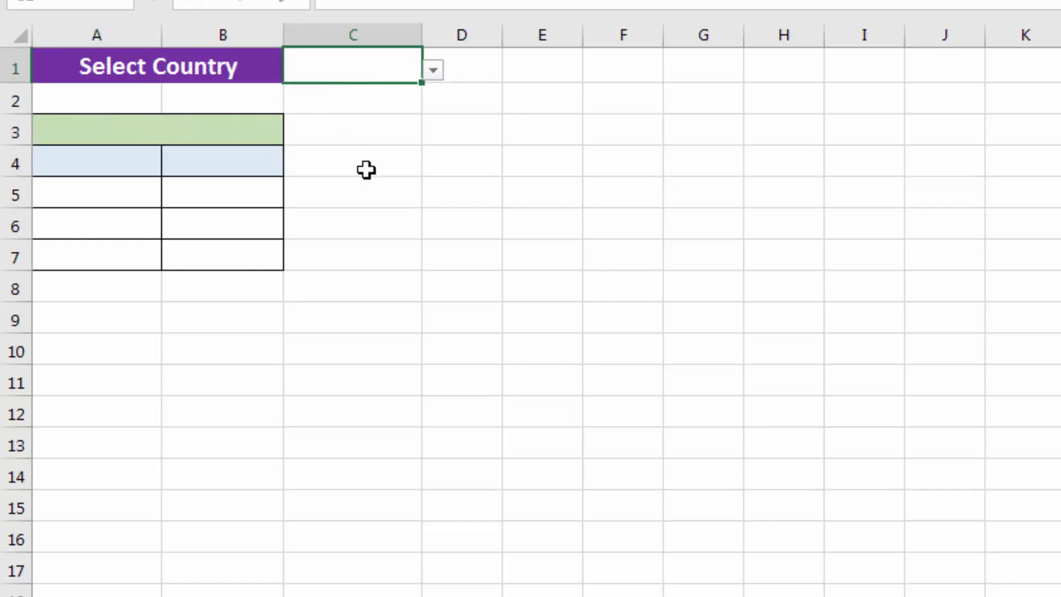
Remove the data validation list from cell C1.
{"action": "left_click", "coordinate": [418, 155]}
{"action": "left_click", "coordinate": [383, 78]}
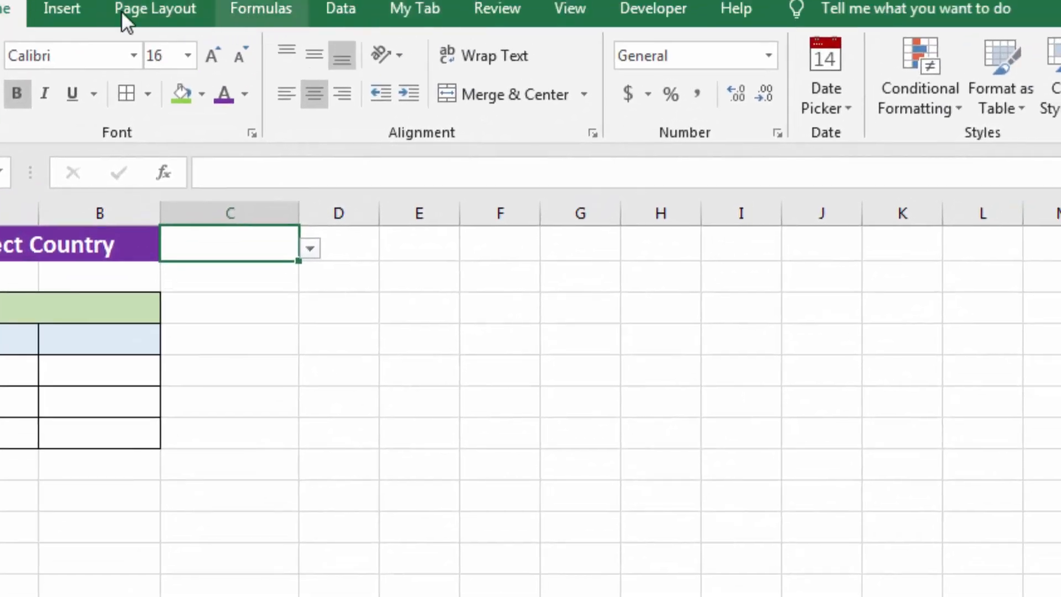
{"action": "left_click", "coordinate": [331, 10]}
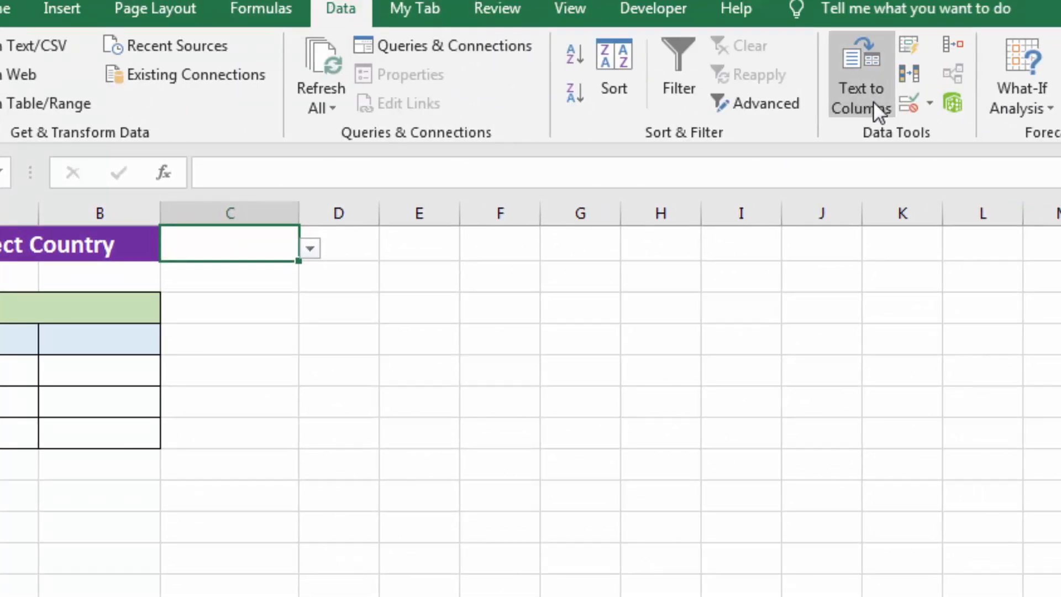
{"action": "left_click", "coordinate": [928, 104]}
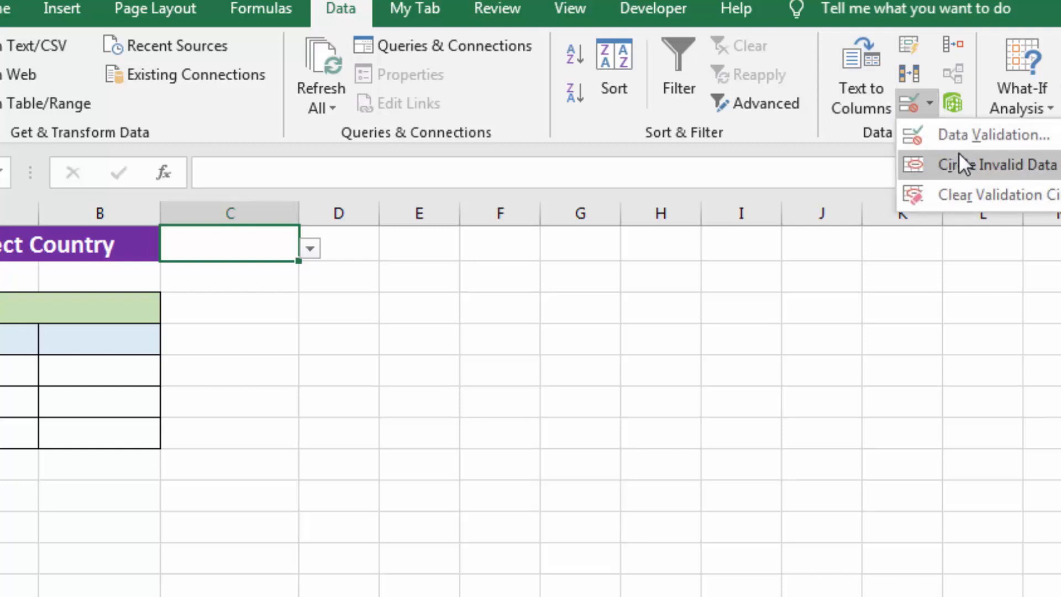
{"action": "left_click", "coordinate": [956, 137]}
{"action": "key", "text": "alt+c"}
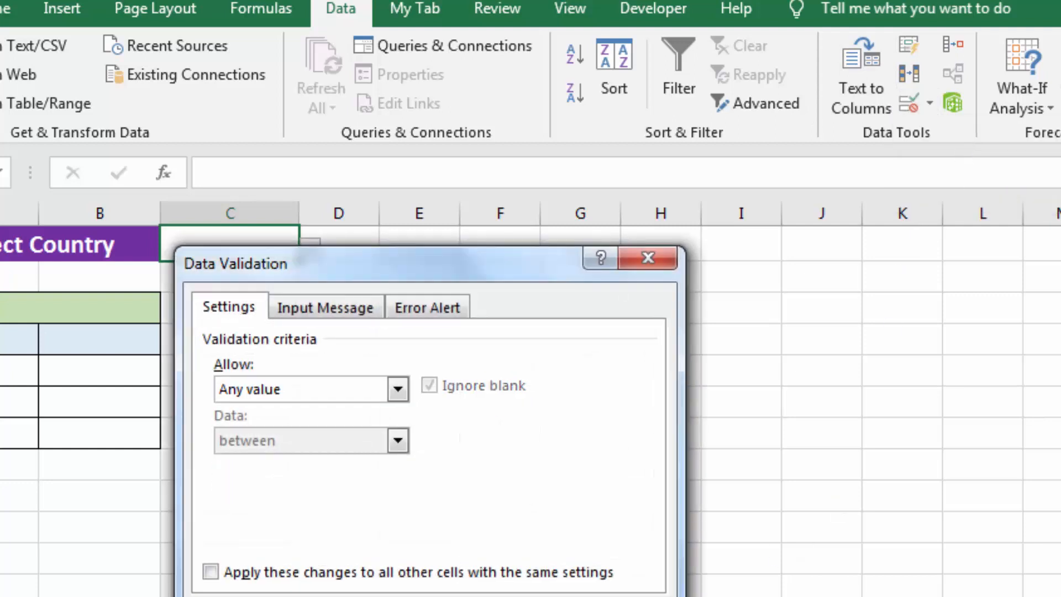
{"action": "key", "text": "Return"}
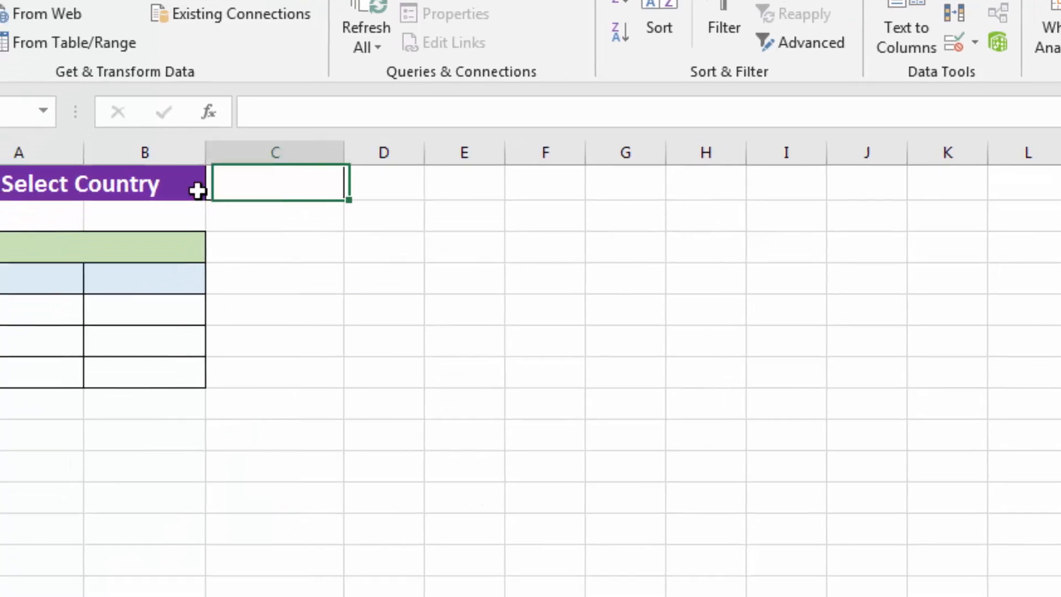
{"action": "left_click", "coordinate": [174, 193]}
{"action": "left_click", "coordinate": [125, 220]}
{"action": "left_click", "coordinate": [117, 252]}
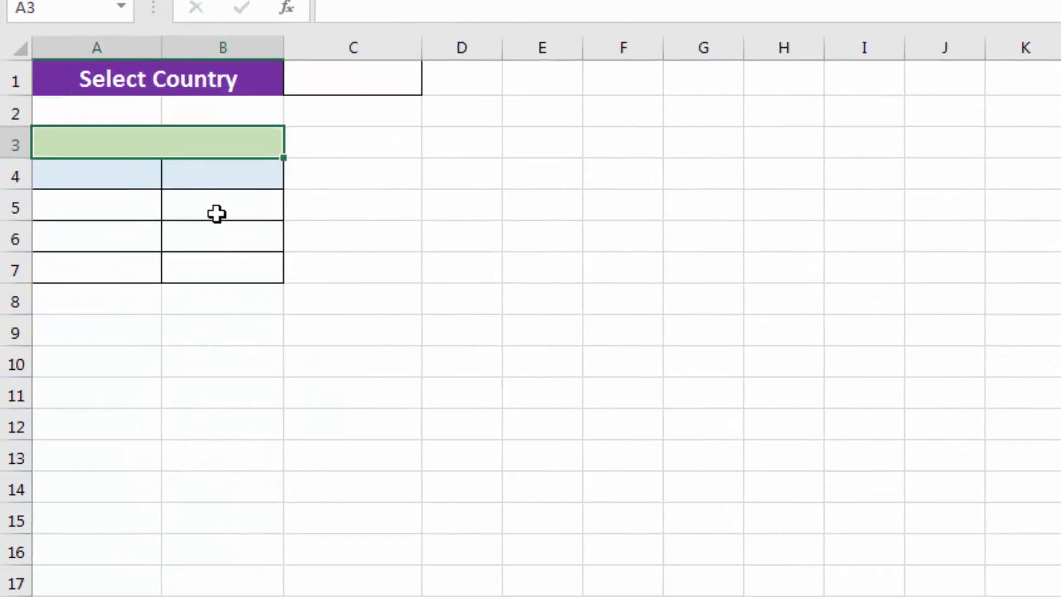
{"action": "left_click", "coordinate": [137, 317]}
{"action": "left_click", "coordinate": [135, 376]}
{"action": "left_click", "coordinate": [133, 267]}
{"action": "left_click", "coordinate": [149, 175]}
{"action": "left_click", "coordinate": [334, 224]}
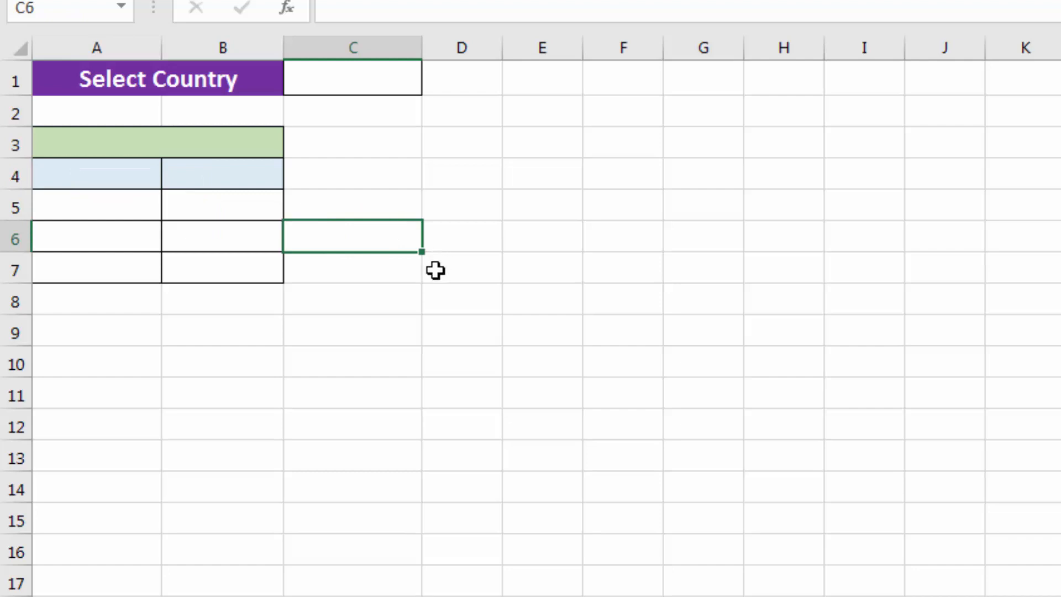
{"action": "left_click", "coordinate": [371, 308]}
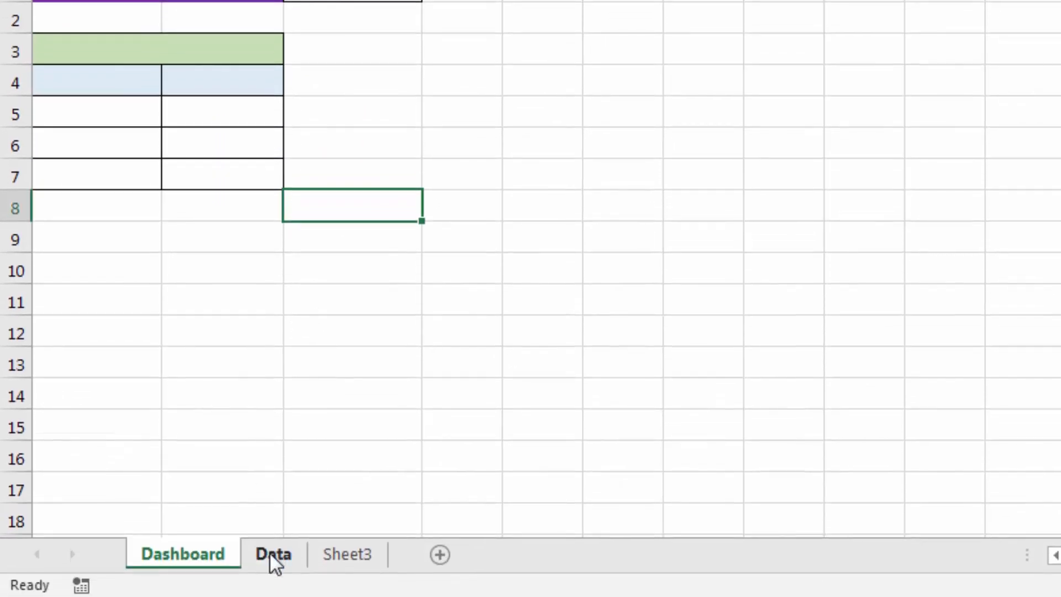
Open the Data sheet and look through its sales records from the first row to the last.
{"action": "left_click", "coordinate": [273, 554]}
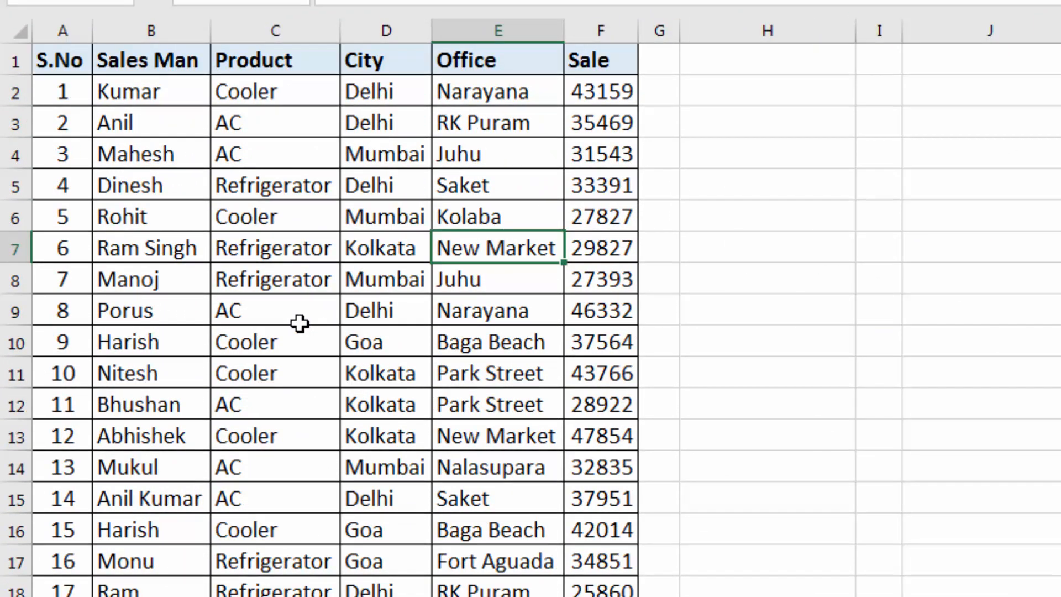
{"action": "scroll", "coordinate": [299, 323], "scroll_direction": "down", "scroll_amount": 3}
{"action": "scroll", "coordinate": [298, 325], "scroll_direction": "down", "scroll_amount": 1}
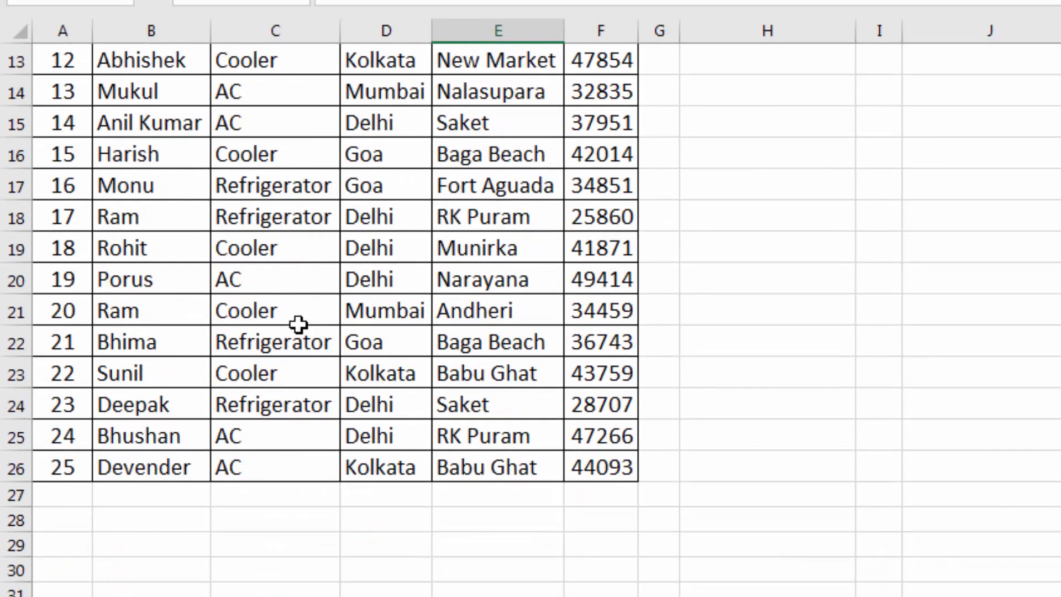
{"action": "scroll", "coordinate": [304, 432], "scroll_direction": "up", "scroll_amount": 4}
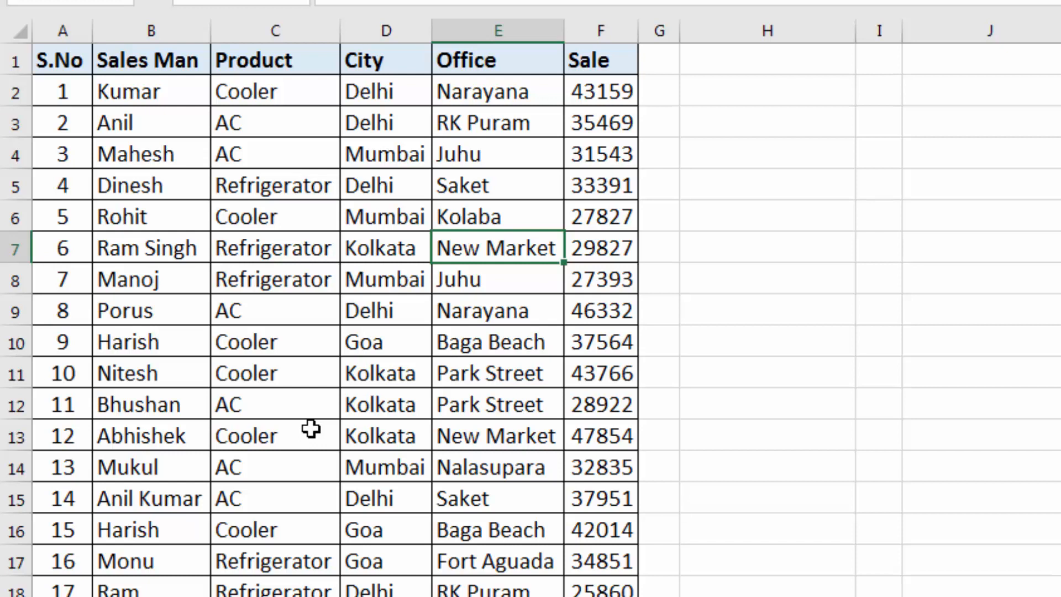
Examine the Sales Man, Product, City, Office and Sale columns and how they make up the first record.
{"action": "left_click_drag", "start_coordinate": [147, 92], "coordinate": [148, 310]}
{"action": "left_click_drag", "start_coordinate": [284, 91], "coordinate": [281, 279]}
{"action": "left_click_drag", "start_coordinate": [378, 124], "coordinate": [381, 252]}
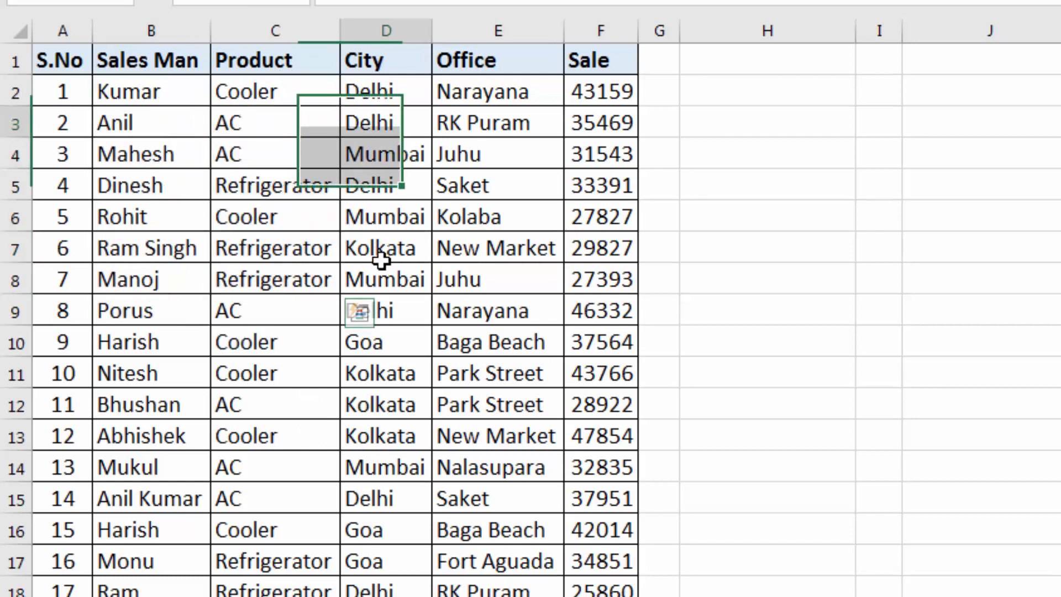
{"action": "left_click_drag", "start_coordinate": [473, 117], "coordinate": [473, 249]}
{"action": "left_click_drag", "start_coordinate": [608, 113], "coordinate": [607, 239]}
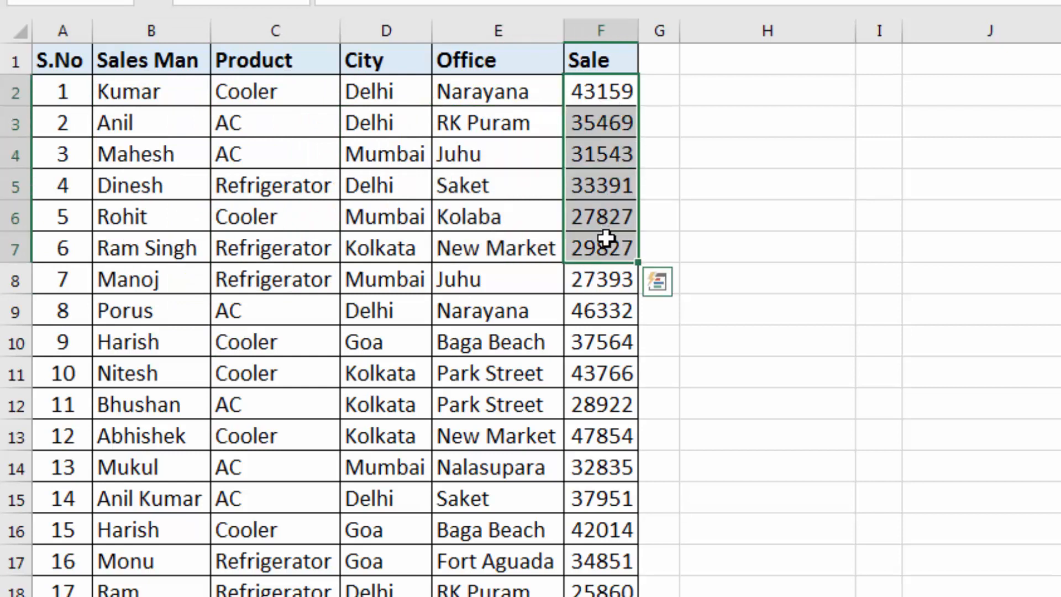
{"action": "left_click", "coordinate": [240, 99]}
{"action": "left_click", "coordinate": [178, 92]}
{"action": "left_click", "coordinate": [277, 93]}
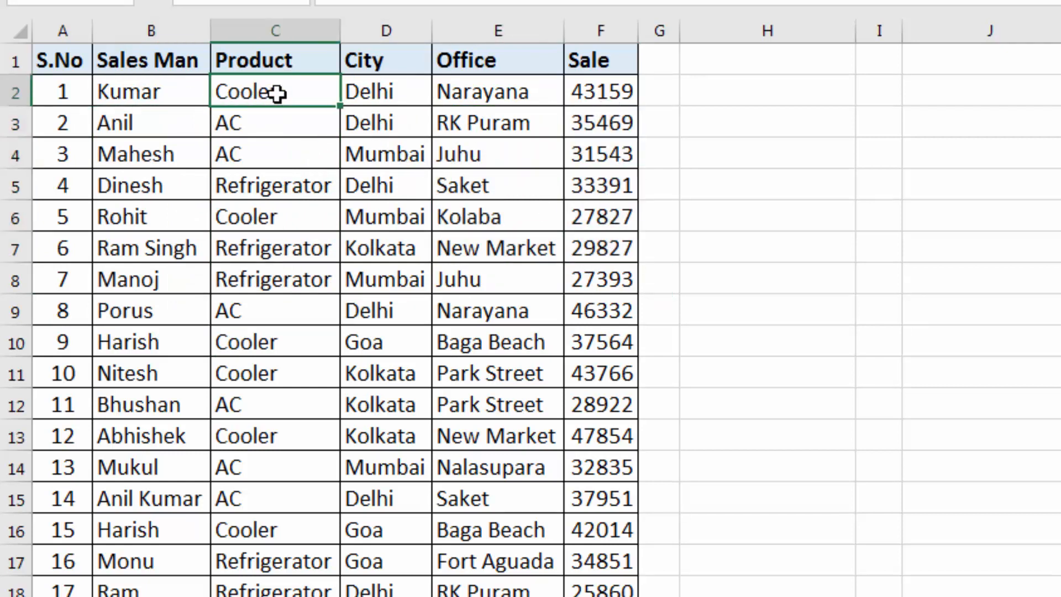
{"action": "left_click", "coordinate": [393, 93]}
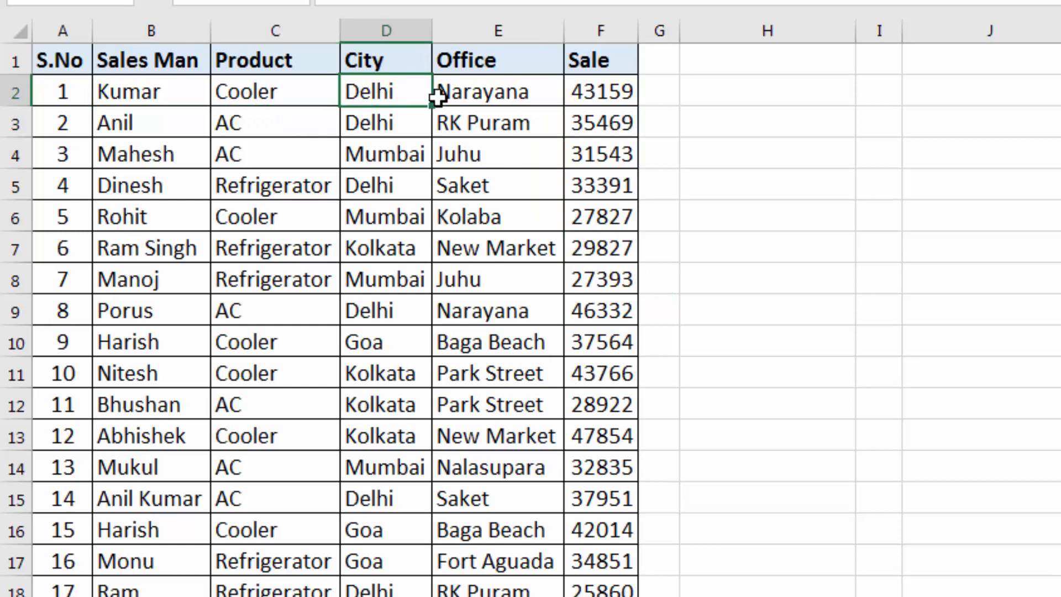
{"action": "left_click", "coordinate": [481, 94]}
{"action": "left_click", "coordinate": [608, 93]}
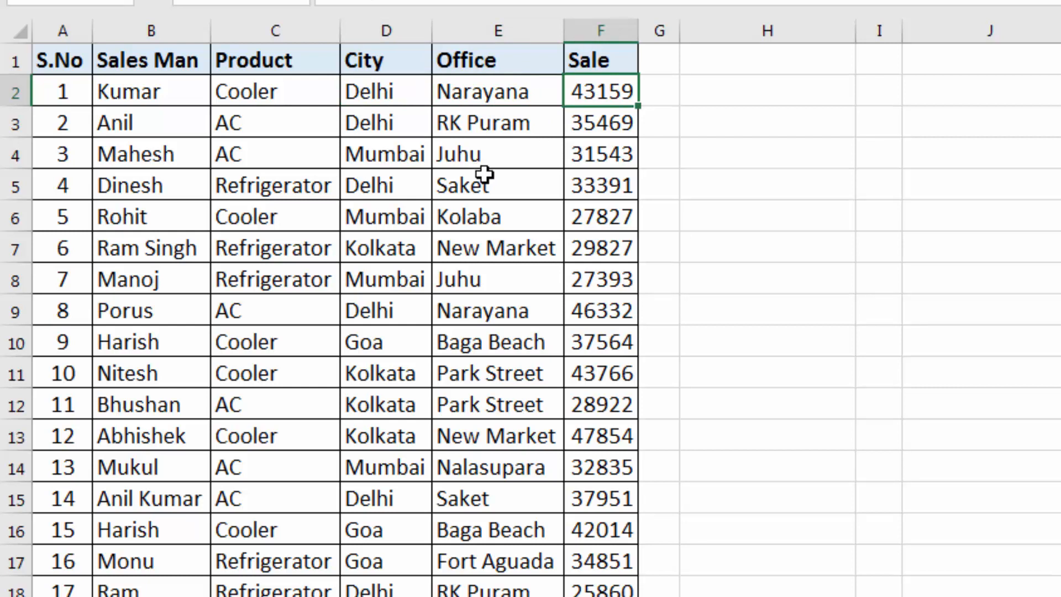
Compare the City, Product, Office and Sales Man columns with the Sale figures as ways to summarize sales.
{"action": "left_click_drag", "start_coordinate": [368, 82], "coordinate": [376, 285]}
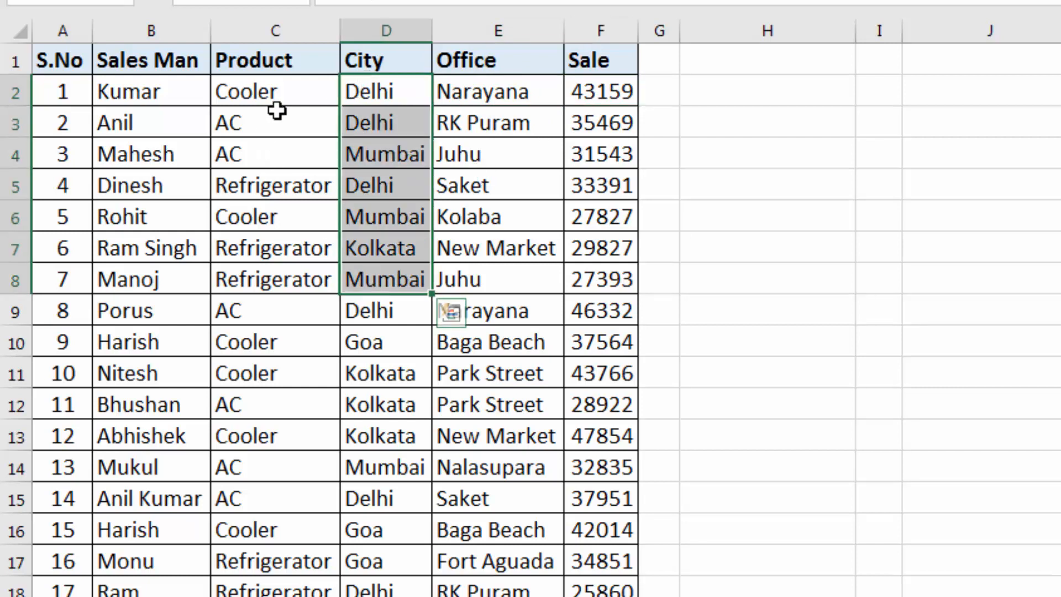
{"action": "left_click_drag", "start_coordinate": [276, 109], "coordinate": [276, 249]}
{"action": "left_click_drag", "start_coordinate": [586, 118], "coordinate": [597, 247]}
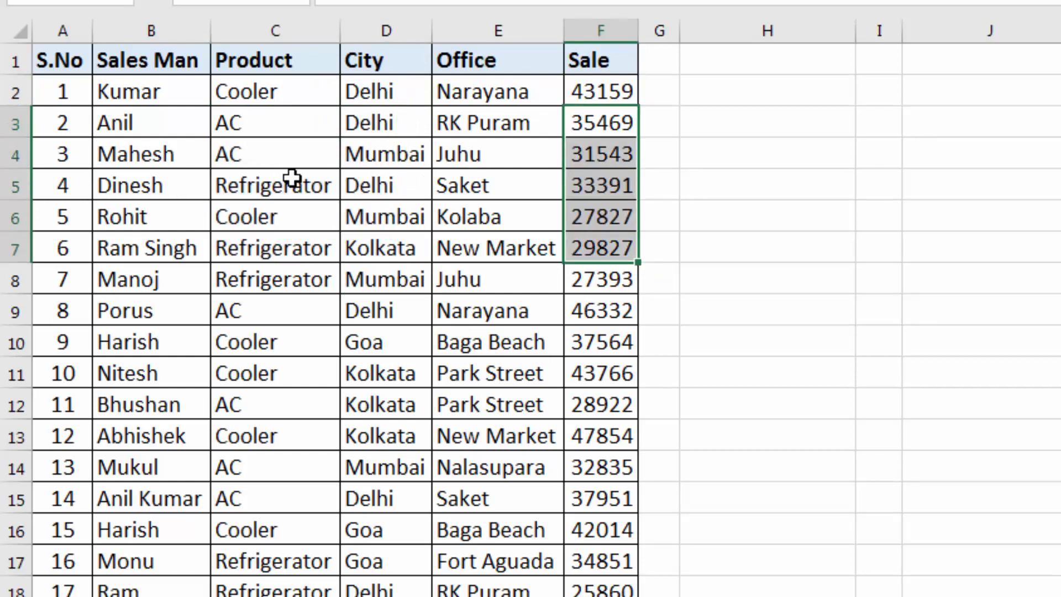
{"action": "left_click_drag", "start_coordinate": [474, 83], "coordinate": [482, 227]}
{"action": "left_click_drag", "start_coordinate": [277, 111], "coordinate": [279, 157]}
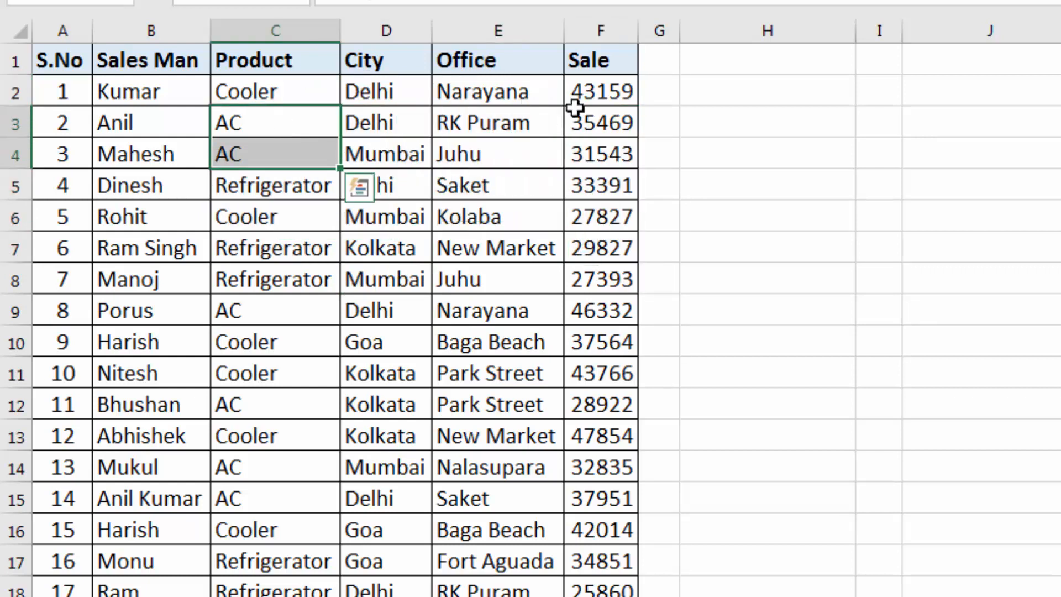
{"action": "left_click", "coordinate": [605, 126]}
{"action": "left_click_drag", "start_coordinate": [180, 99], "coordinate": [159, 230]}
{"action": "left_click_drag", "start_coordinate": [287, 87], "coordinate": [285, 155]}
{"action": "left_click", "coordinate": [572, 124]}
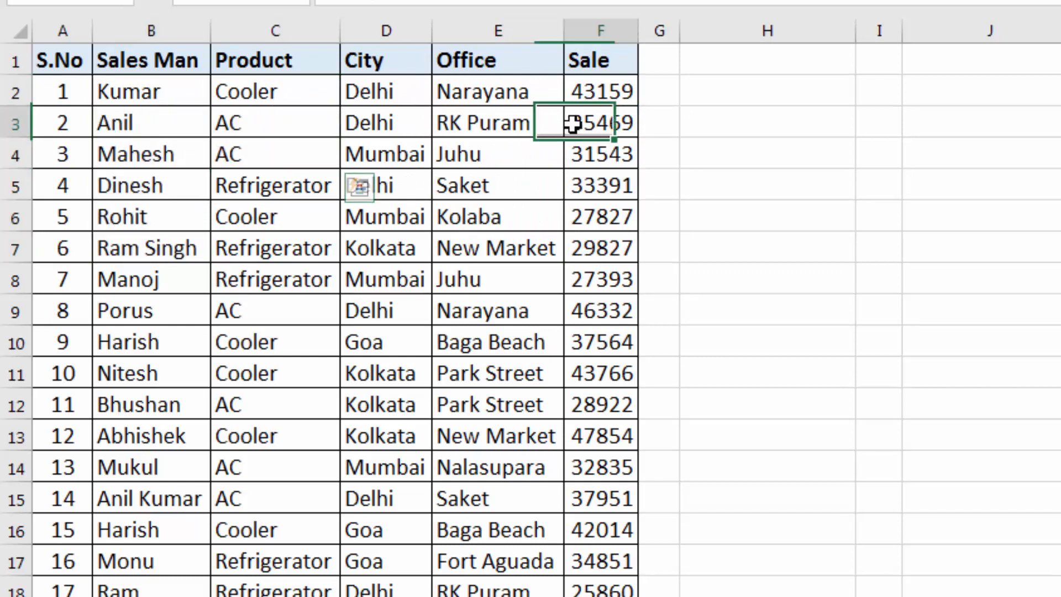
{"action": "left_click_drag", "start_coordinate": [159, 93], "coordinate": [158, 185]}
{"action": "left_click_drag", "start_coordinate": [360, 95], "coordinate": [405, 173]}
{"action": "left_click", "coordinate": [621, 91]}
{"action": "left_click", "coordinate": [617, 161]}
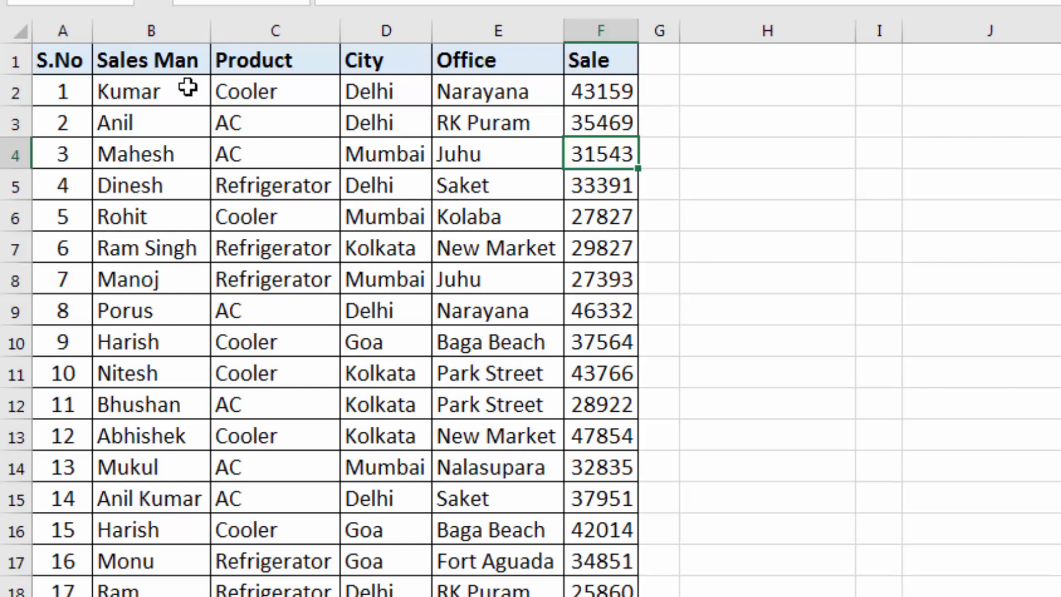
Examine the Product column for its repeated entries, along with the neighbouring City and Office values.
{"action": "left_click", "coordinate": [273, 143]}
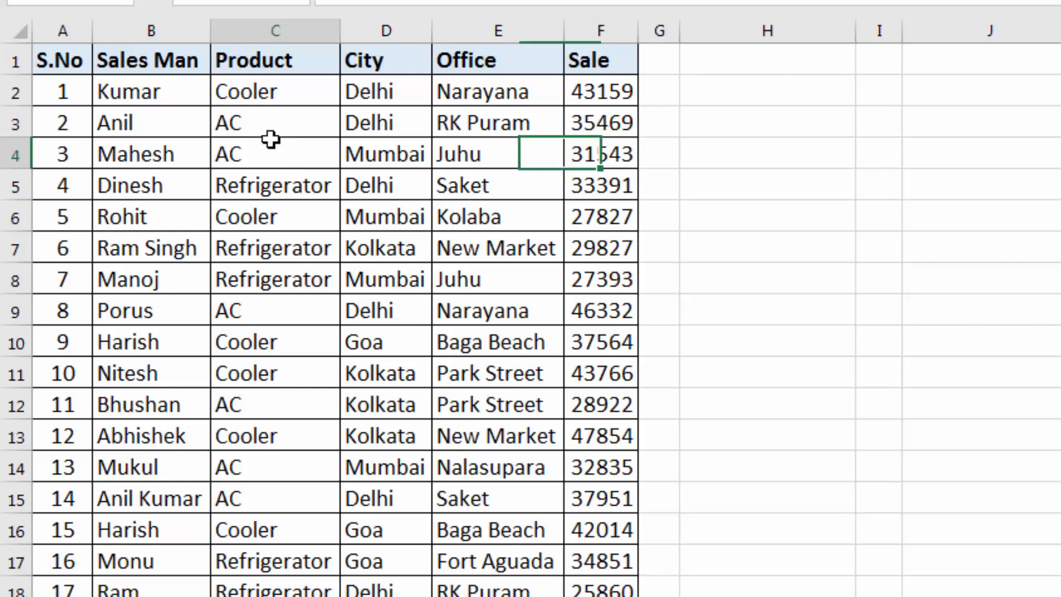
{"action": "left_click", "coordinate": [266, 95]}
{"action": "left_click", "coordinate": [270, 123]}
{"action": "left_click", "coordinate": [272, 184]}
{"action": "left_click", "coordinate": [273, 269]}
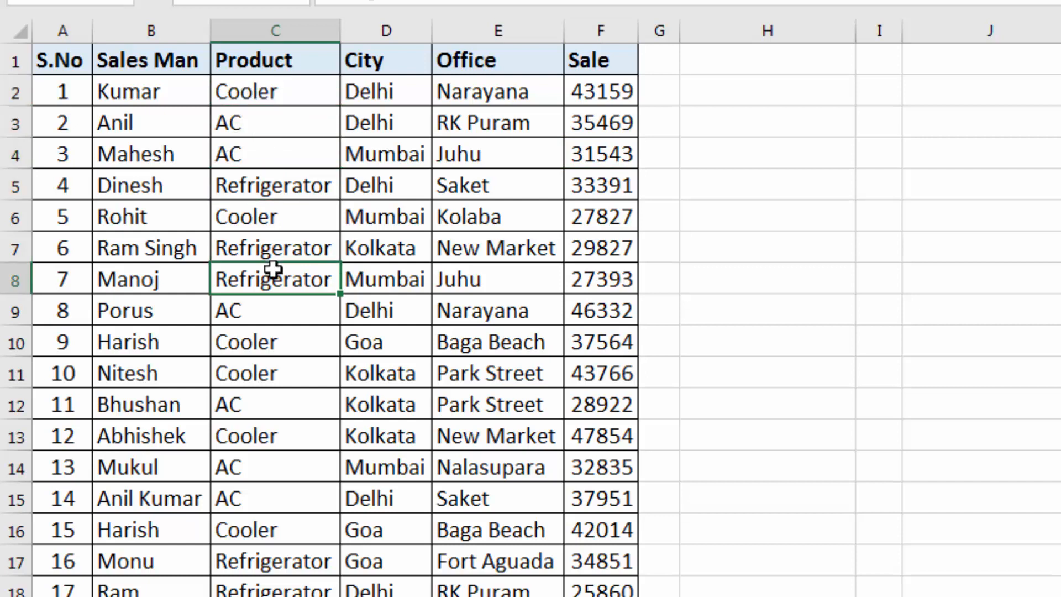
{"action": "left_click", "coordinate": [278, 162]}
{"action": "left_click", "coordinate": [256, 284]}
{"action": "left_click", "coordinate": [267, 158]}
{"action": "left_click", "coordinate": [358, 142]}
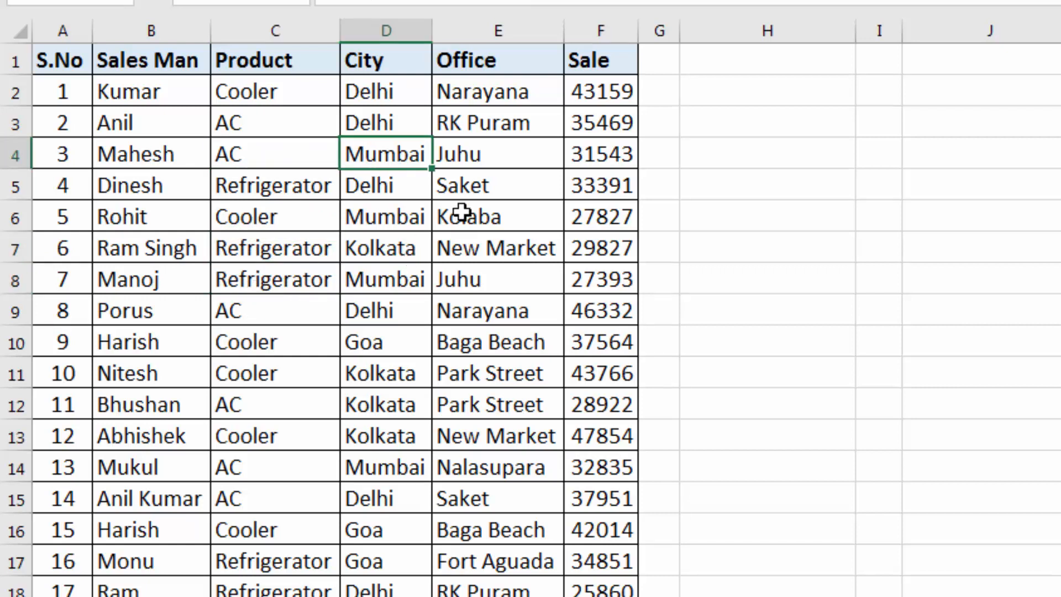
{"action": "left_click", "coordinate": [494, 180]}
{"action": "left_click", "coordinate": [275, 159]}
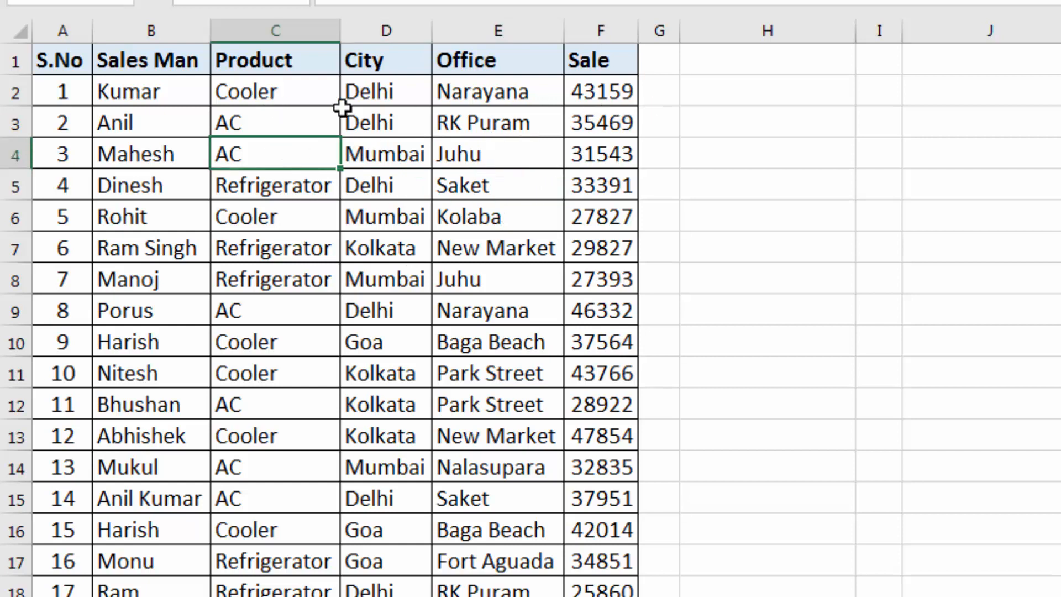
{"action": "left_click", "coordinate": [768, 104]}
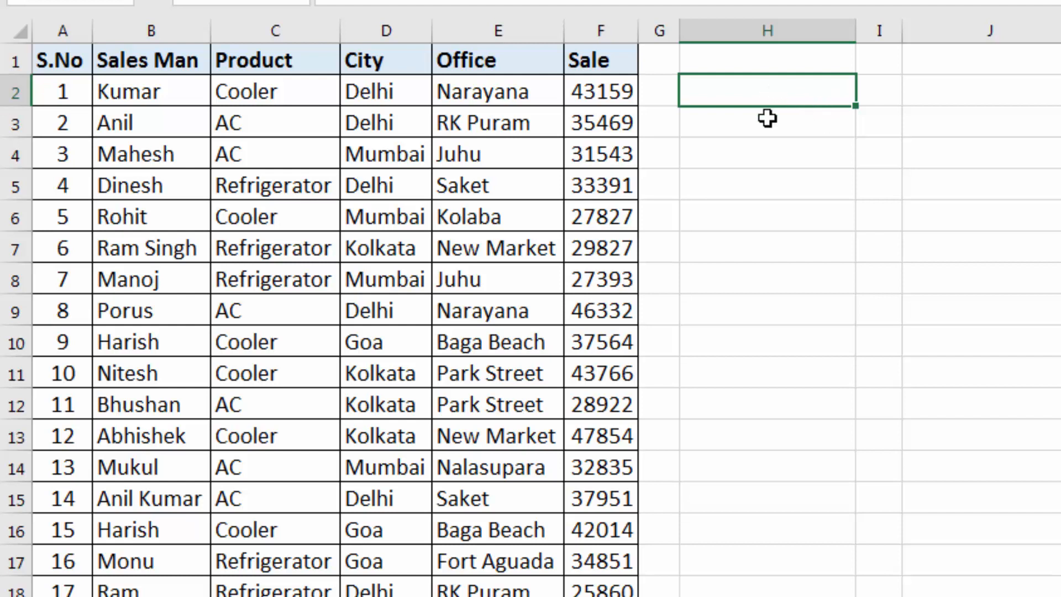
{"action": "left_click_drag", "start_coordinate": [393, 92], "coordinate": [387, 217]}
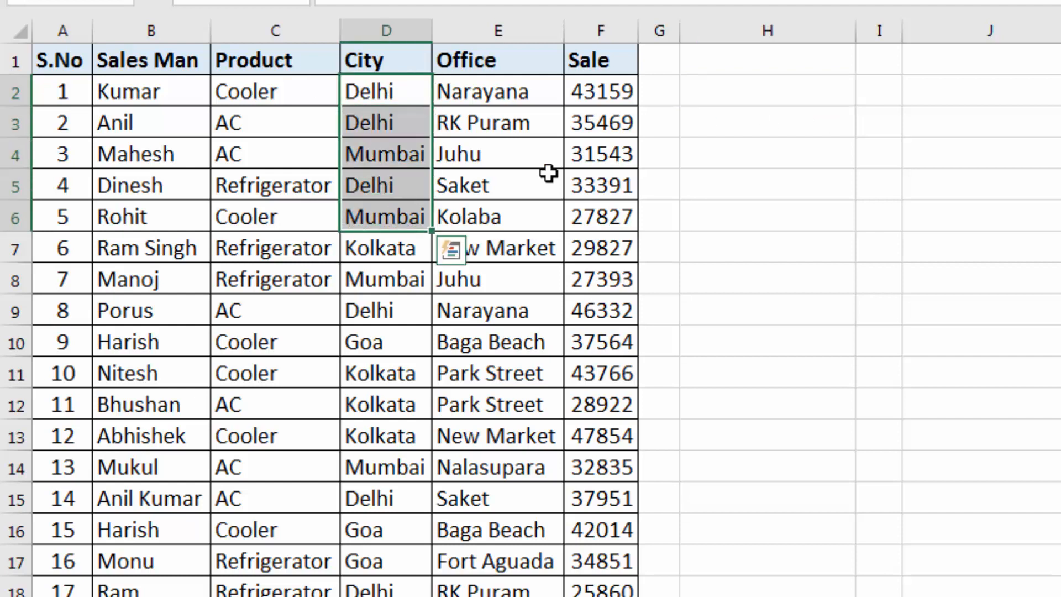
{"action": "left_click", "coordinate": [789, 100]}
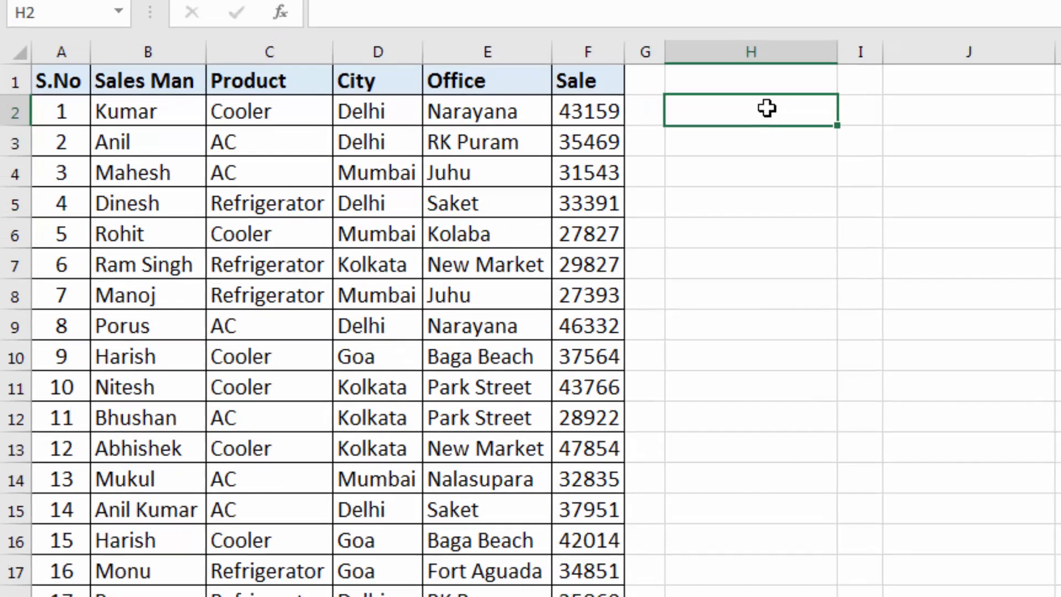
Set up an Advanced Filter that copies to another location, with the Product column Data!$C$1:$C$26 as its list range.
{"action": "left_click", "coordinate": [780, 65]}
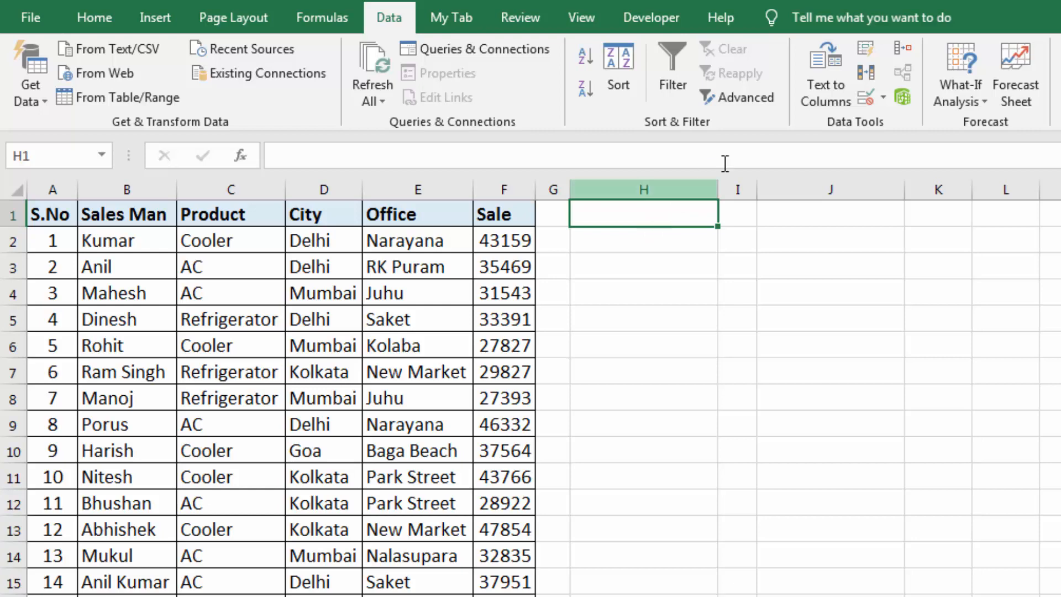
{"action": "left_click", "coordinate": [749, 96]}
{"action": "left_click_drag", "start_coordinate": [484, 264], "coordinate": [874, 118]}
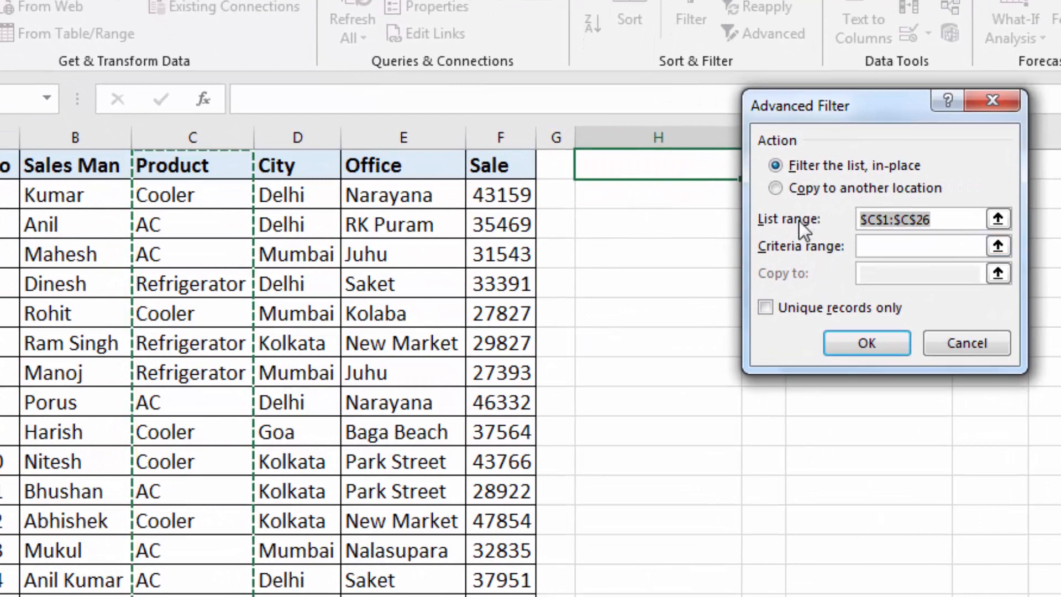
{"action": "left_click", "coordinate": [774, 187]}
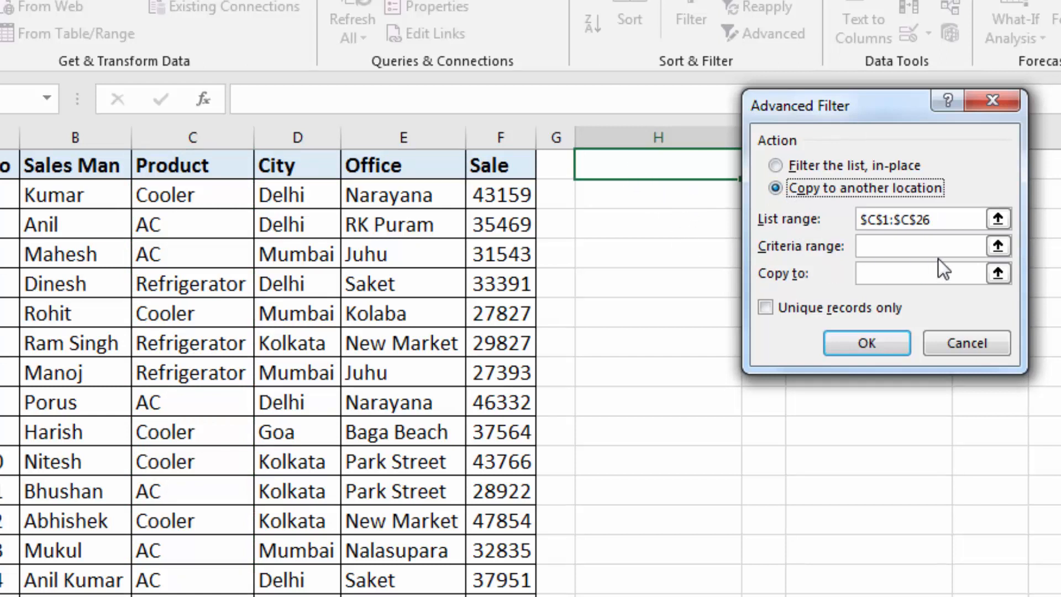
{"action": "left_click", "coordinate": [950, 223]}
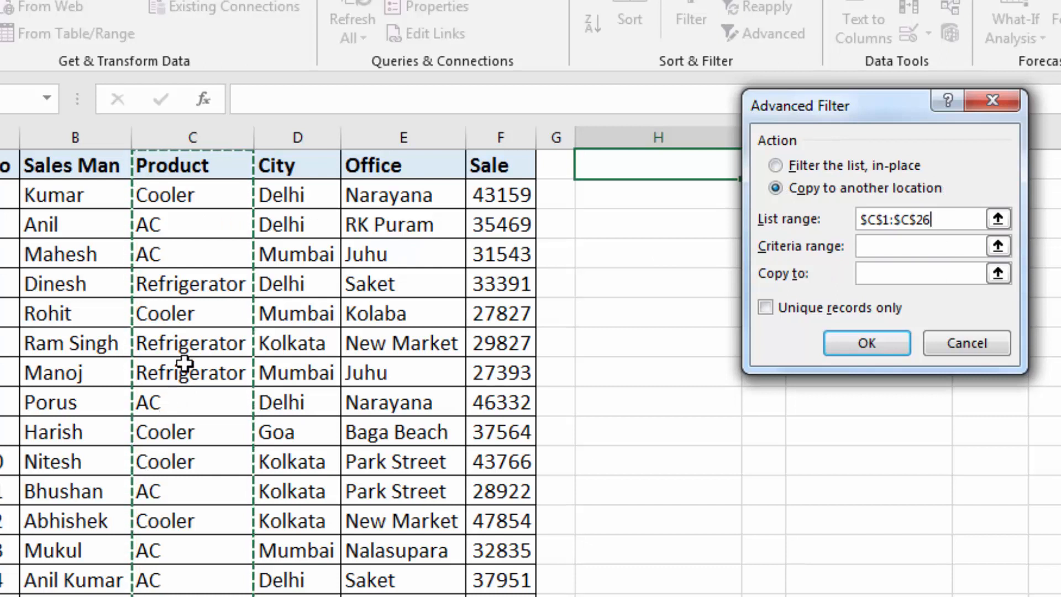
{"action": "key", "text": "BackSpace"}
{"action": "key", "text": "BackSpace"}
{"action": "key", "text": "BackSpace"}
{"action": "key", "text": "BackSpace"}
{"action": "key", "text": "BackSpace"}
{"action": "key", "text": "BackSpace"}
{"action": "key", "text": "BackSpace"}
{"action": "key", "text": "BackSpace"}
{"action": "key", "text": "BackSpace"}
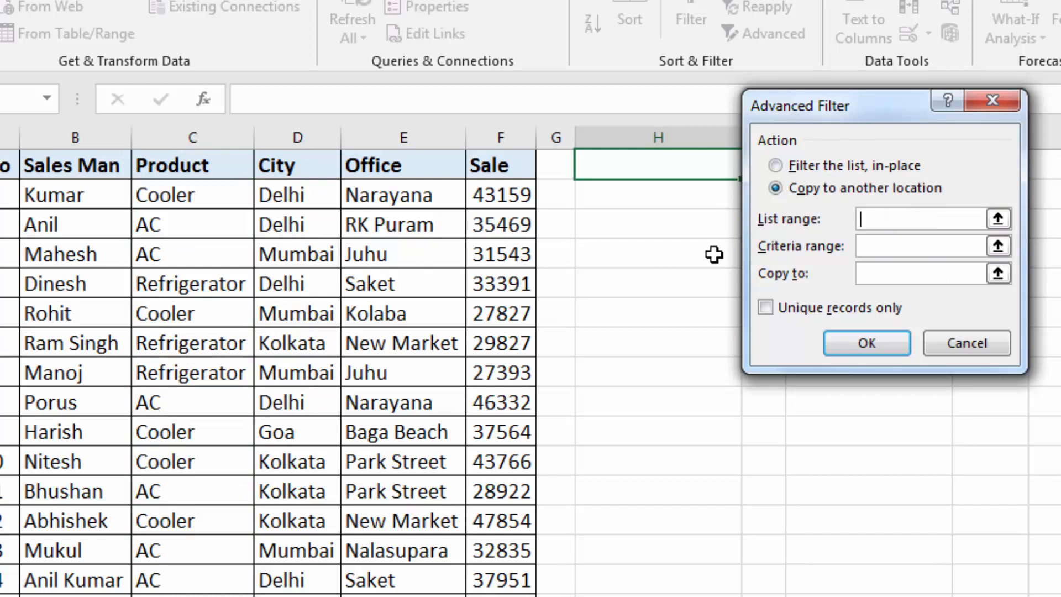
{"action": "left_click_drag", "start_coordinate": [222, 173], "coordinate": [221, 596]}
{"action": "scroll", "coordinate": [280, 577], "scroll_direction": "up", "scroll_amount": 3}
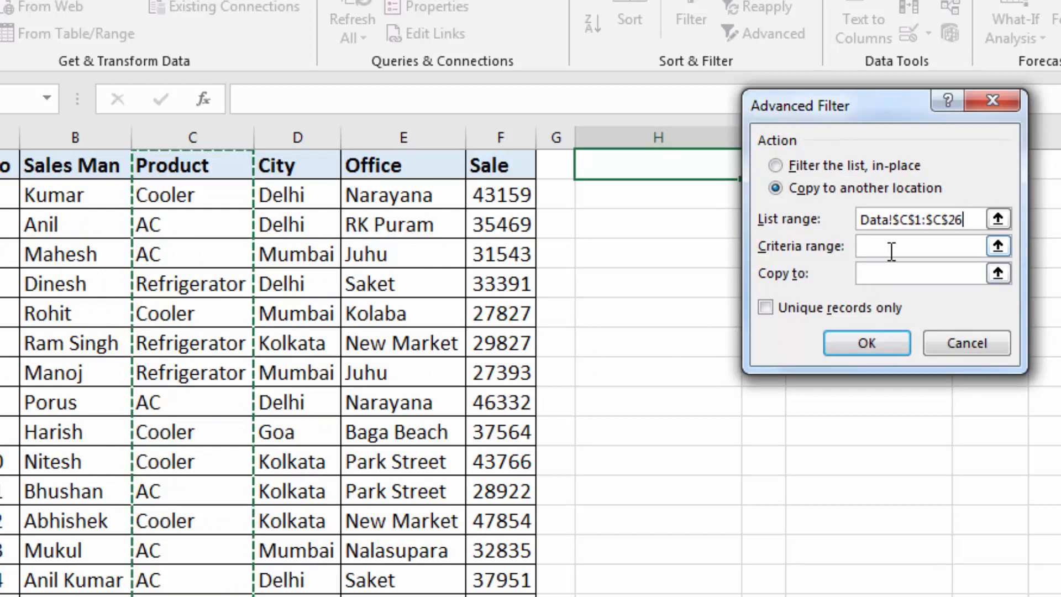
Extract only the unique records of the Product column to cell H1 of the Data sheet.
{"action": "left_click", "coordinate": [886, 274]}
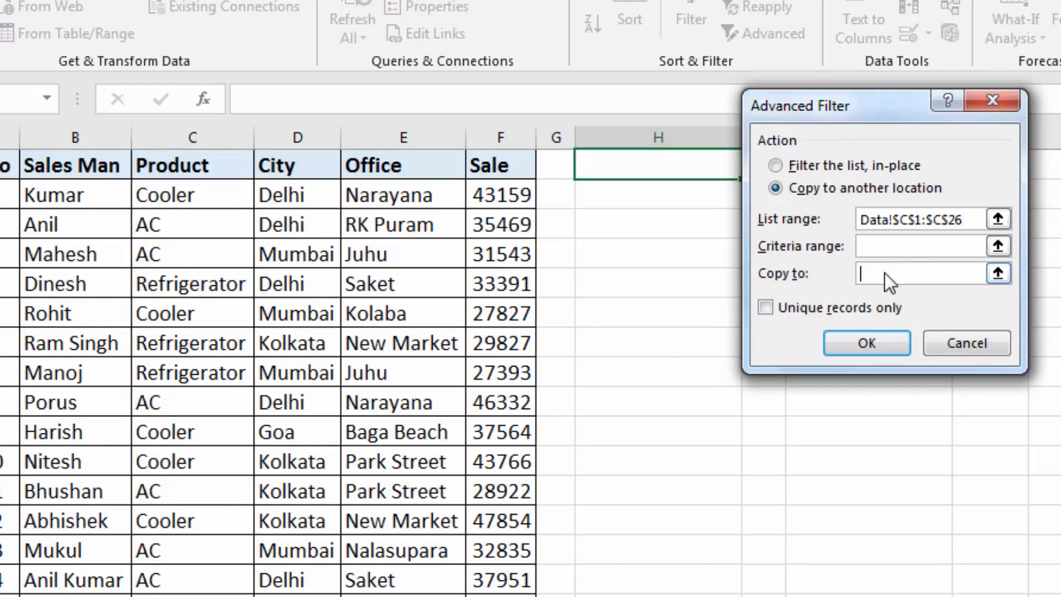
{"action": "left_click", "coordinate": [666, 170]}
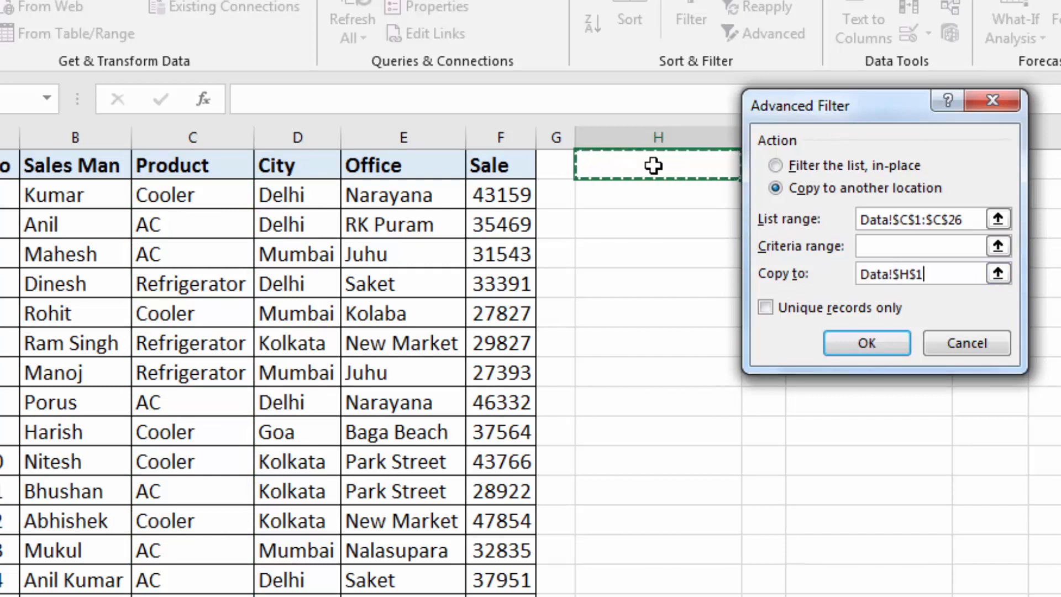
{"action": "left_click", "coordinate": [766, 307]}
{"action": "left_click", "coordinate": [834, 342]}
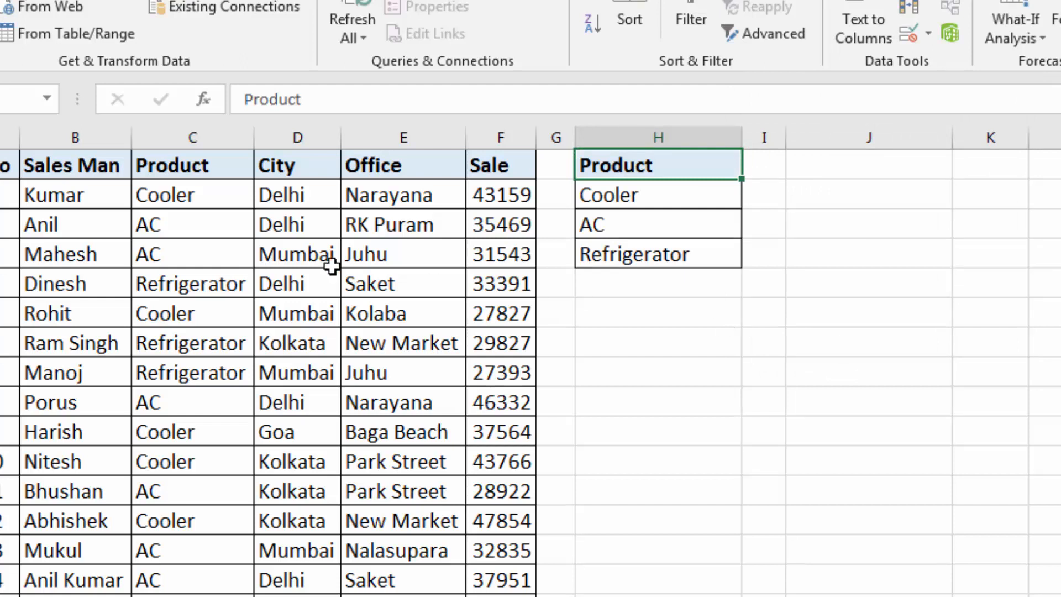
{"action": "left_click", "coordinate": [638, 200]}
{"action": "left_click", "coordinate": [639, 243]}
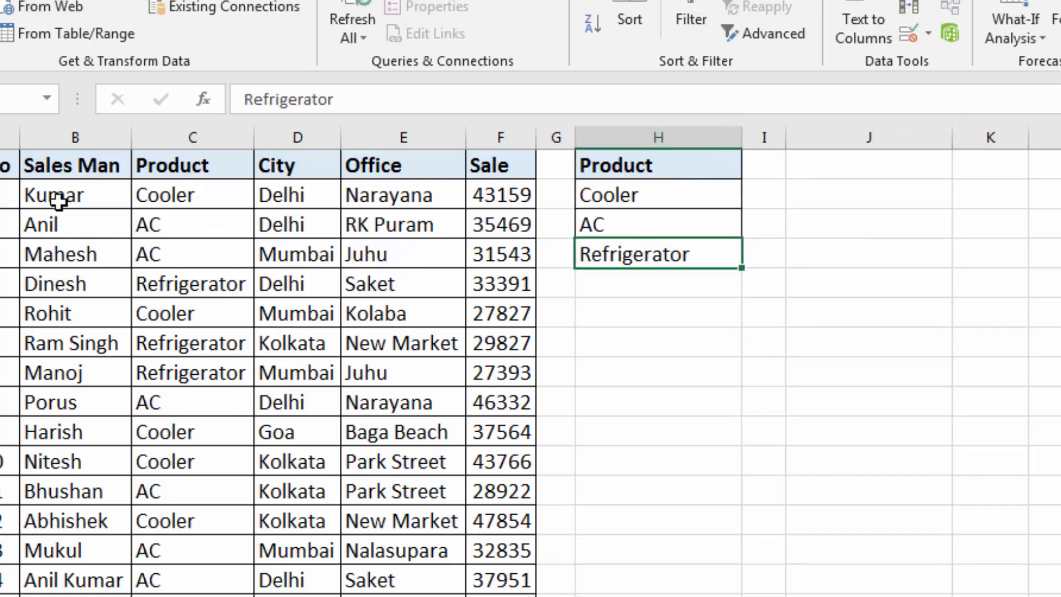
Set up another Advanced Filter that copies to another location, with the City column Data!$D$1:$D$26 as its list range.
{"action": "left_click", "coordinate": [812, 178]}
{"action": "left_click", "coordinate": [773, 34]}
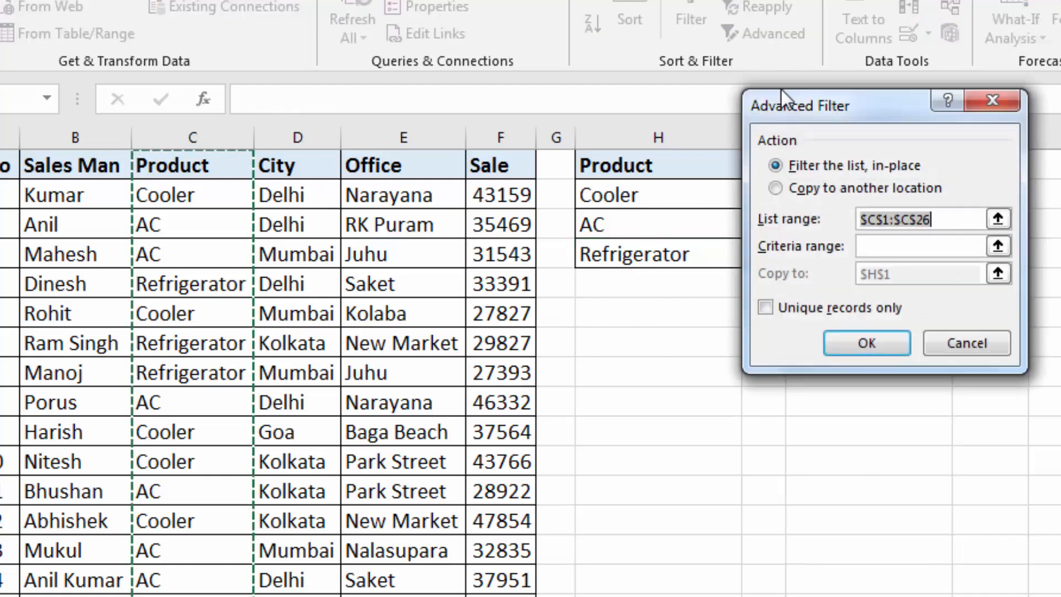
{"action": "left_click", "coordinate": [776, 189]}
{"action": "left_click", "coordinate": [953, 220]}
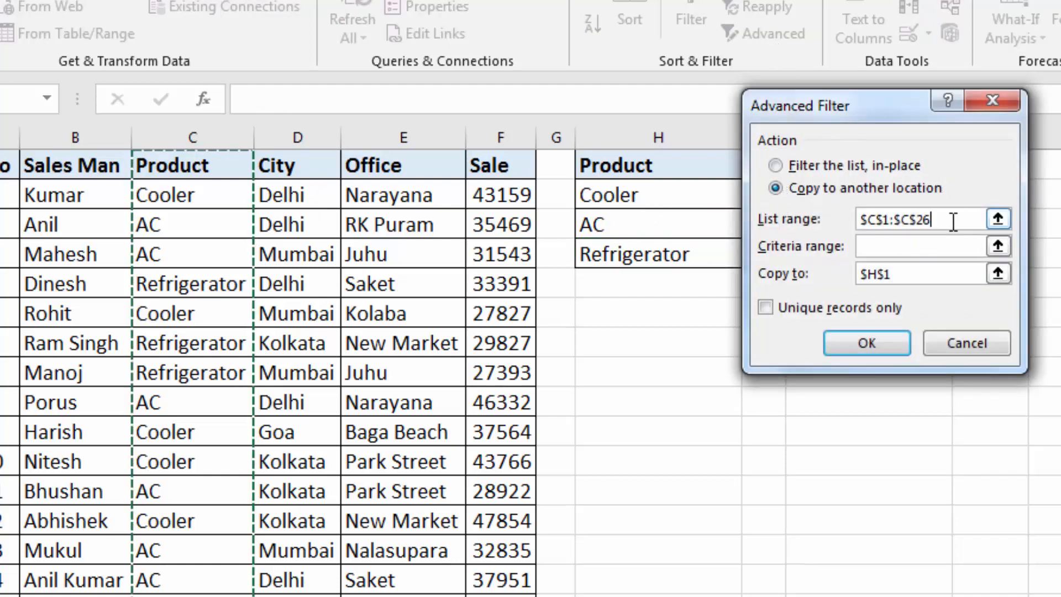
{"action": "key", "text": "BackSpace"}
{"action": "key", "text": "BackSpace"}
{"action": "key", "text": "BackSpace"}
{"action": "key", "text": "BackSpace"}
{"action": "key", "text": "BackSpace"}
{"action": "key", "text": "BackSpace"}
{"action": "key", "text": "BackSpace"}
{"action": "key", "text": "BackSpace"}
{"action": "key", "text": "BackSpace"}
{"action": "key", "text": "BackSpace"}
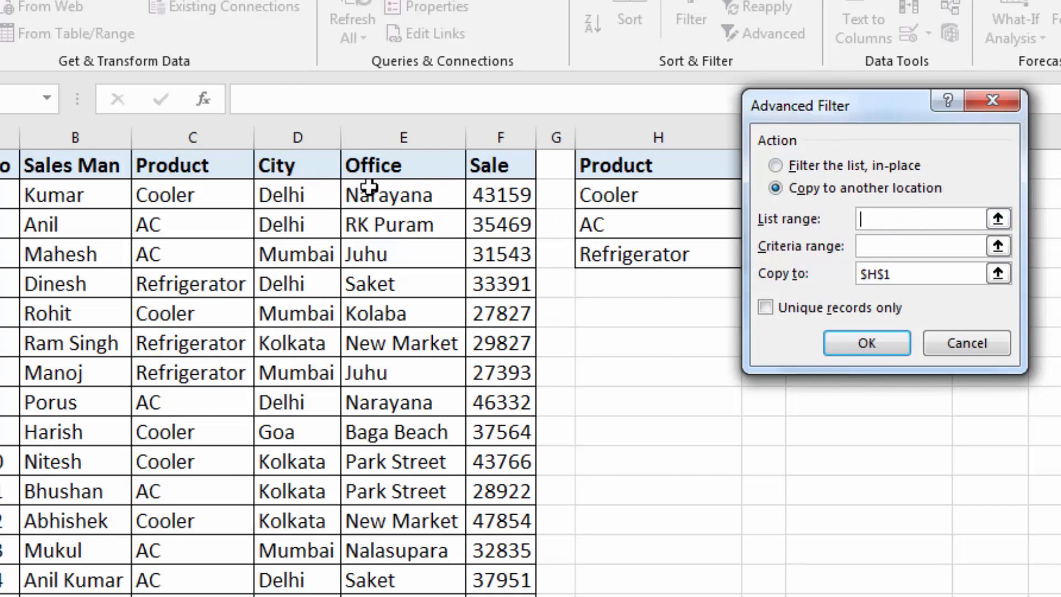
{"action": "left_click_drag", "start_coordinate": [301, 169], "coordinate": [293, 595]}
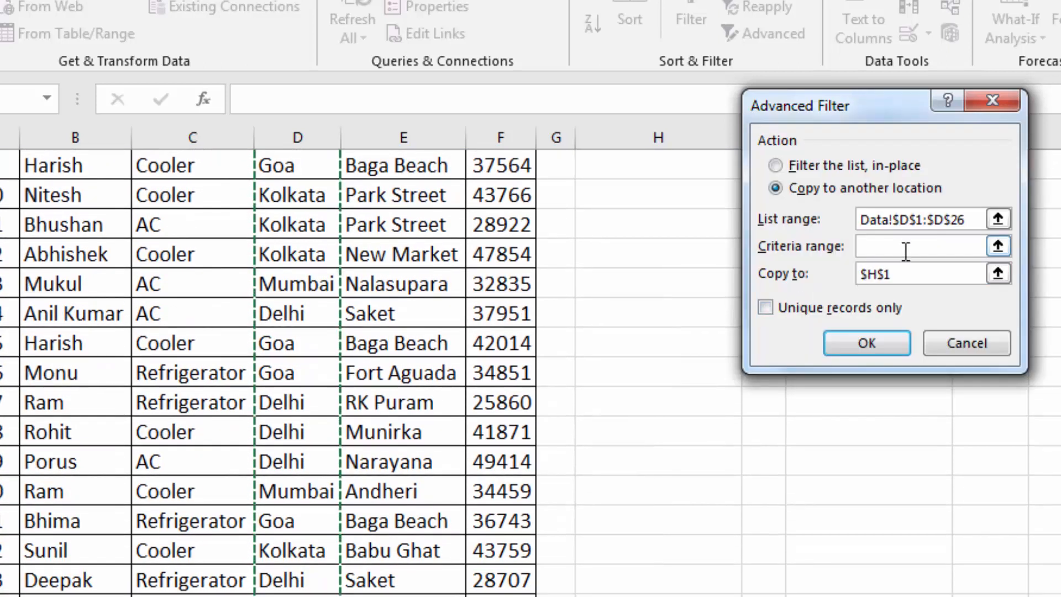
Replace the copy destination with cell J1 and extract only the unique records of the City column.
{"action": "left_click", "coordinate": [906, 274]}
{"action": "key", "text": "BackSpace"}
{"action": "key", "text": "BackSpace"}
{"action": "key", "text": "BackSpace"}
{"action": "key", "text": "BackSpace"}
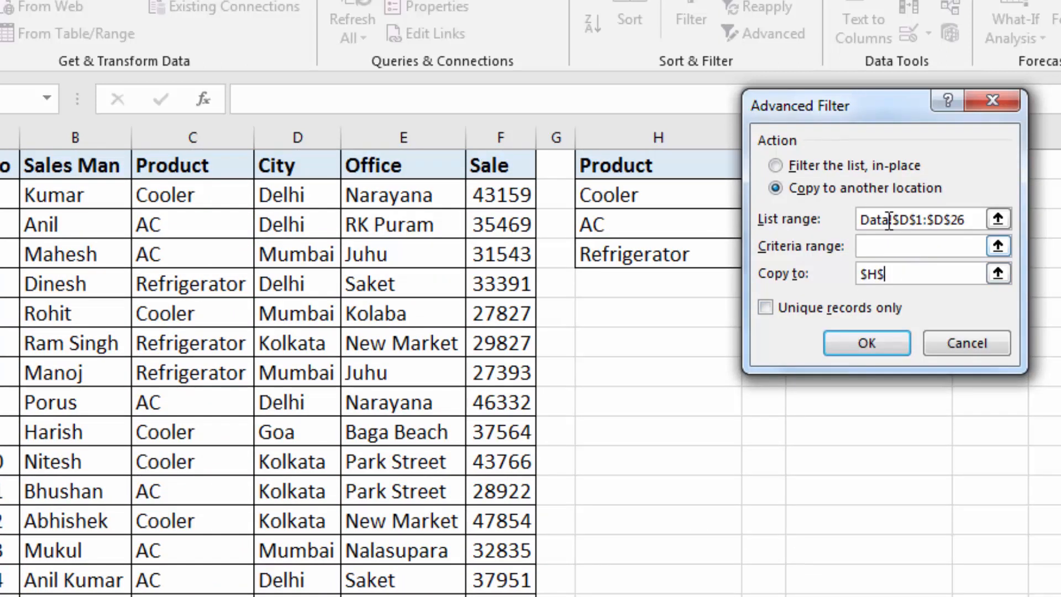
{"action": "left_click_drag", "start_coordinate": [874, 107], "coordinate": [592, 199]}
{"action": "left_click", "coordinate": [866, 171]}
{"action": "left_click", "coordinate": [479, 389]}
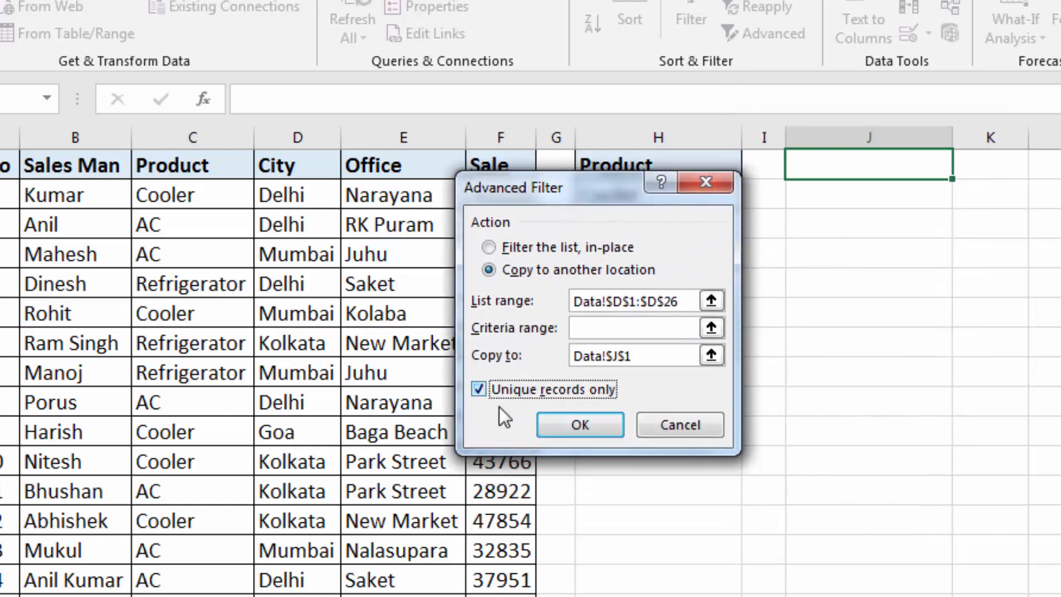
{"action": "left_click", "coordinate": [586, 433]}
{"action": "left_click", "coordinate": [821, 377]}
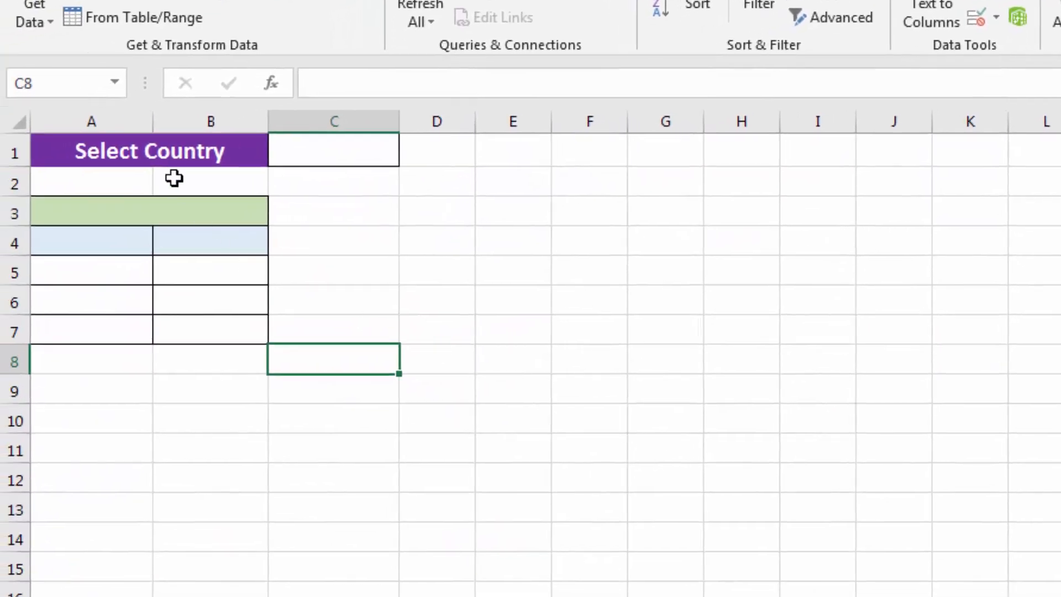
Change the "Select Country" heading in the merged cell A1 of the dashboard sheet to "Select City".
{"action": "left_click", "coordinate": [337, 158]}
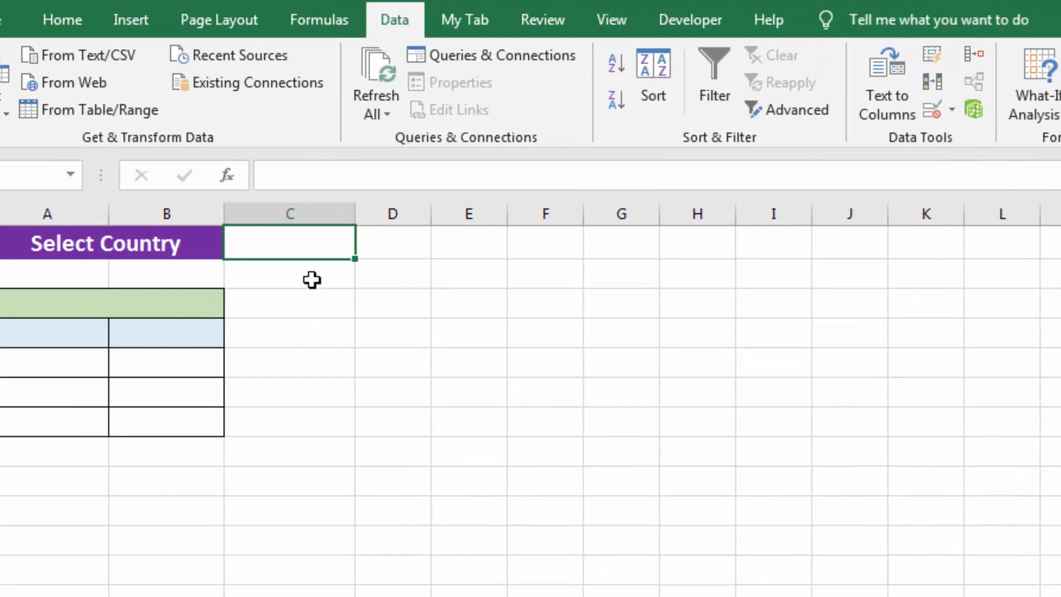
{"action": "left_click", "coordinate": [182, 246]}
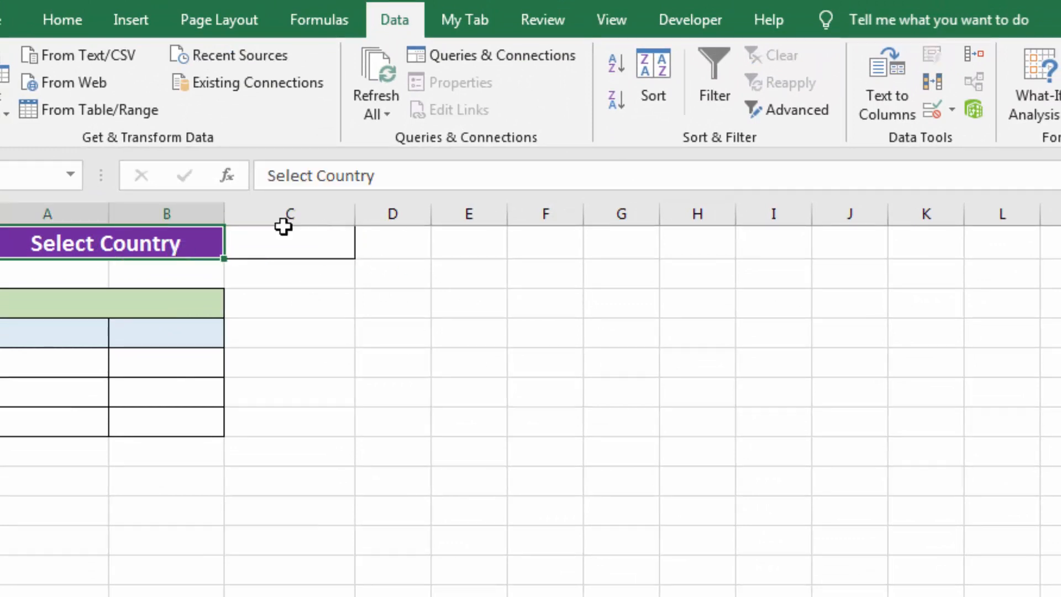
{"action": "left_click", "coordinate": [390, 183]}
{"action": "key", "text": "BackSpace"}
{"action": "key", "text": "BackSpace"}
{"action": "key", "text": "BackSpace"}
{"action": "key", "text": "BackSpace"}
{"action": "key", "text": "BackSpace"}
{"action": "key", "text": "BackSpace"}
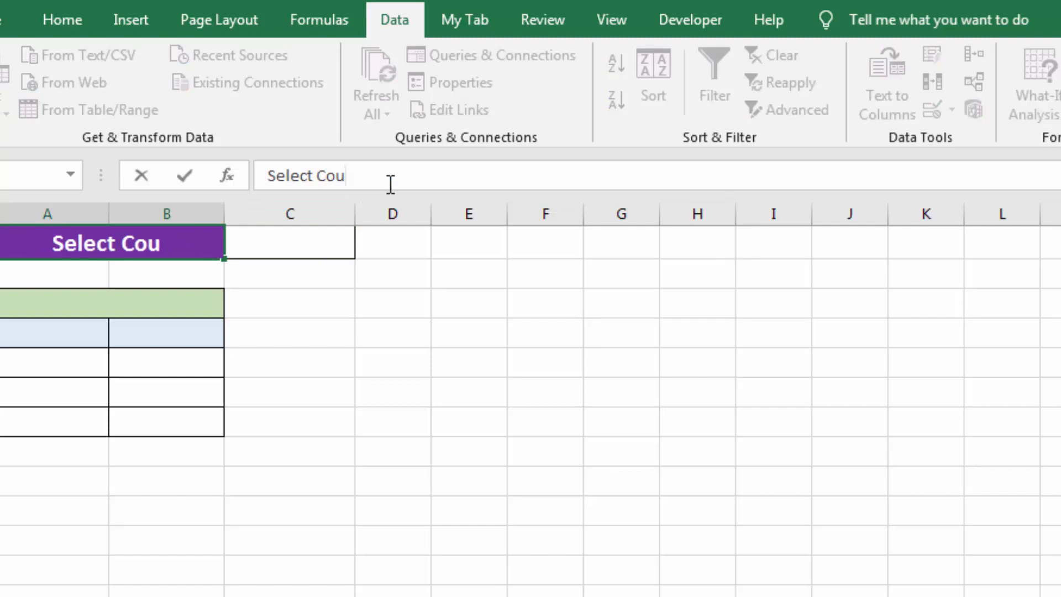
{"action": "type", "text": "ity"}
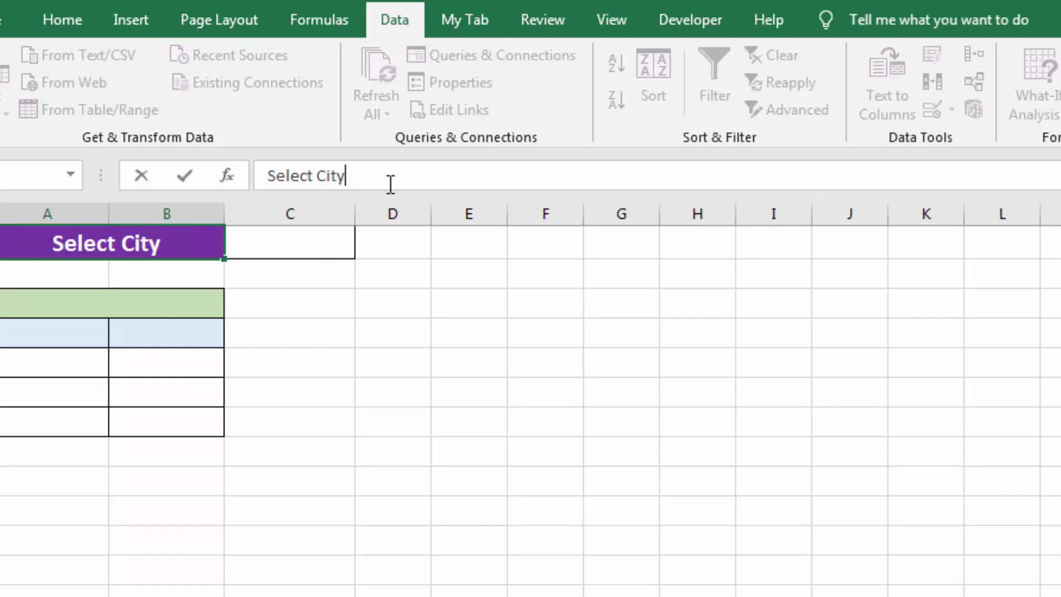
{"action": "key", "text": "Return"}
Start a data validation rule for cell C1 beside the "Select City" heading and set it to allow a List.
{"action": "left_click", "coordinate": [286, 247]}
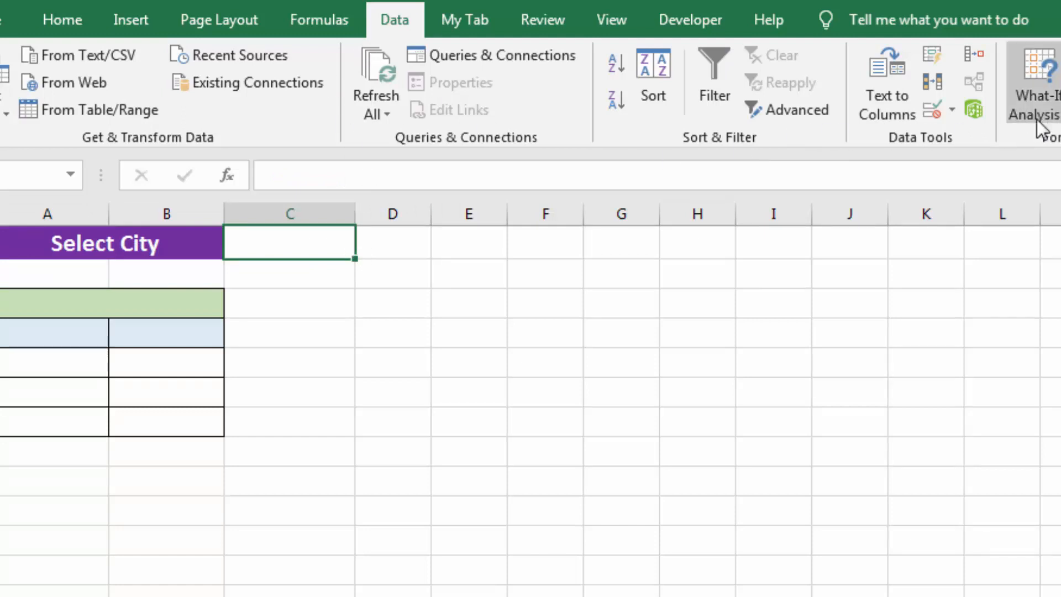
{"action": "left_click", "coordinate": [951, 113]}
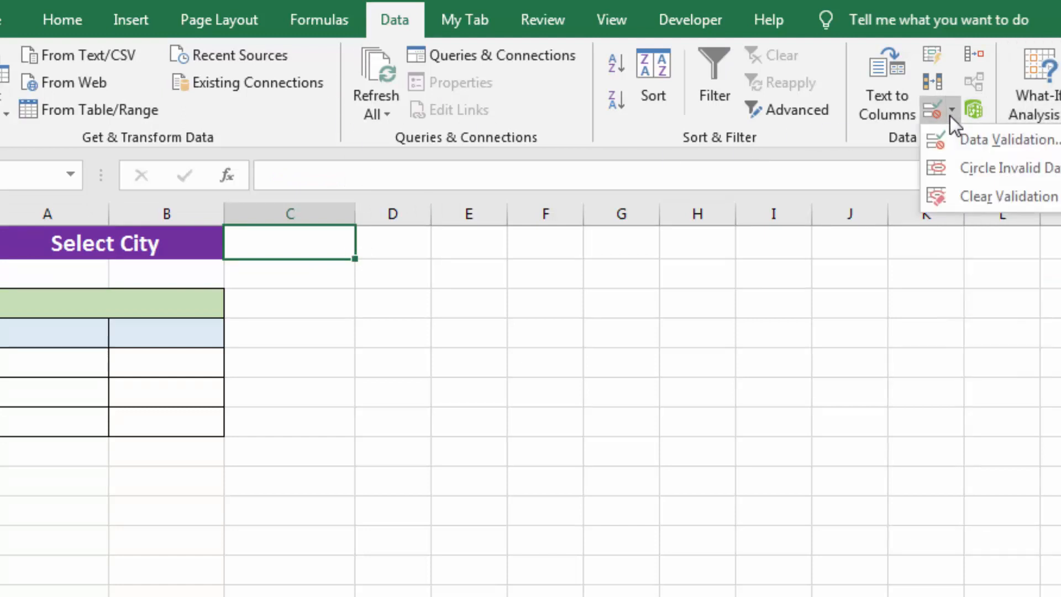
{"action": "left_click", "coordinate": [973, 139]}
{"action": "left_click", "coordinate": [592, 333]}
{"action": "left_click", "coordinate": [512, 403]}
{"action": "left_click", "coordinate": [528, 428]}
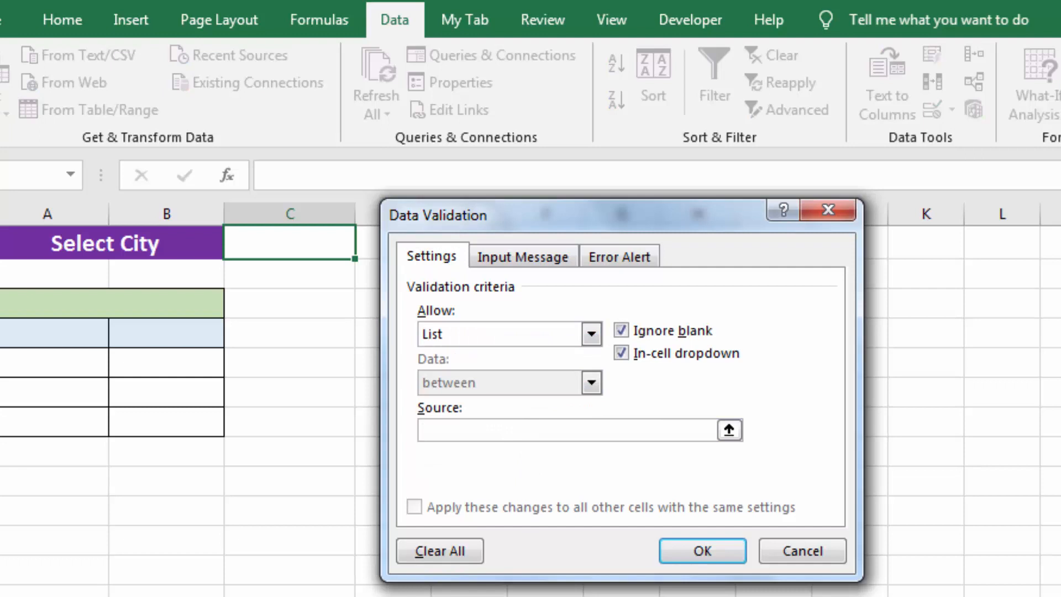
Use the cities in =Data!$J$2:$J$5 as the list source, apply the rule and choose Mumbai in cell C1.
{"action": "key", "text": "ctrl+Page_Up"}
{"action": "left_click_drag", "start_coordinate": [719, 220], "coordinate": [407, 266]}
{"action": "left_click_drag", "start_coordinate": [911, 269], "coordinate": [902, 363]}
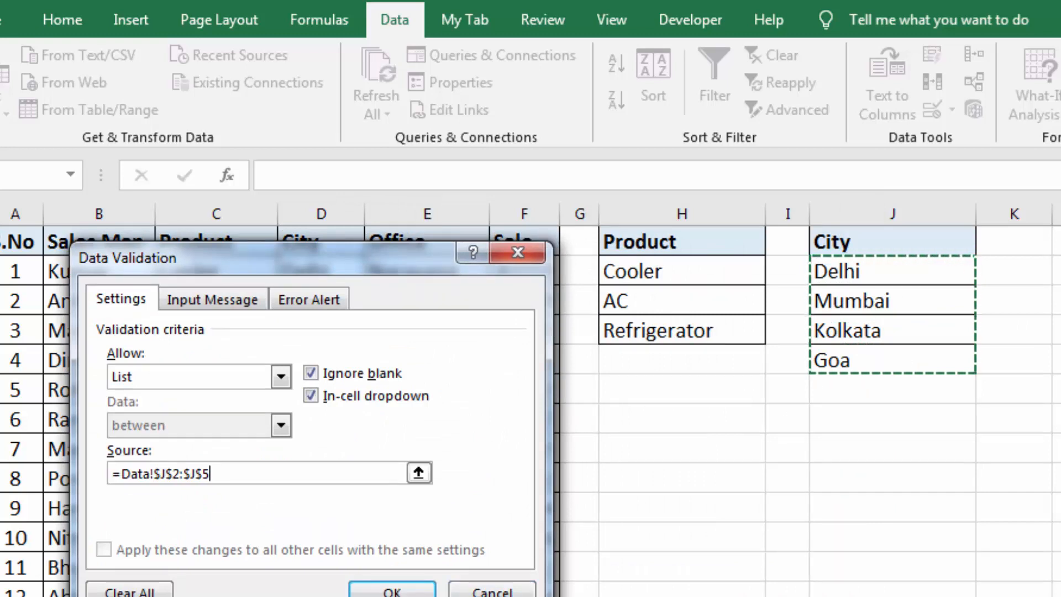
{"action": "left_click", "coordinate": [400, 590]}
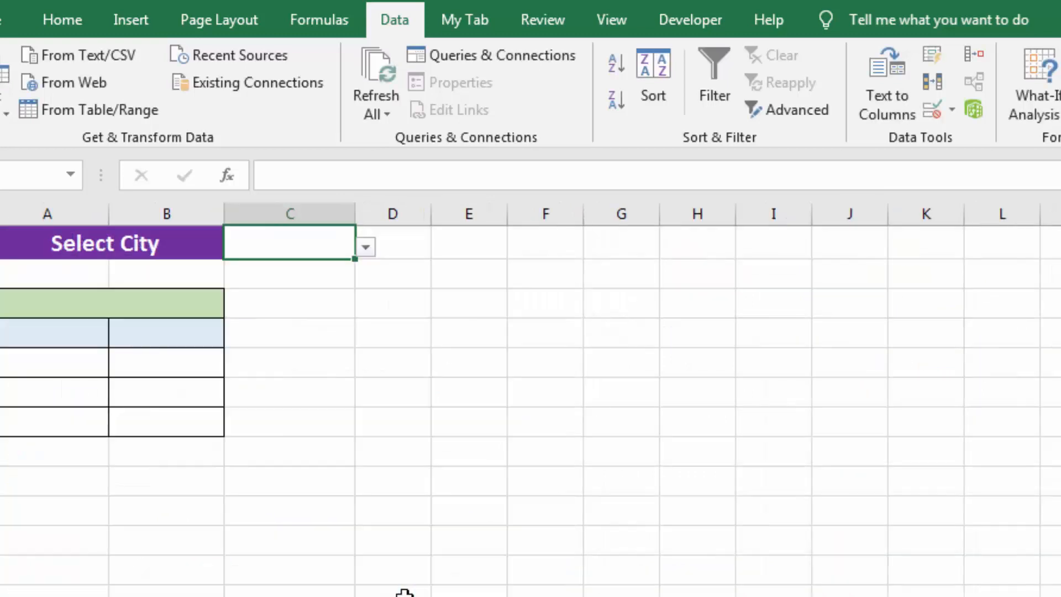
{"action": "left_click", "coordinate": [368, 253]}
{"action": "left_click", "coordinate": [340, 286]}
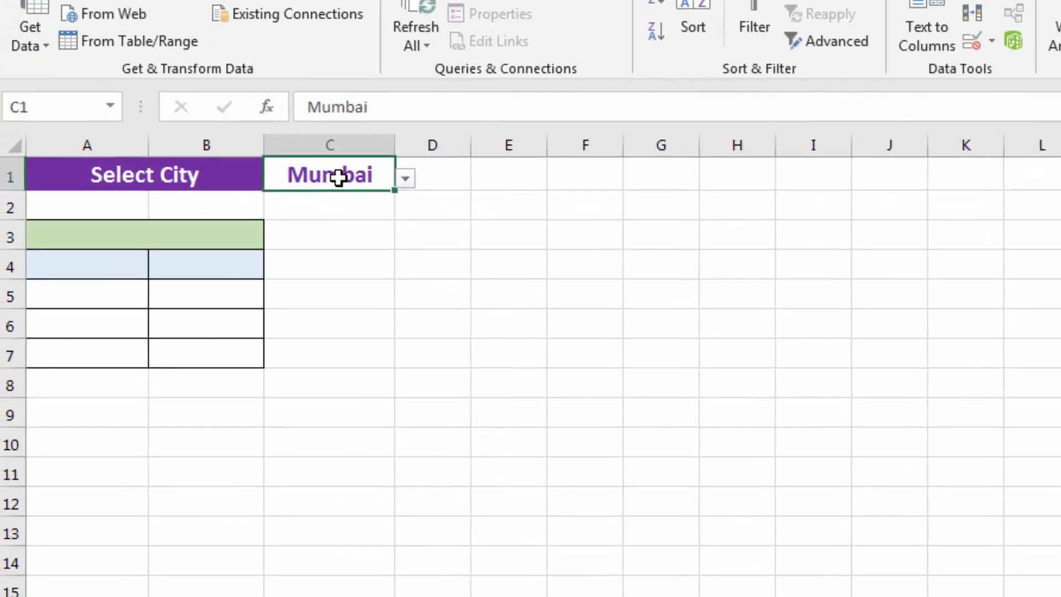
Enter the formula ="Total sale of "&C1 in the merged cell A3 as the sales table's title.
{"action": "left_click", "coordinate": [124, 229]}
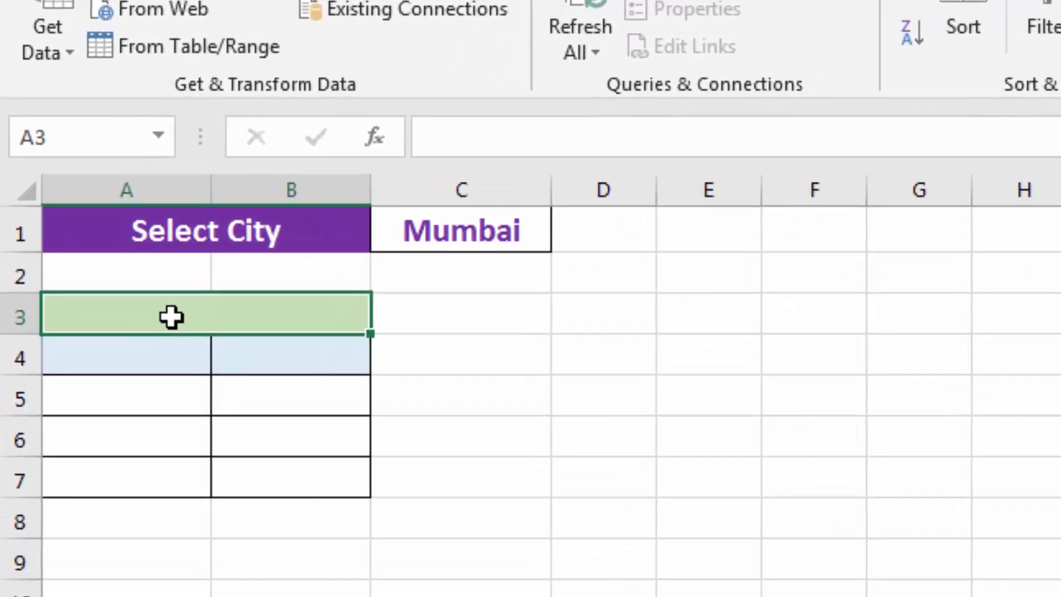
{"action": "type", "text": "=\"Total"}
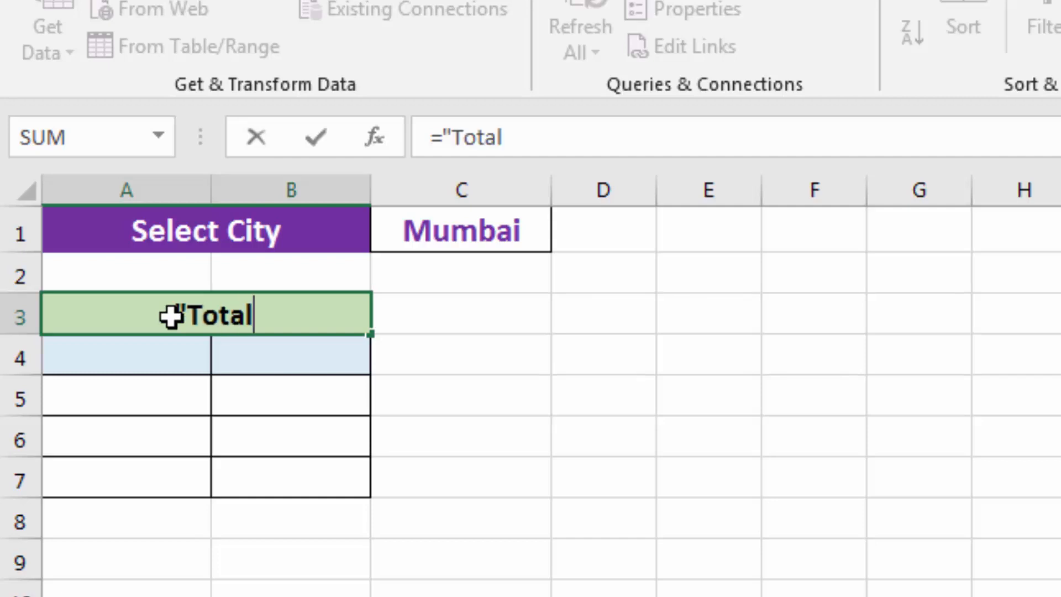
{"action": "type", "text": " sale of\""}
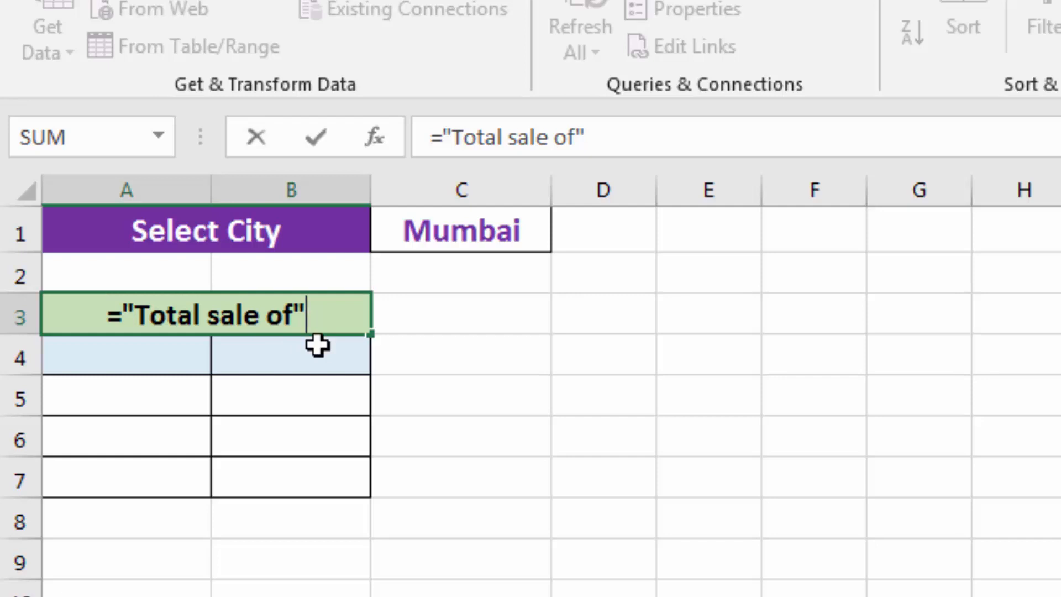
{"action": "type", "text": "&"}
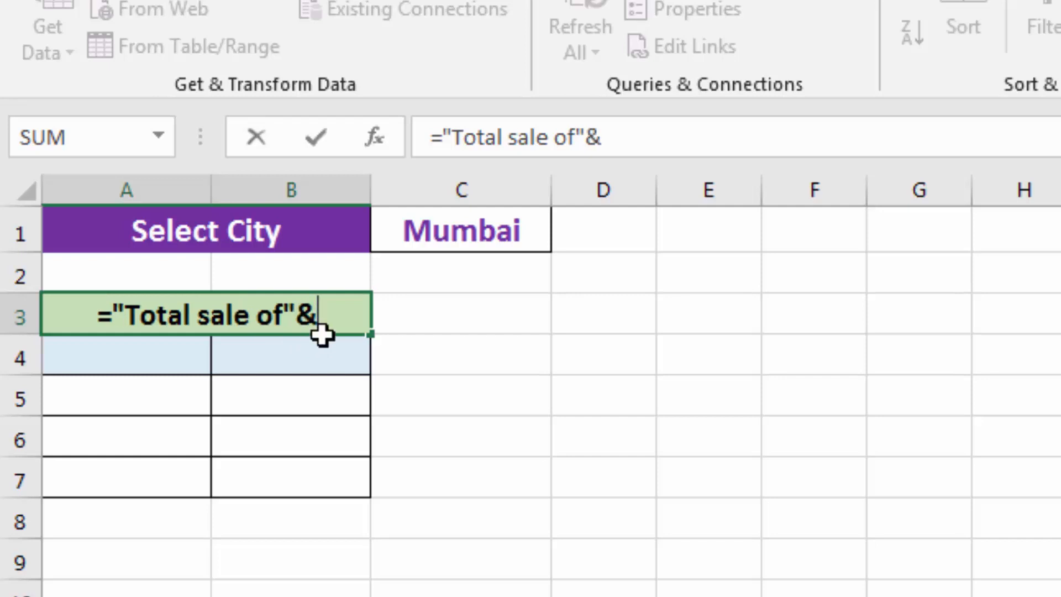
{"action": "left_click", "coordinate": [487, 226]}
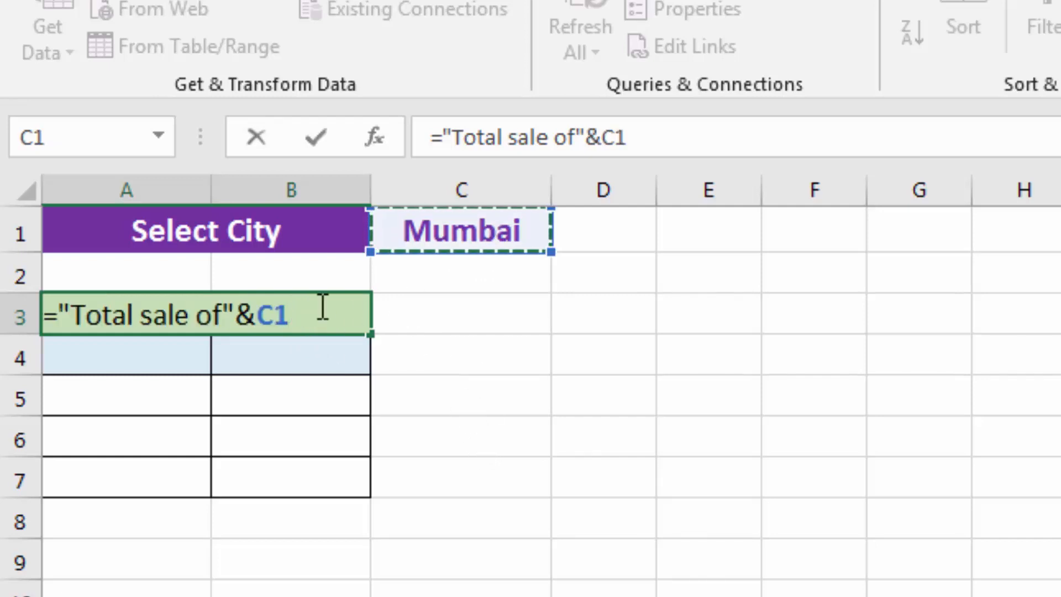
{"action": "left_click", "coordinate": [215, 314]}
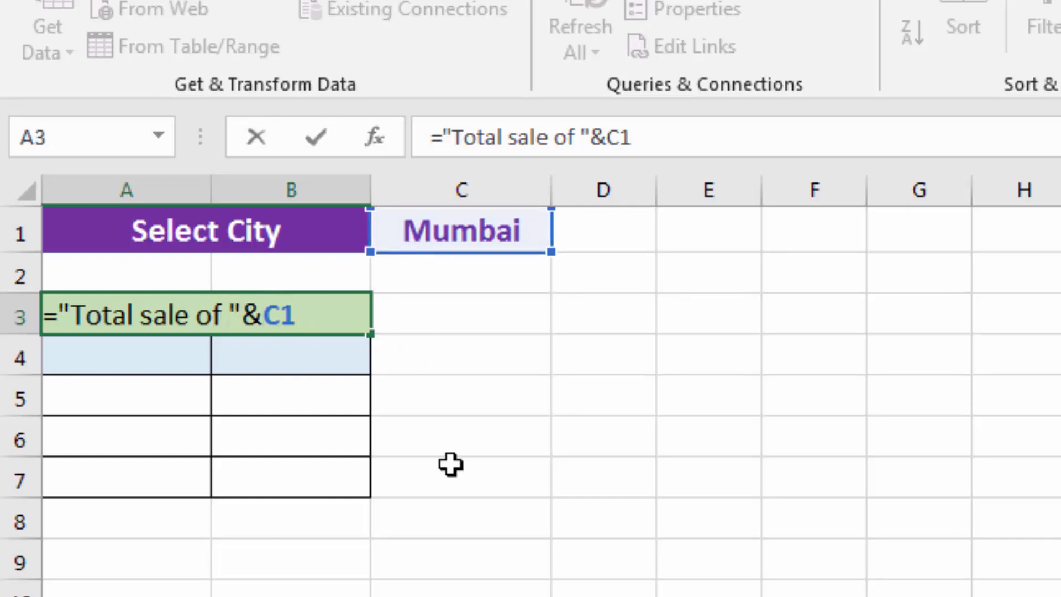
{"action": "key", "text": "Return"}
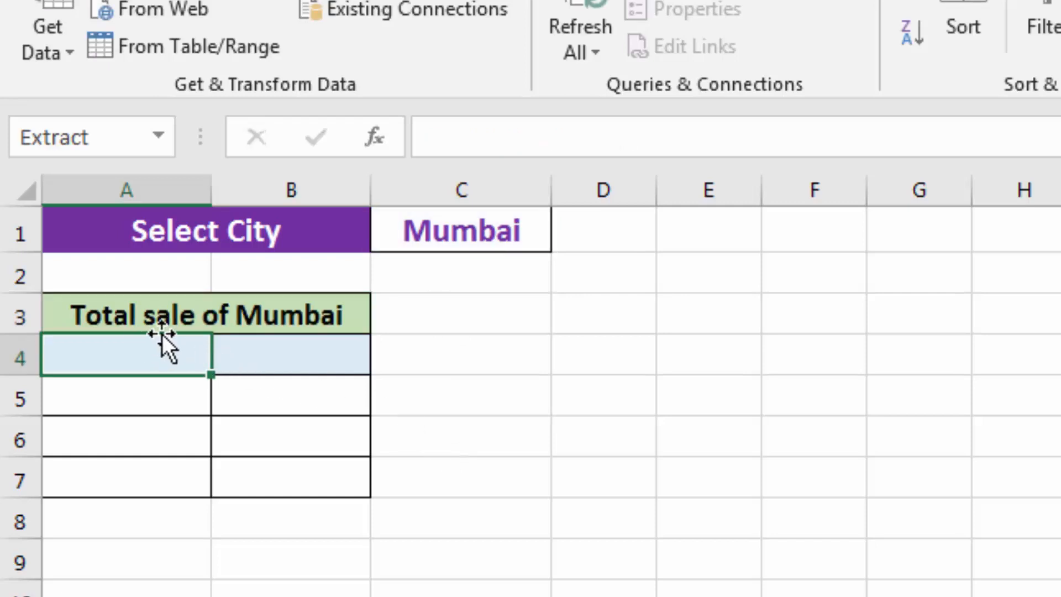
Choose Delhi from the city drop-down in cell C1.
{"action": "left_click", "coordinate": [482, 228]}
{"action": "left_click", "coordinate": [566, 236]}
{"action": "left_click", "coordinate": [536, 268]}
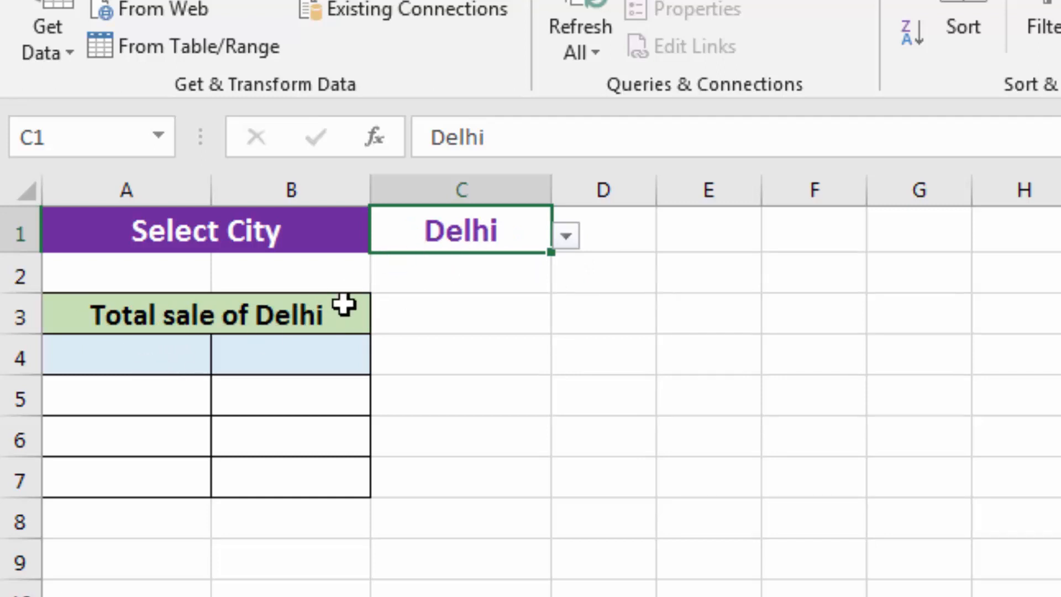
{"action": "left_click_drag", "start_coordinate": [154, 361], "coordinate": [155, 482]}
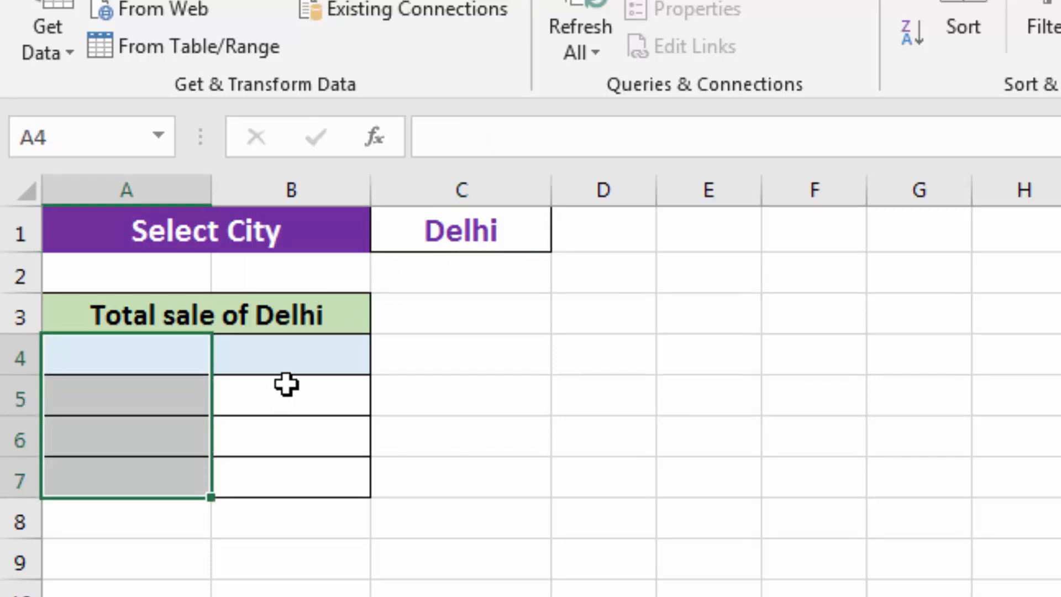
{"action": "left_click_drag", "start_coordinate": [293, 358], "coordinate": [291, 471]}
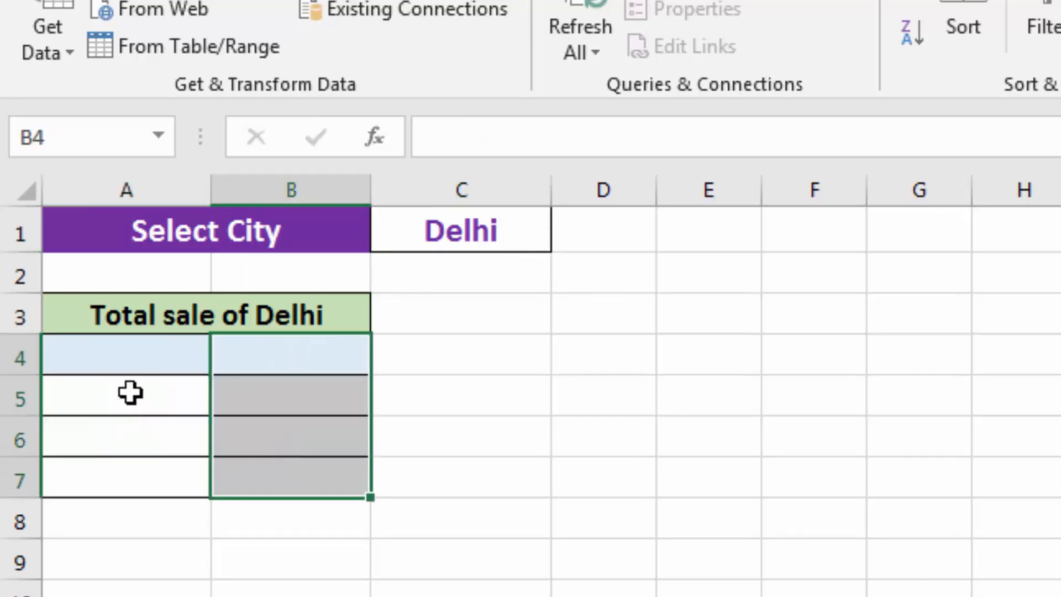
{"action": "left_click", "coordinate": [123, 363]}
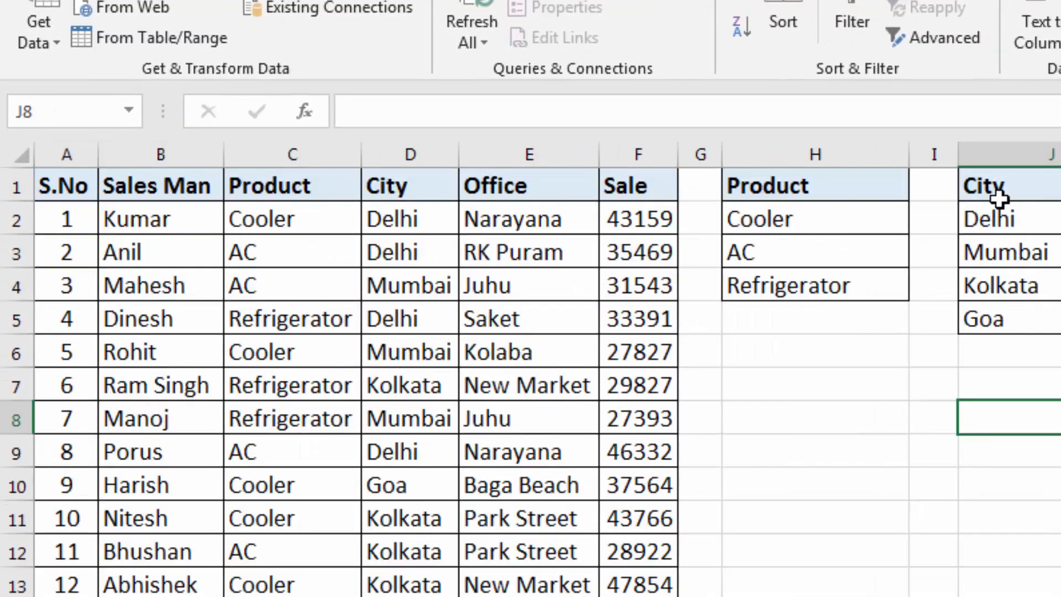
{"action": "left_click_drag", "start_coordinate": [1003, 185], "coordinate": [1013, 279]}
{"action": "left_click", "coordinate": [1013, 280]}
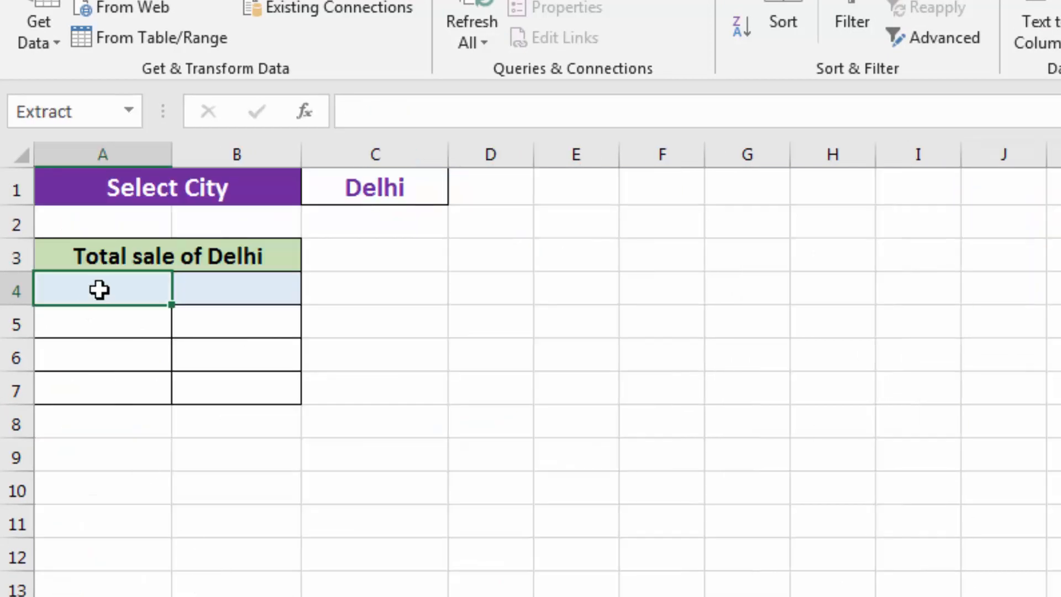
{"action": "left_click", "coordinate": [944, 40]}
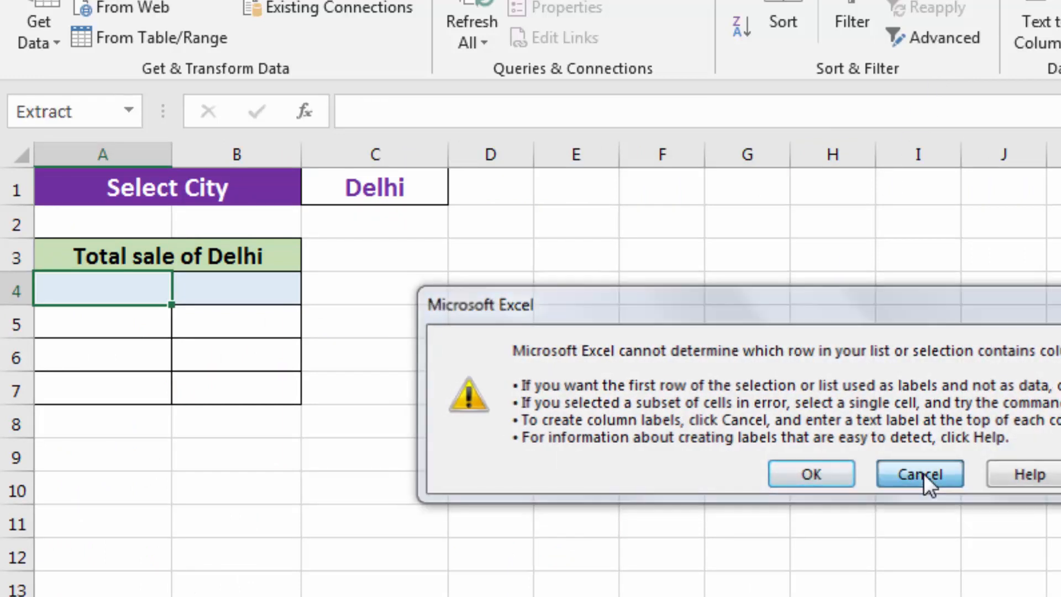
{"action": "left_click", "coordinate": [920, 474]}
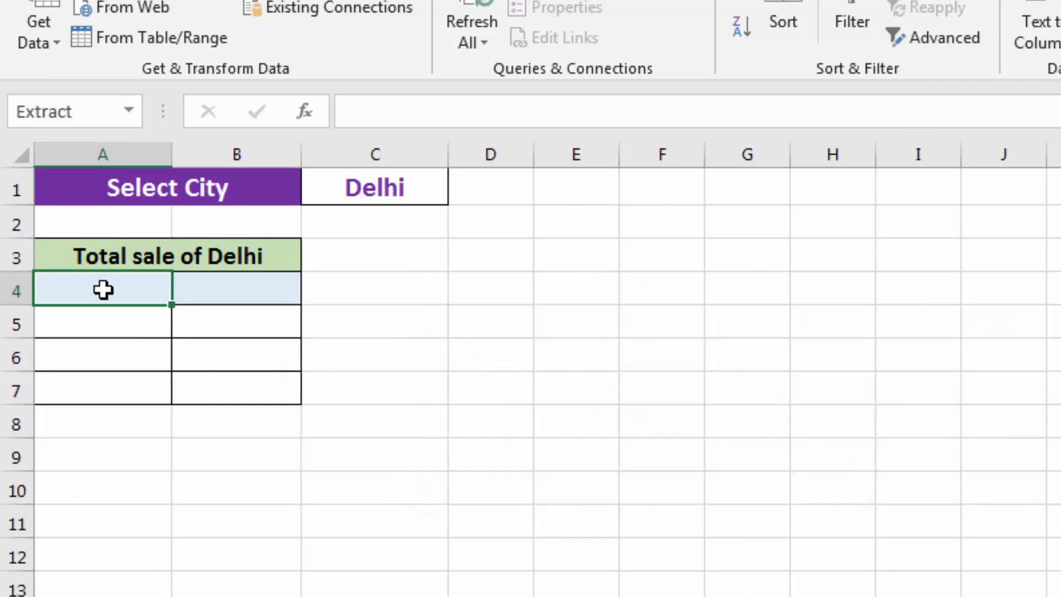
Start an Advanced Filter from cells A4:A5 of the sales table, accepting the first row as labels.
{"action": "left_click_drag", "start_coordinate": [104, 289], "coordinate": [104, 316]}
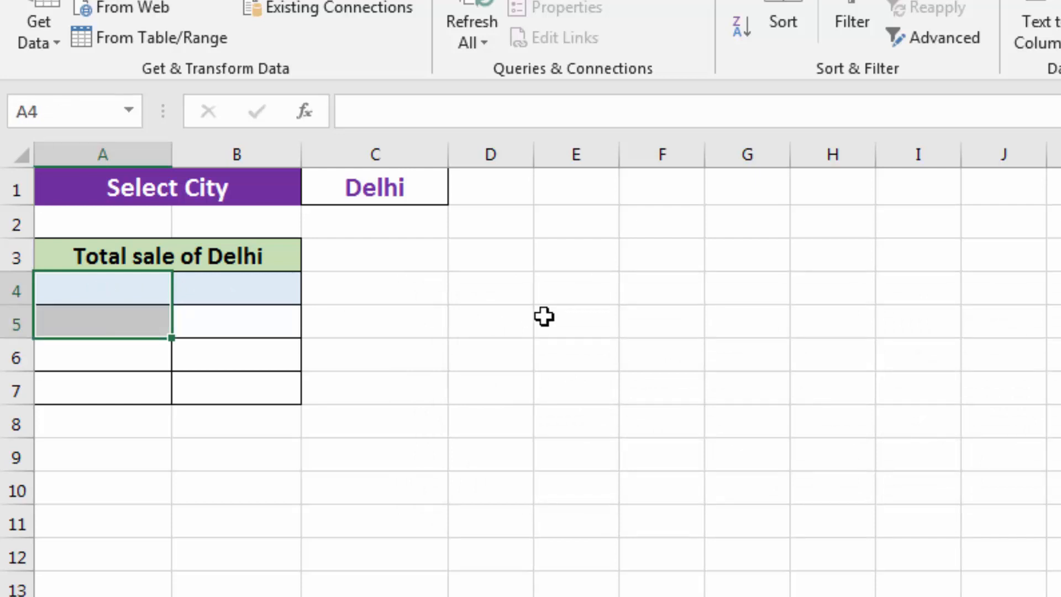
{"action": "left_click", "coordinate": [934, 46]}
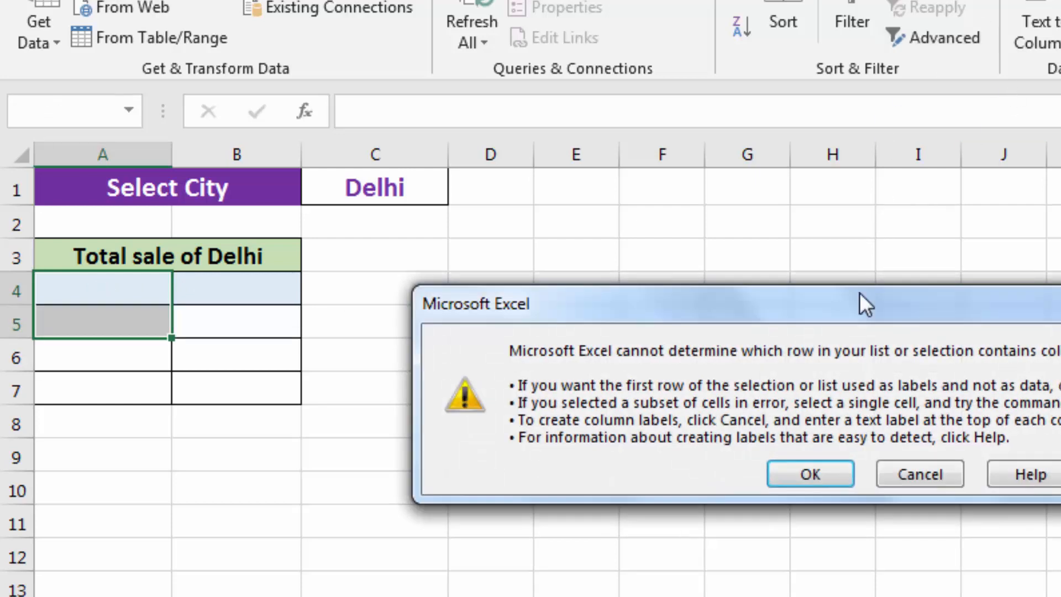
{"action": "left_click", "coordinate": [830, 467]}
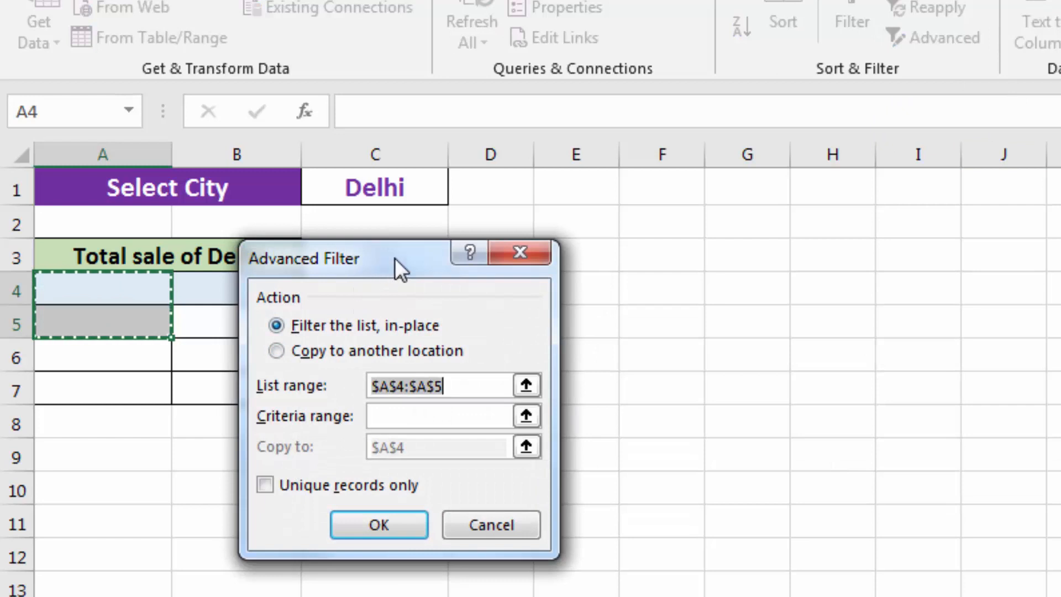
{"action": "left_click_drag", "start_coordinate": [385, 257], "coordinate": [622, 177]}
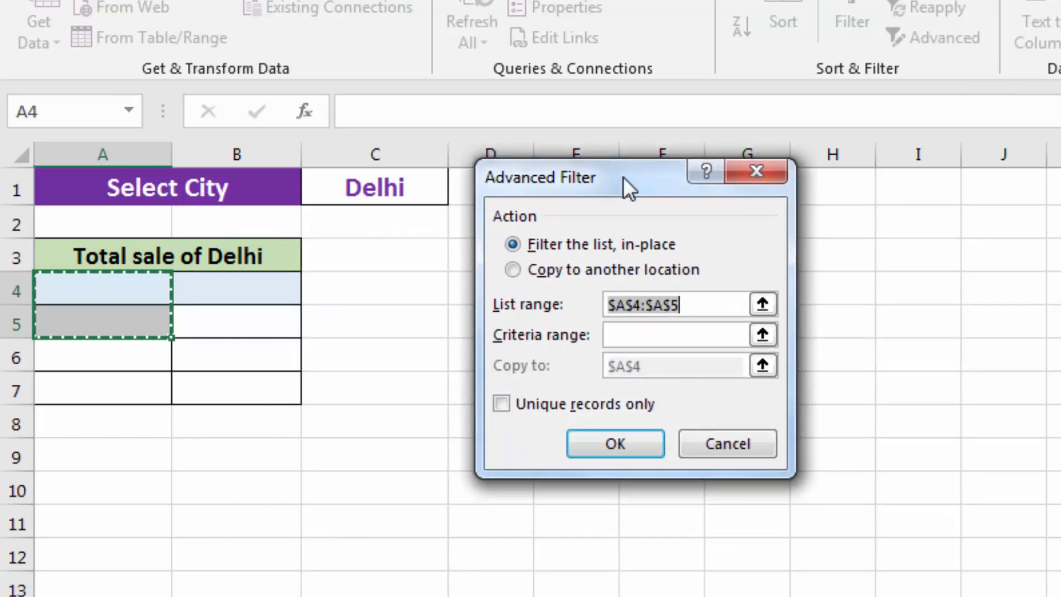
Replace the filter's list range with the Product column on the Data sheet, Data!$C$1:$C$26.
{"action": "left_click", "coordinate": [695, 305]}
{"action": "key", "text": "BackSpace"}
{"action": "key", "text": "BackSpace"}
{"action": "key", "text": "BackSpace"}
{"action": "key", "text": "BackSpace"}
{"action": "key", "text": "BackSpace"}
{"action": "key", "text": "BackSpace"}
{"action": "key", "text": "BackSpace"}
{"action": "key", "text": "BackSpace"}
{"action": "key", "text": "BackSpace"}
{"action": "type", "text": "Data!"}
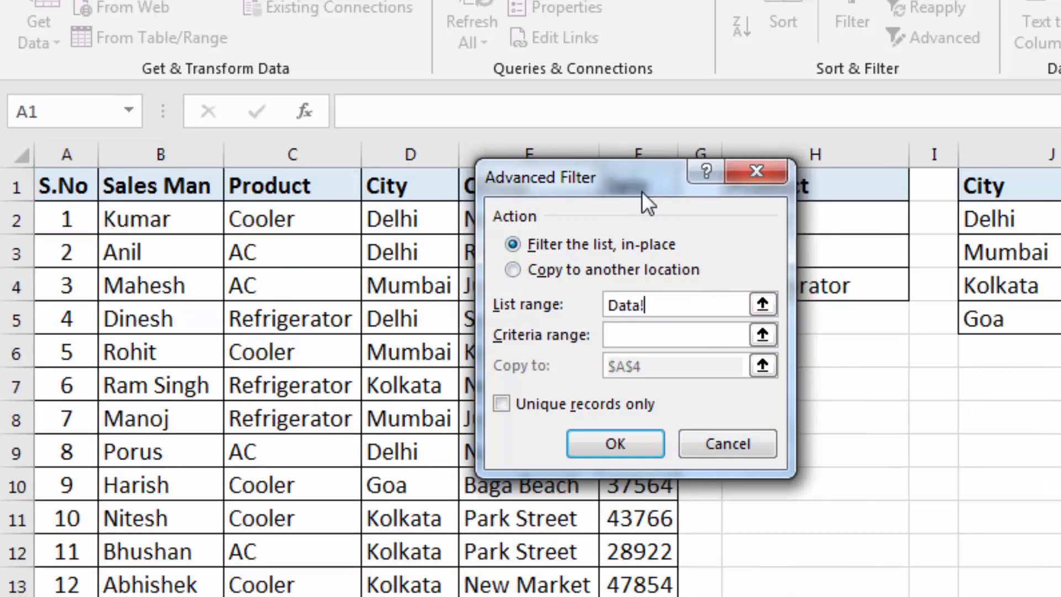
{"action": "left_click_drag", "start_coordinate": [648, 178], "coordinate": [820, 160]}
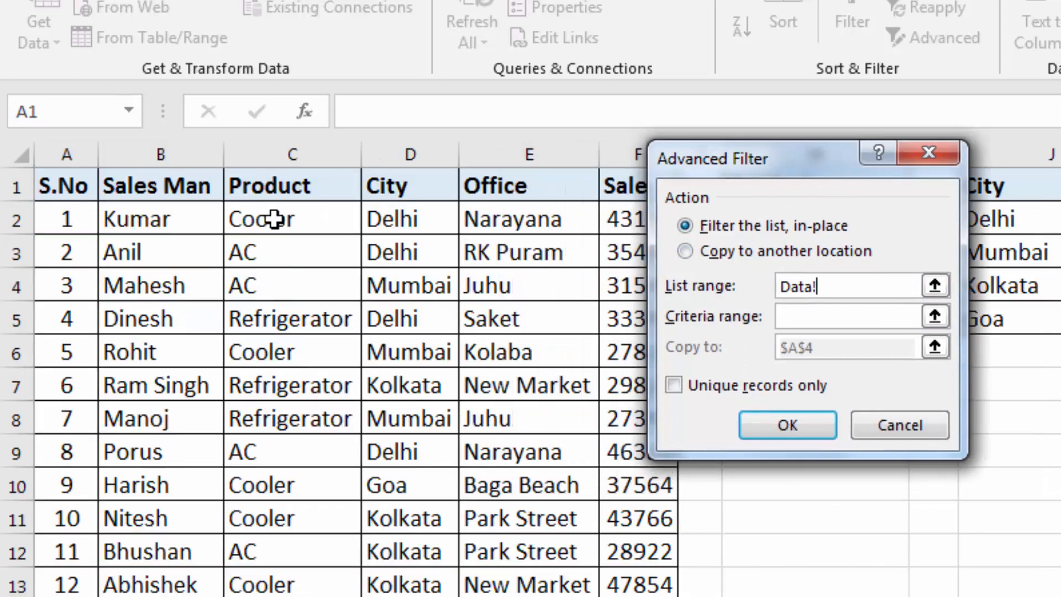
{"action": "left_click_drag", "start_coordinate": [289, 189], "coordinate": [293, 596]}
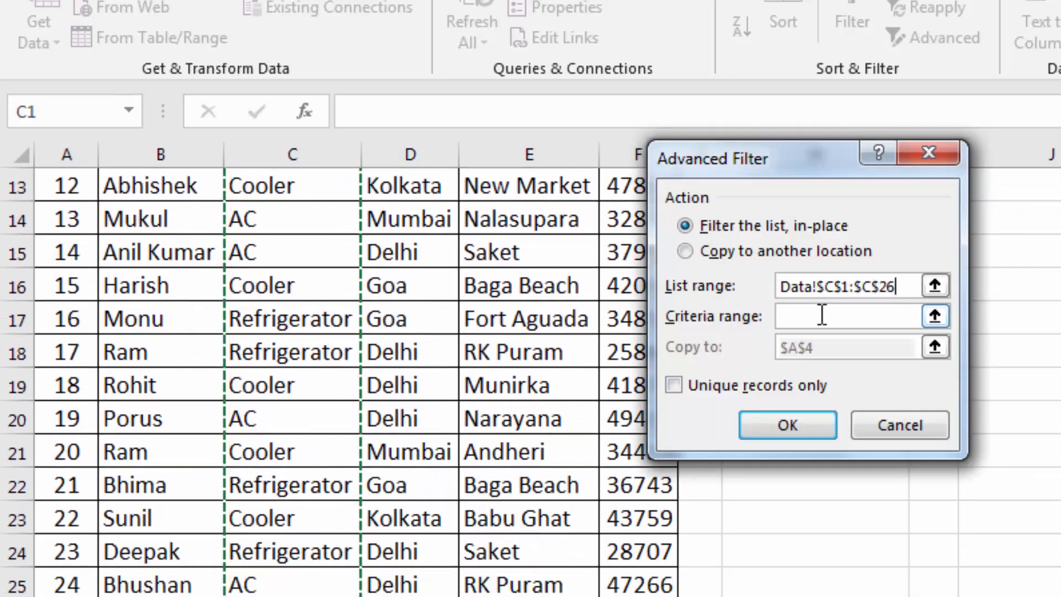
Copy only the unique product records to another location, starting at cell A4 of the Dashboard sheet.
{"action": "left_click", "coordinate": [685, 252]}
{"action": "left_click", "coordinate": [849, 348]}
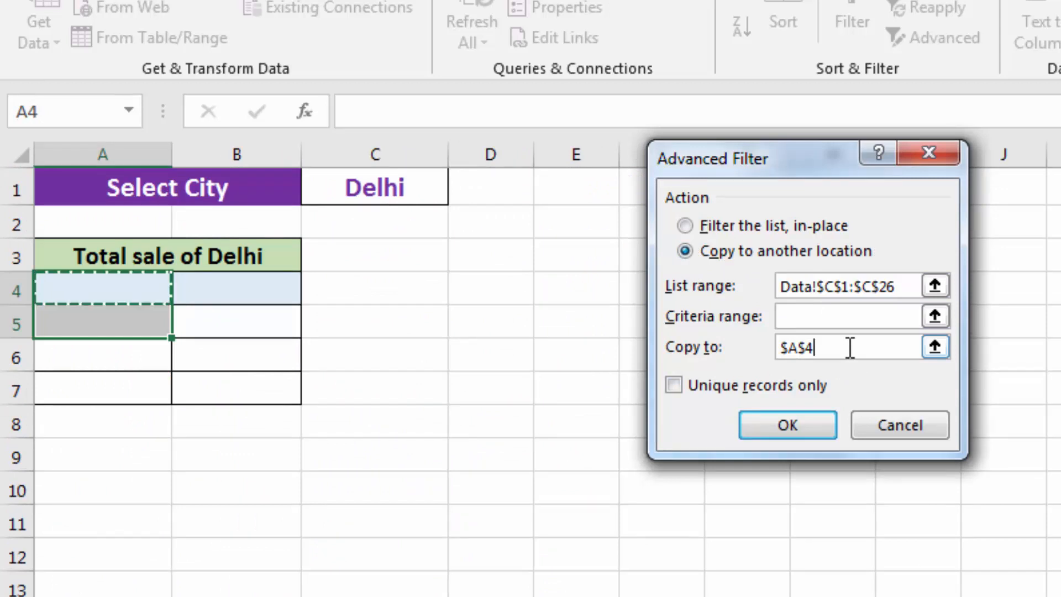
{"action": "key", "text": "BackSpace"}
{"action": "key", "text": "BackSpace"}
{"action": "key", "text": "BackSpace"}
{"action": "key", "text": "BackSpace"}
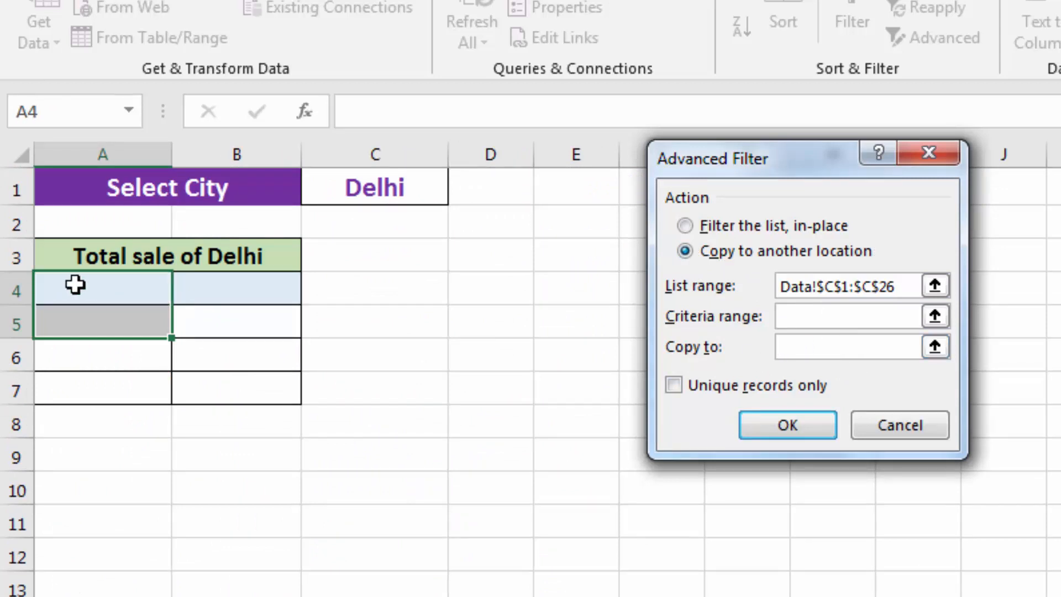
{"action": "left_click", "coordinate": [78, 284]}
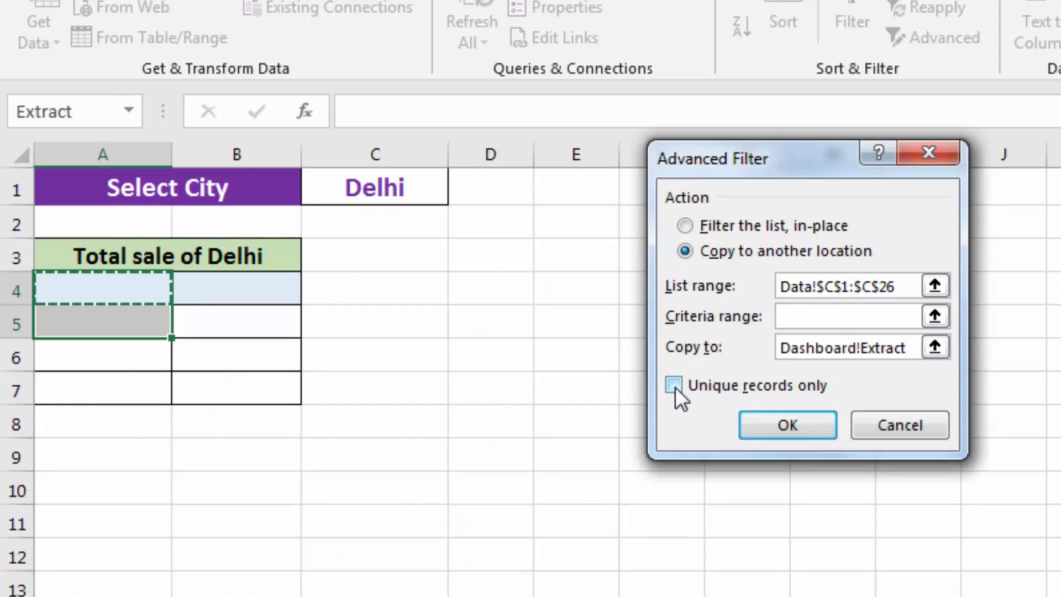
{"action": "left_click", "coordinate": [674, 385]}
{"action": "left_click", "coordinate": [780, 425]}
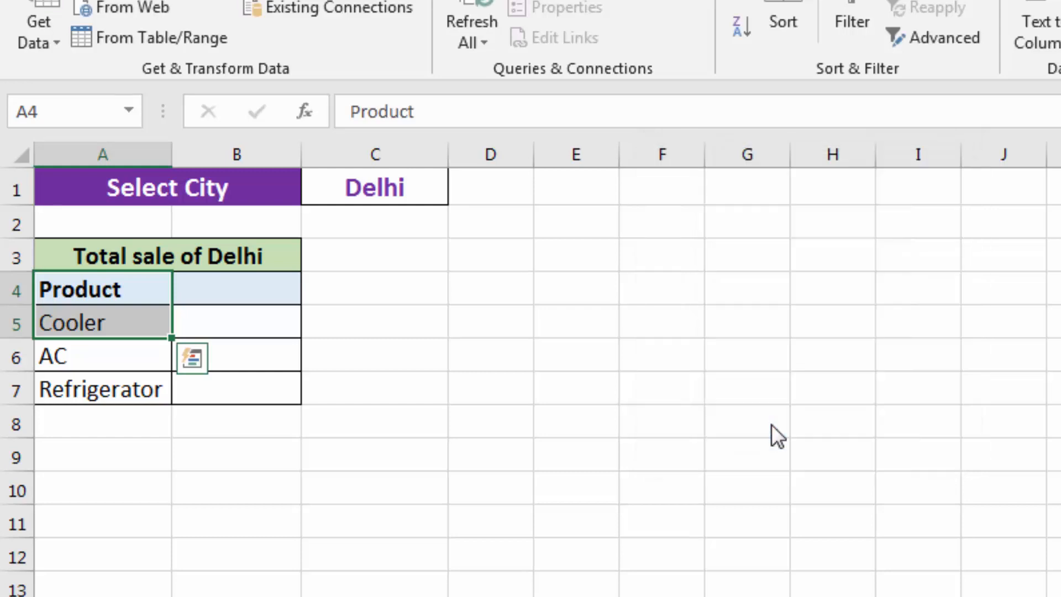
{"action": "left_click", "coordinate": [229, 327]}
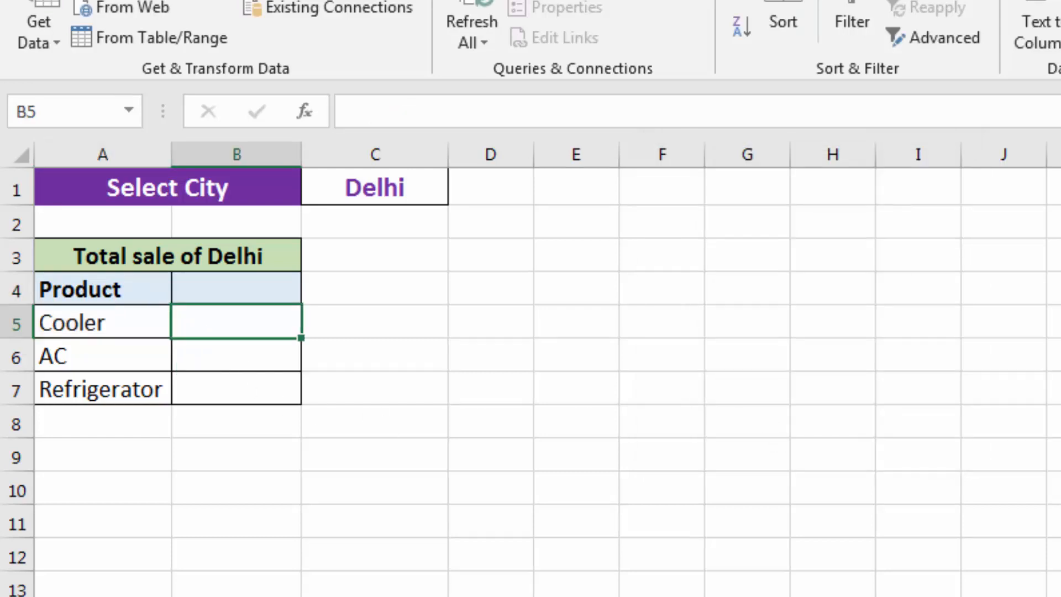
{"action": "key", "text": "ctrl+Page_Up"}
{"action": "scroll", "coordinate": [774, 388], "scroll_direction": "up", "scroll_amount": 4}
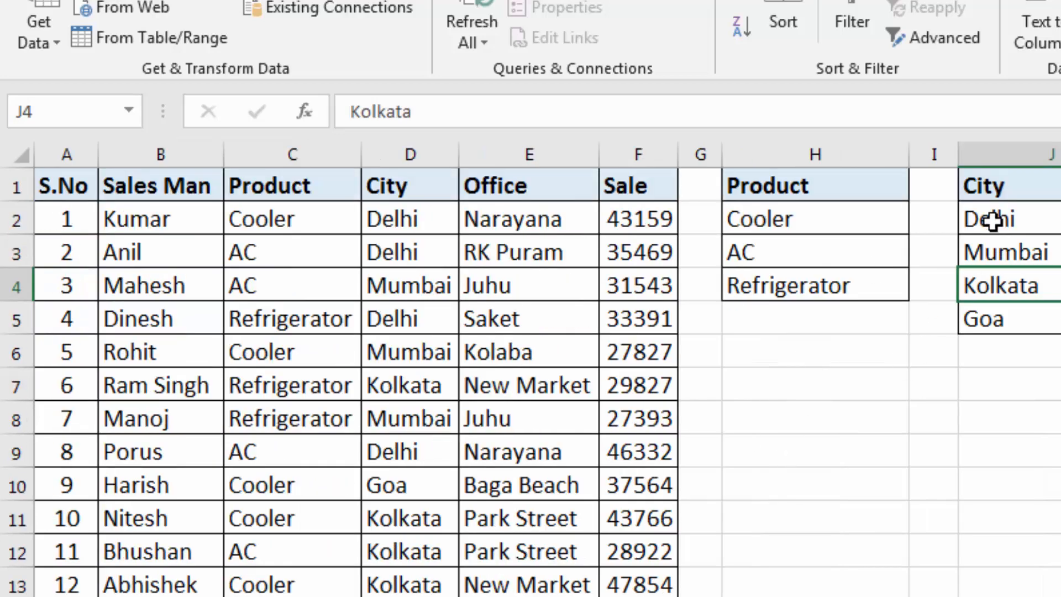
{"action": "left_click_drag", "start_coordinate": [867, 219], "coordinate": [868, 286]}
{"action": "key", "text": "ctrl+Page_Down"}
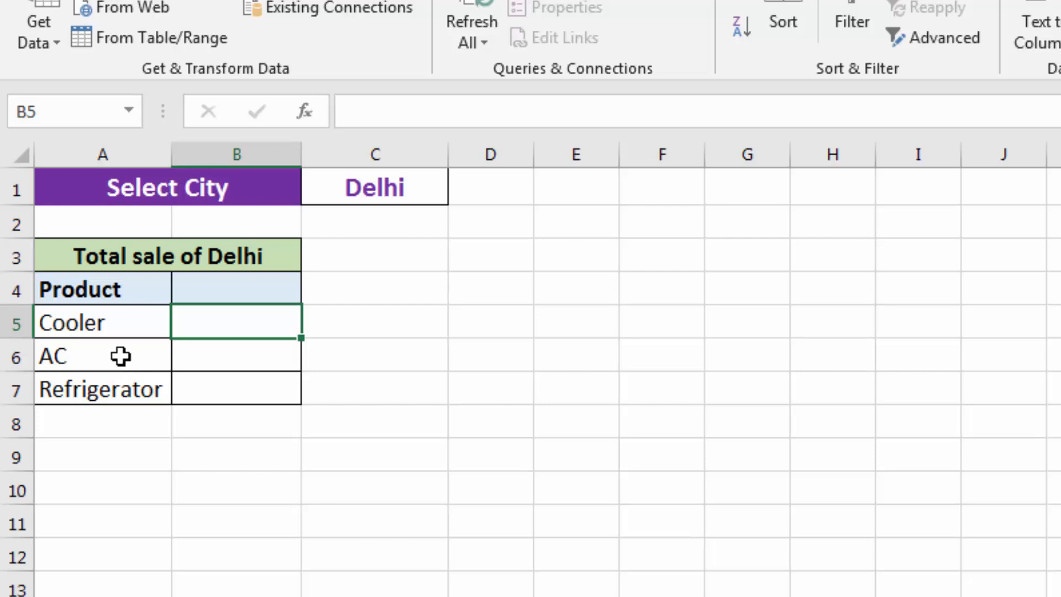
Enter the heading "Sale" in cell B4 beside the Product heading.
{"action": "left_click", "coordinate": [221, 288]}
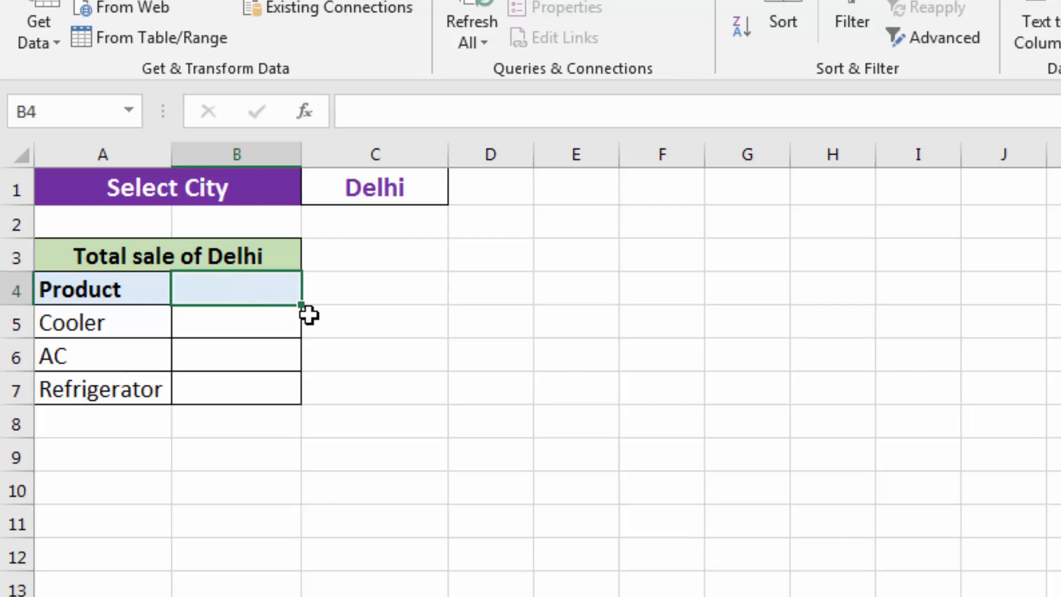
{"action": "type", "text": "Sale"}
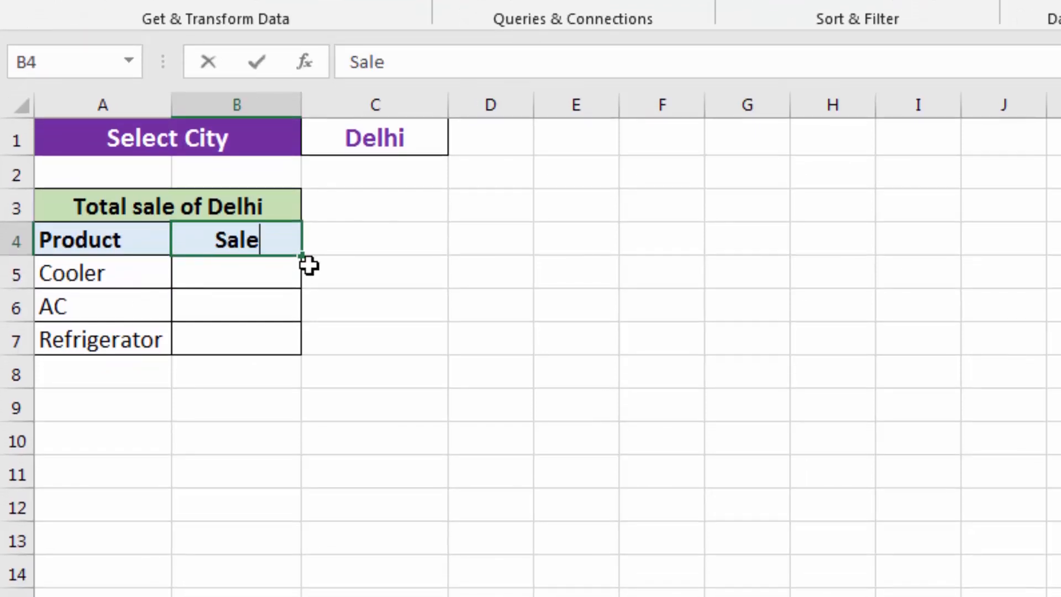
{"action": "key", "text": "Return"}
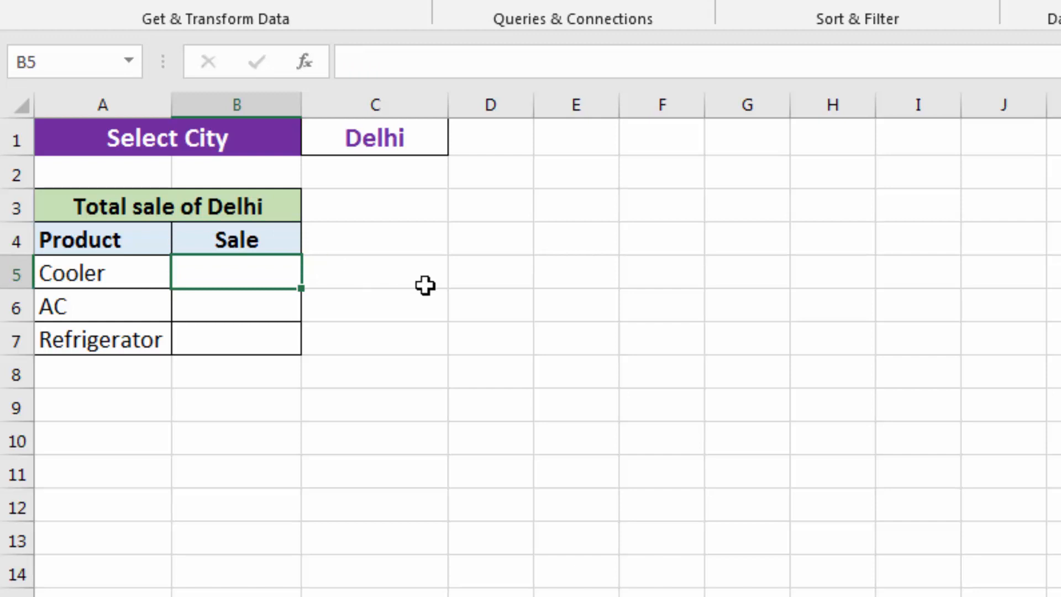
Start a SUMIFS formula in B5 with the Data sheet's Sale column as absolute sum range, Data!$F$2:$F$26.
{"action": "left_click", "coordinate": [109, 276]}
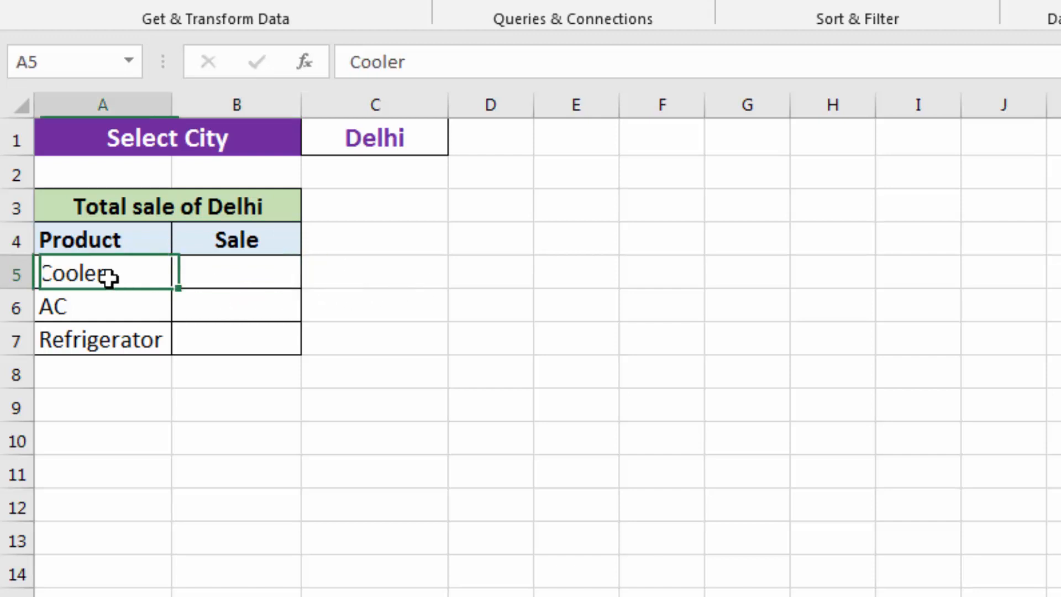
{"action": "left_click", "coordinate": [212, 272]}
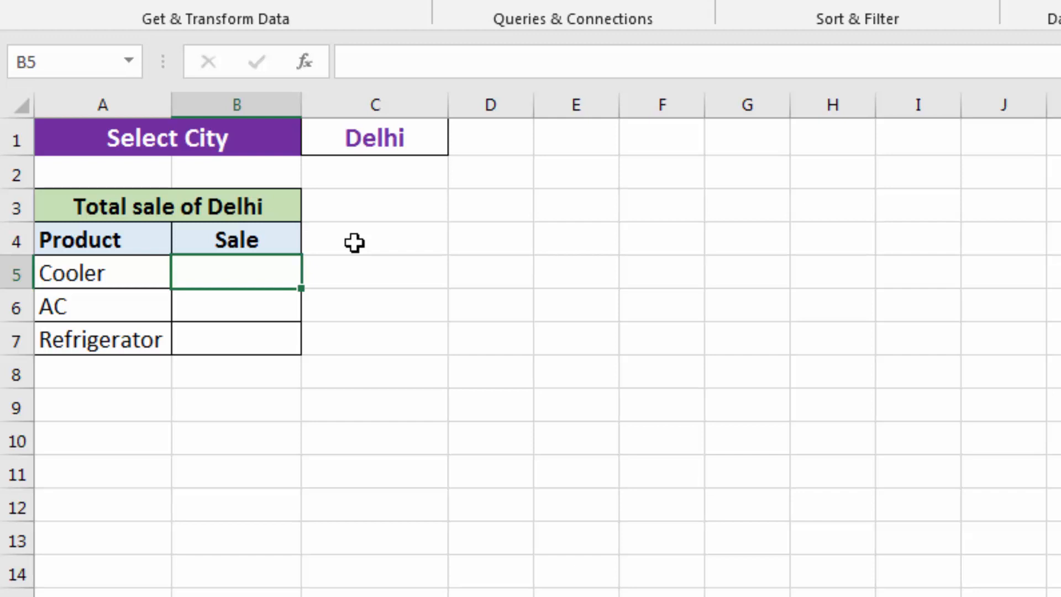
{"action": "type", "text": "="}
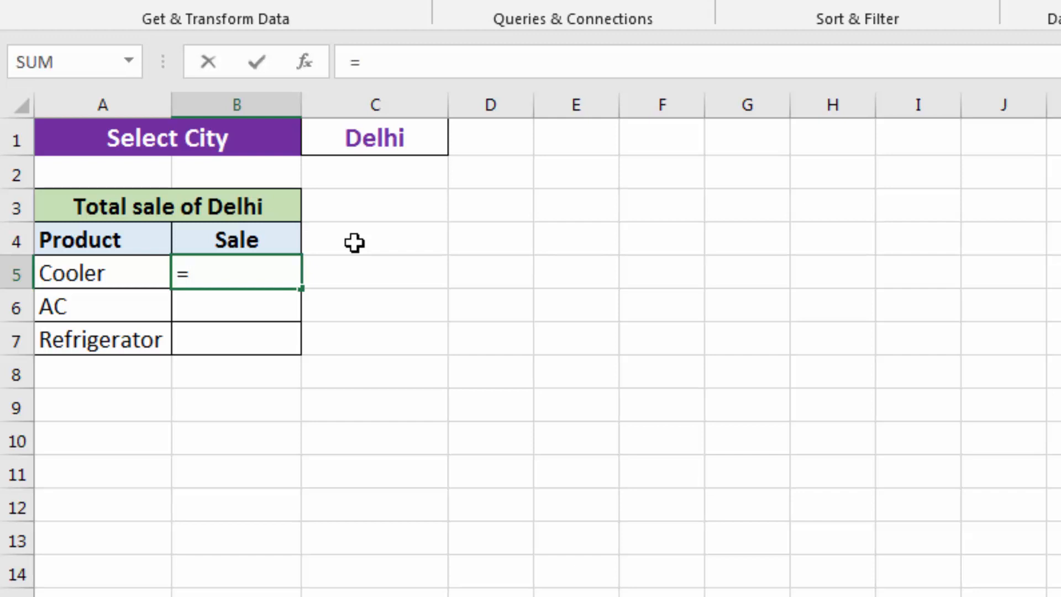
{"action": "type", "text": "sumifs"}
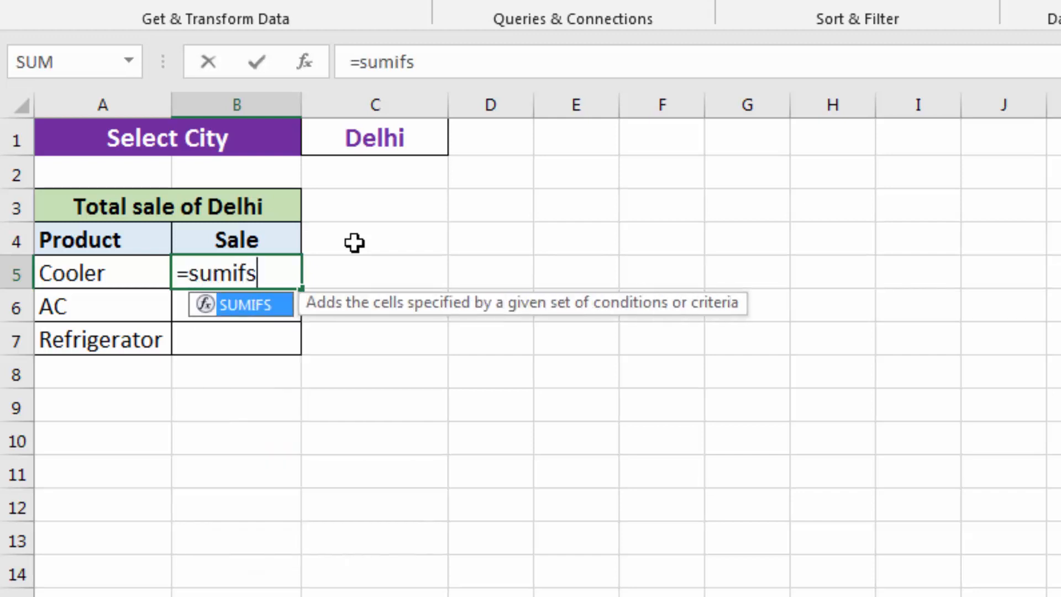
{"action": "type", "text": "("}
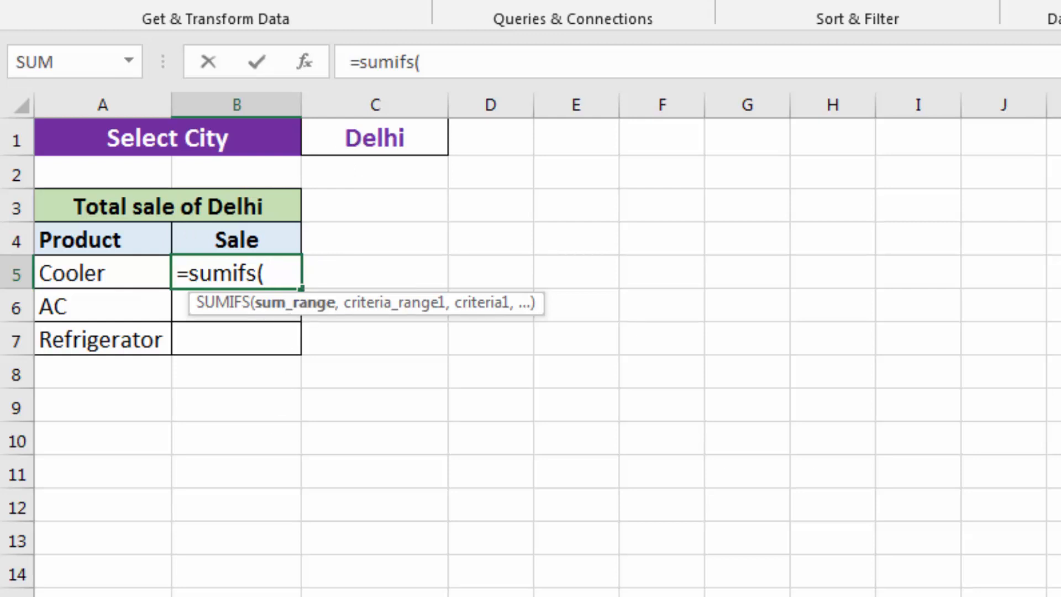
{"action": "key", "text": "ctrl+Page_Down"}
{"action": "left_click_drag", "start_coordinate": [644, 166], "coordinate": [697, 445]}
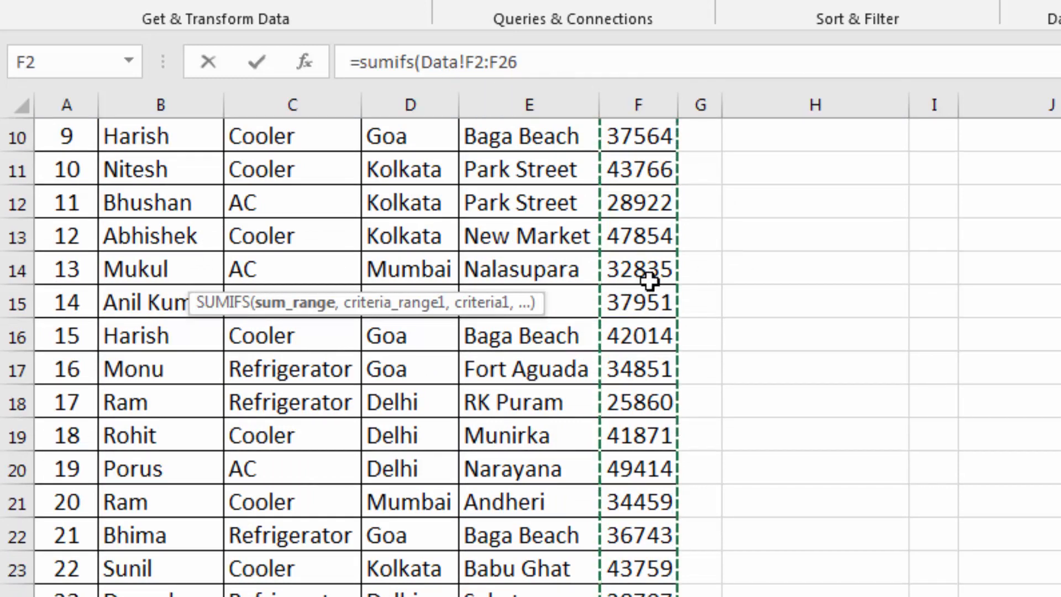
{"action": "key", "text": "F4"}
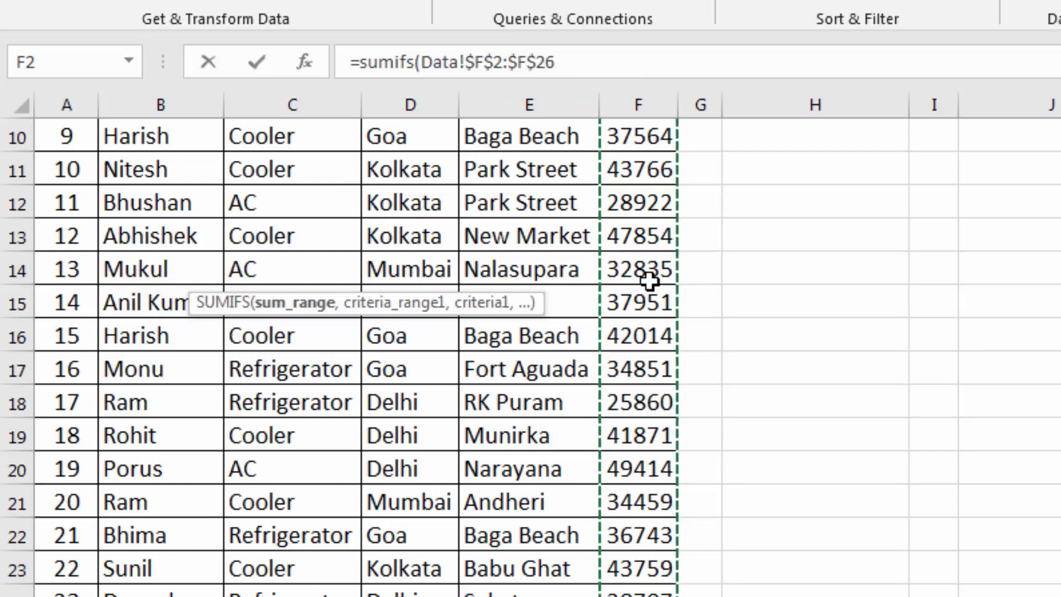
{"action": "type", "text": ","}
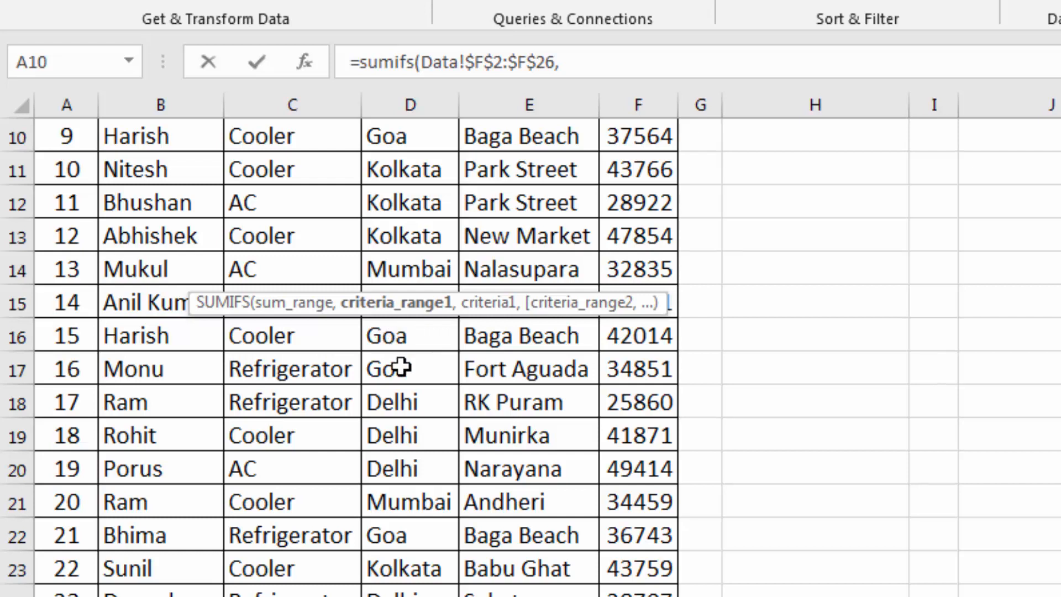
Add the city condition to the SUMIFS formula: criteria range Data!$D$2:$D$26 matched against the absolute reference Dashboard!$C$1.
{"action": "scroll", "coordinate": [402, 367], "scroll_direction": "up", "scroll_amount": 3}
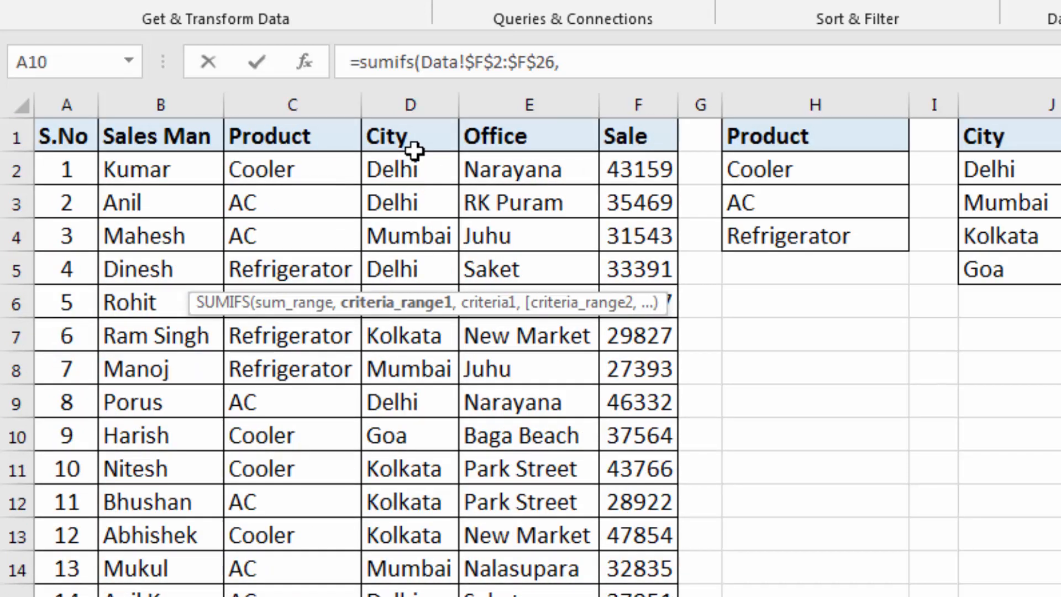
{"action": "left_click_drag", "start_coordinate": [414, 162], "coordinate": [414, 596]}
{"action": "key", "text": "F4"}
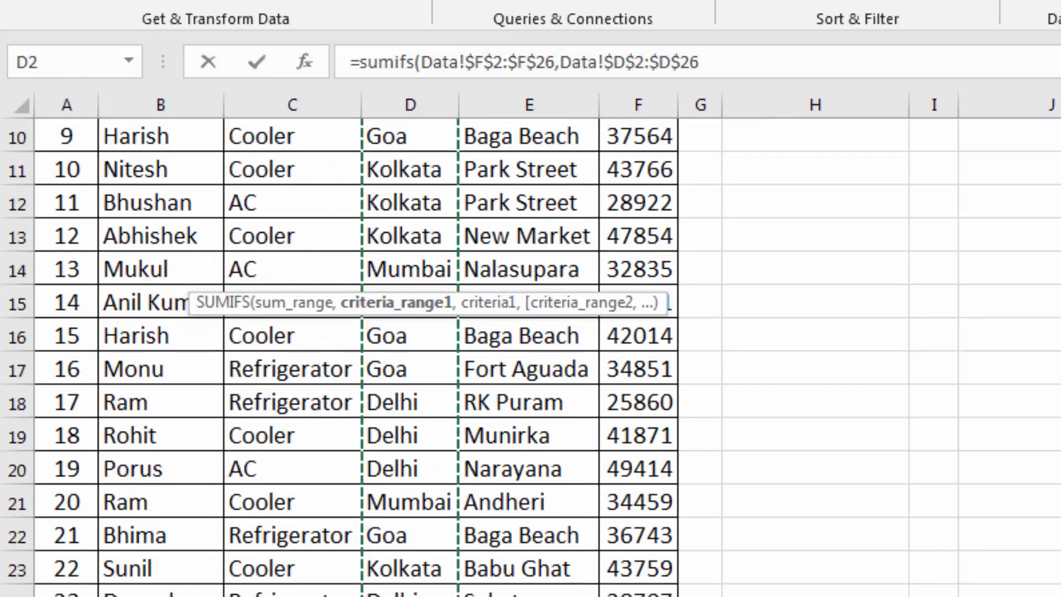
{"action": "type", "text": ","}
{"action": "scroll", "coordinate": [446, 552], "scroll_direction": "up", "scroll_amount": 3}
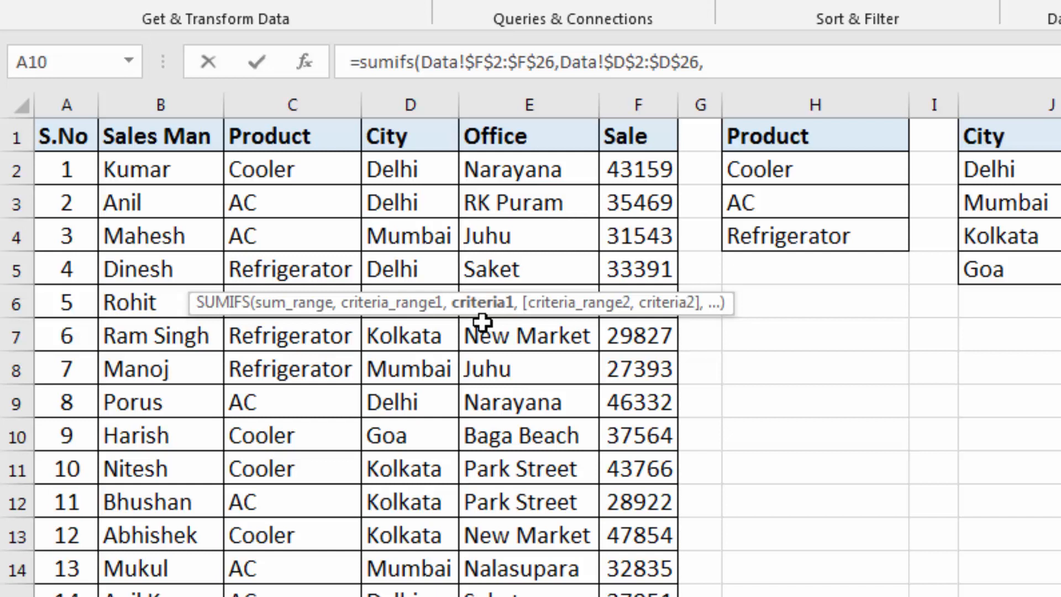
{"action": "left_click", "coordinate": [238, 595]}
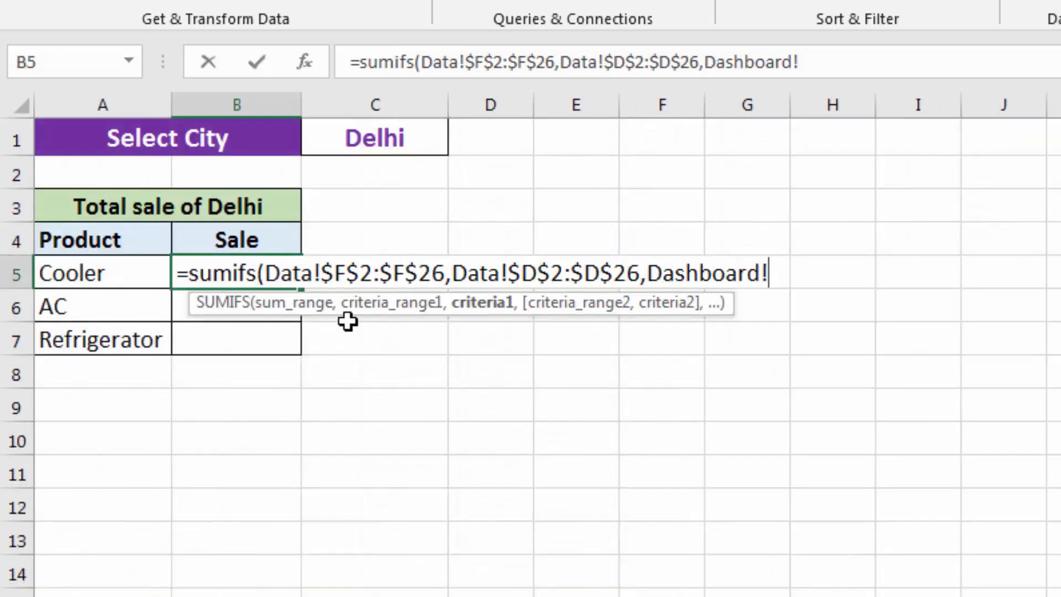
{"action": "left_click", "coordinate": [382, 145]}
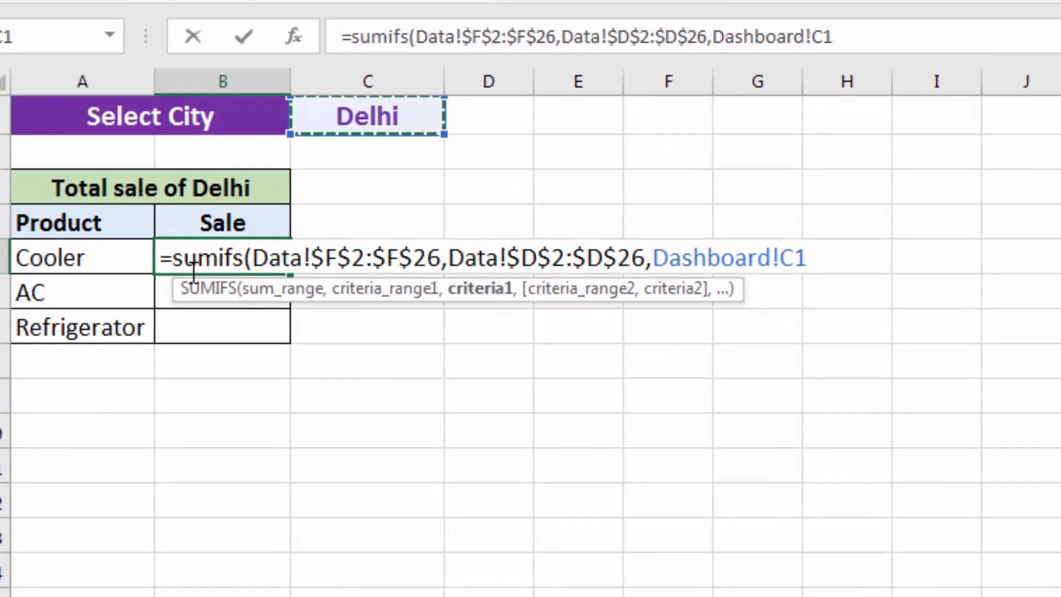
{"action": "type", "text": ","}
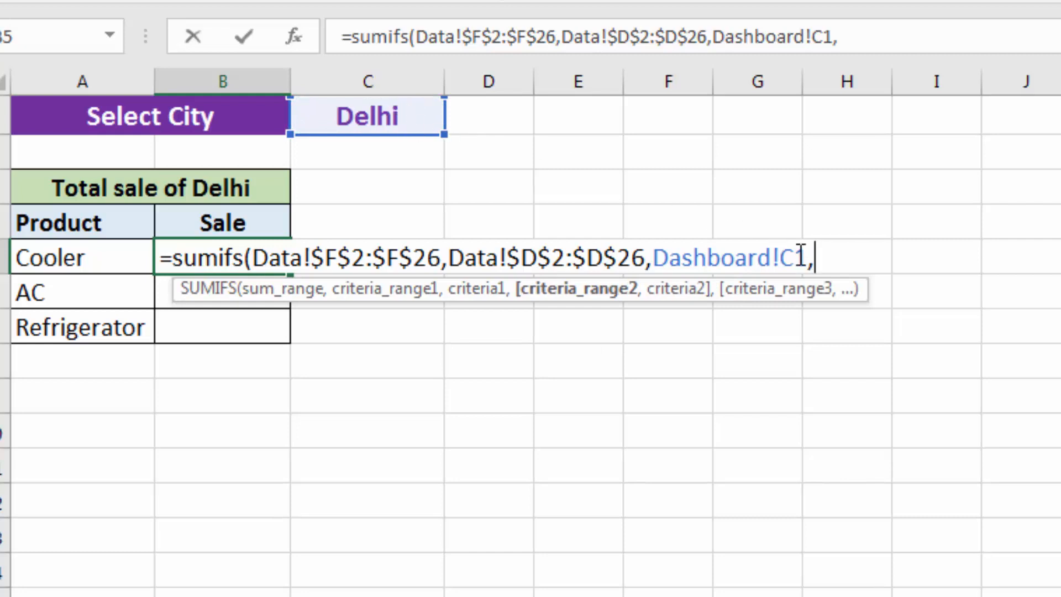
{"action": "left_click", "coordinate": [799, 257]}
{"action": "key", "text": "F4"}
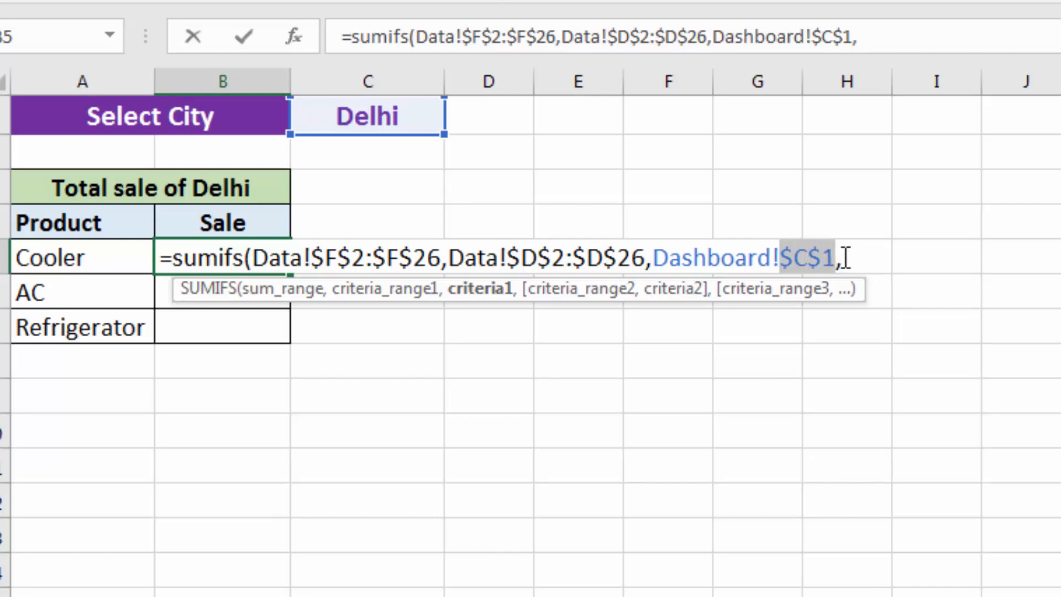
{"action": "left_click", "coordinate": [846, 257]}
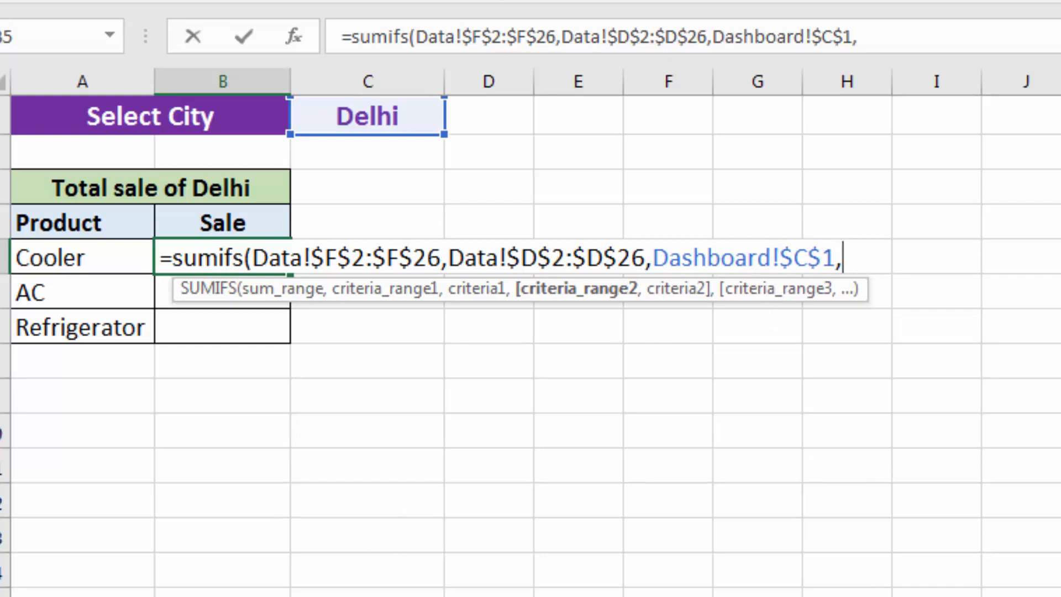
Add the product condition with criteria range Data!$C$2:$C$26 and criterion Dashboard!A5, and complete the SUMIFS formula.
{"action": "left_click", "coordinate": [144, 596]}
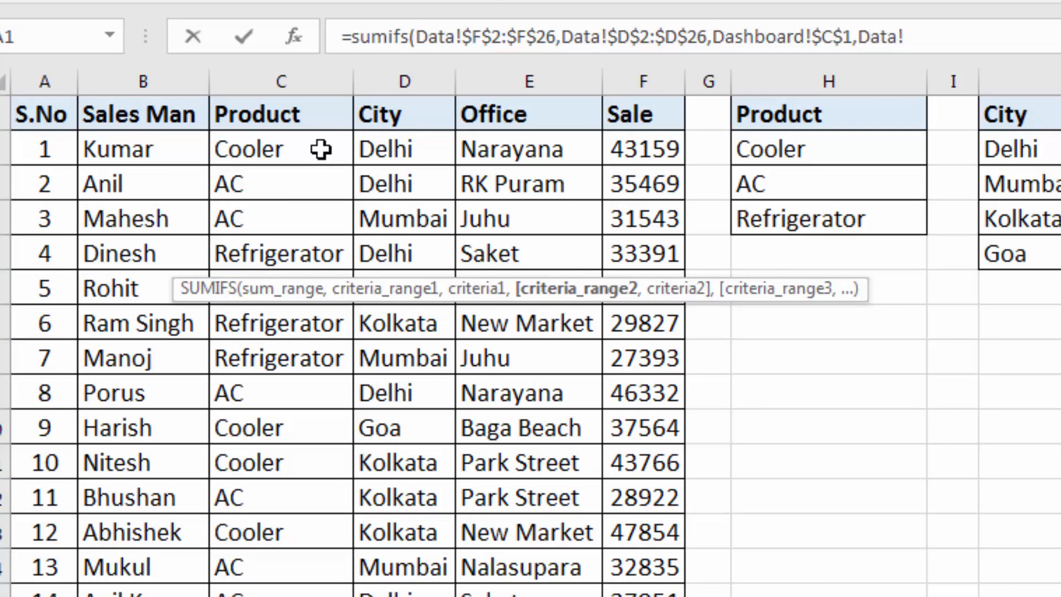
{"action": "left_click_drag", "start_coordinate": [307, 148], "coordinate": [326, 549]}
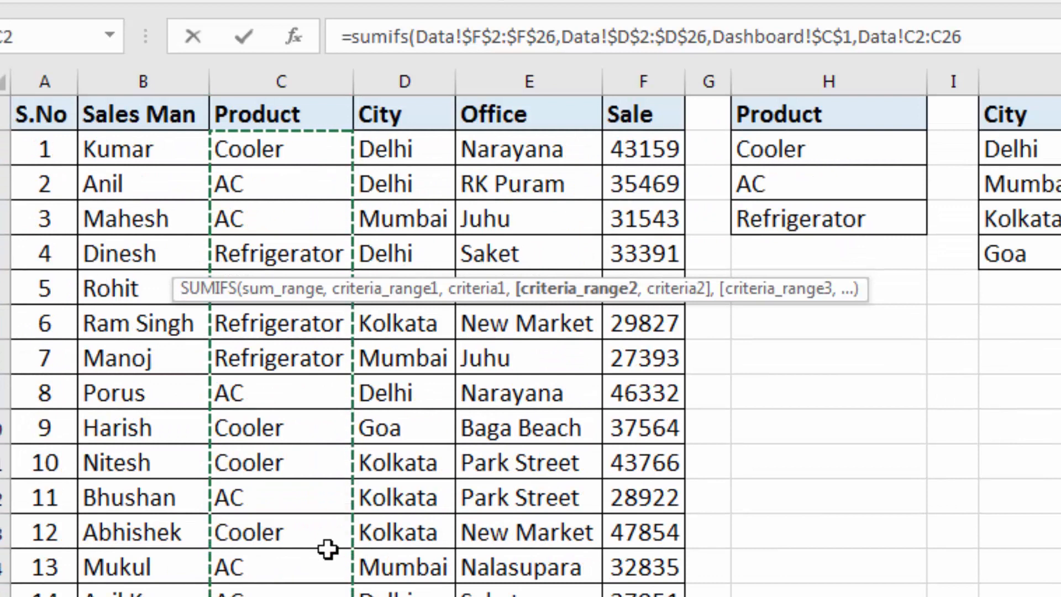
{"action": "key", "text": "F4"}
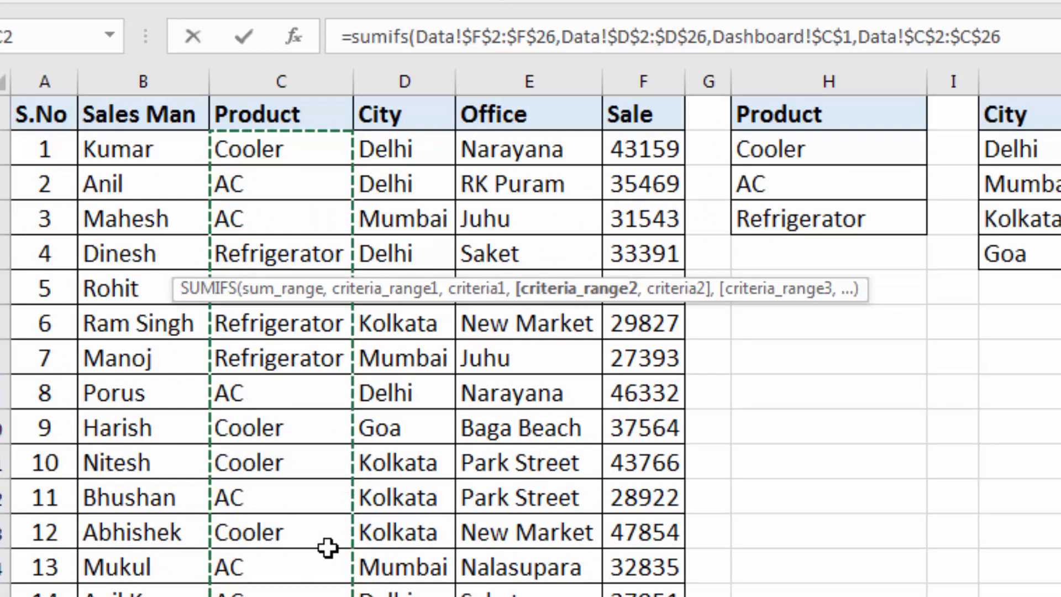
{"action": "type", "text": ","}
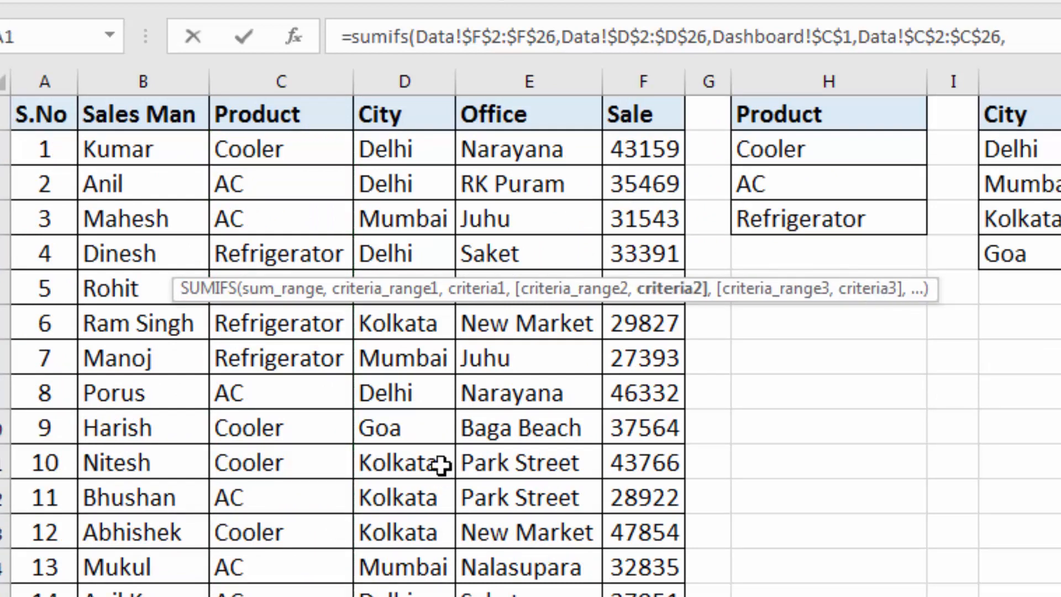
{"action": "left_click", "coordinate": [287, 595]}
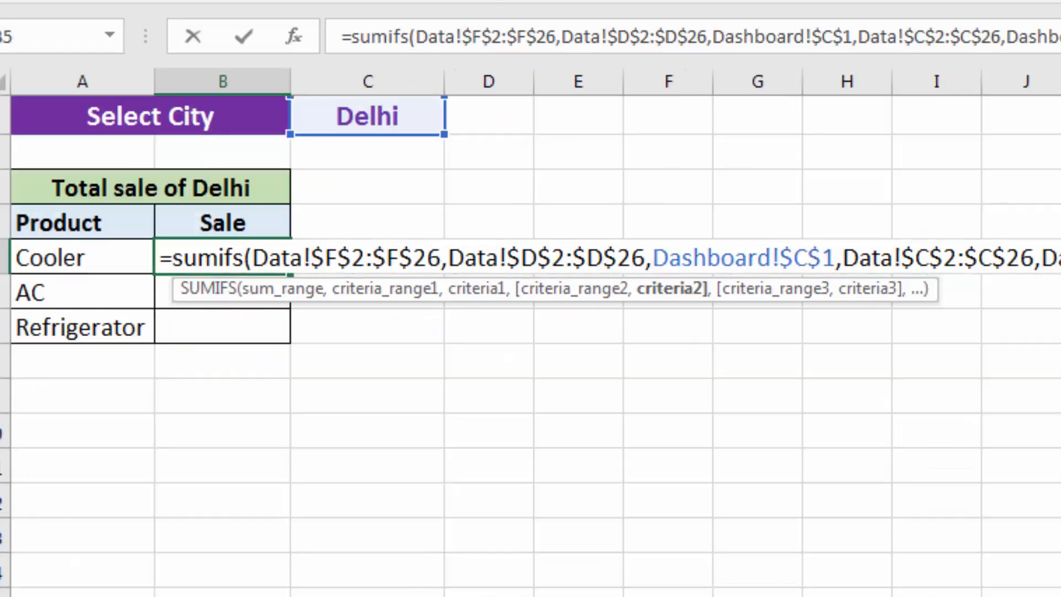
{"action": "left_click", "coordinate": [49, 258]}
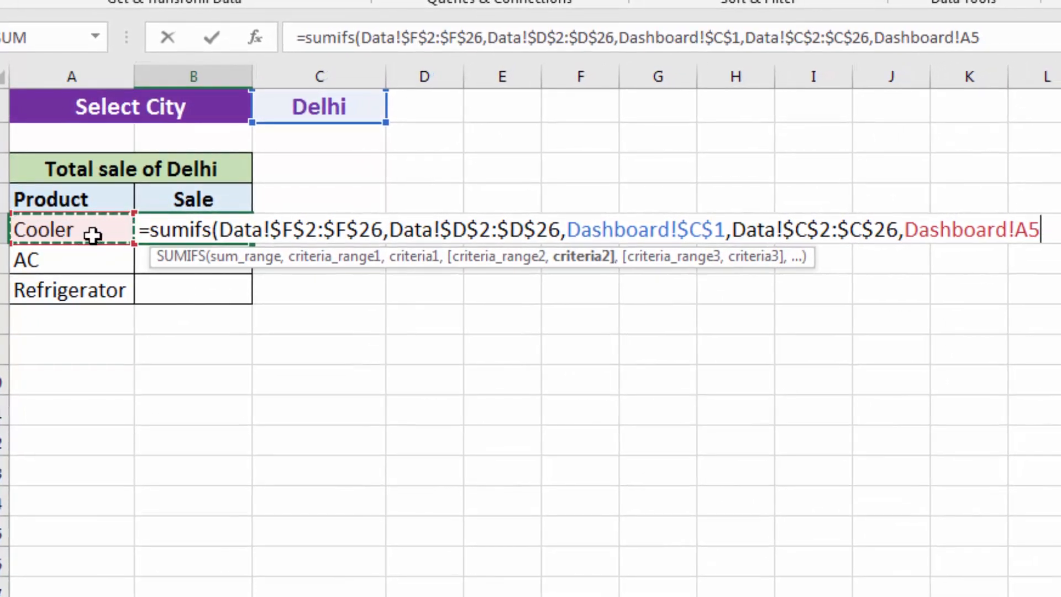
{"action": "type", "text": ")"}
{"action": "key", "text": "Return"}
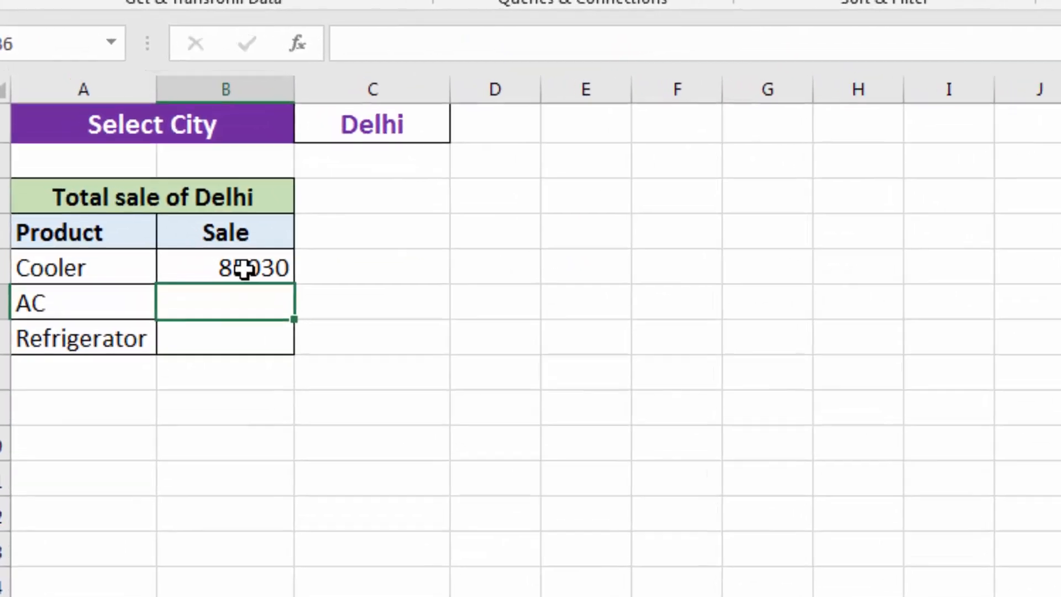
Choose Mumbai from the city drop-down in C1 to test the Cooler sale formula.
{"action": "left_click", "coordinate": [245, 269]}
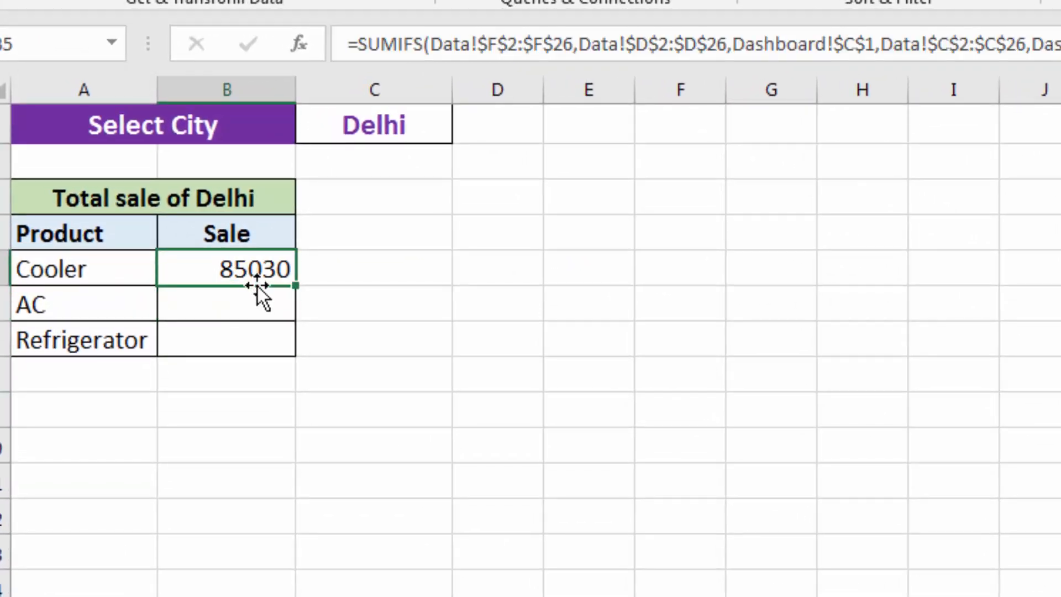
{"action": "left_click", "coordinate": [391, 131]}
{"action": "left_click", "coordinate": [465, 131]}
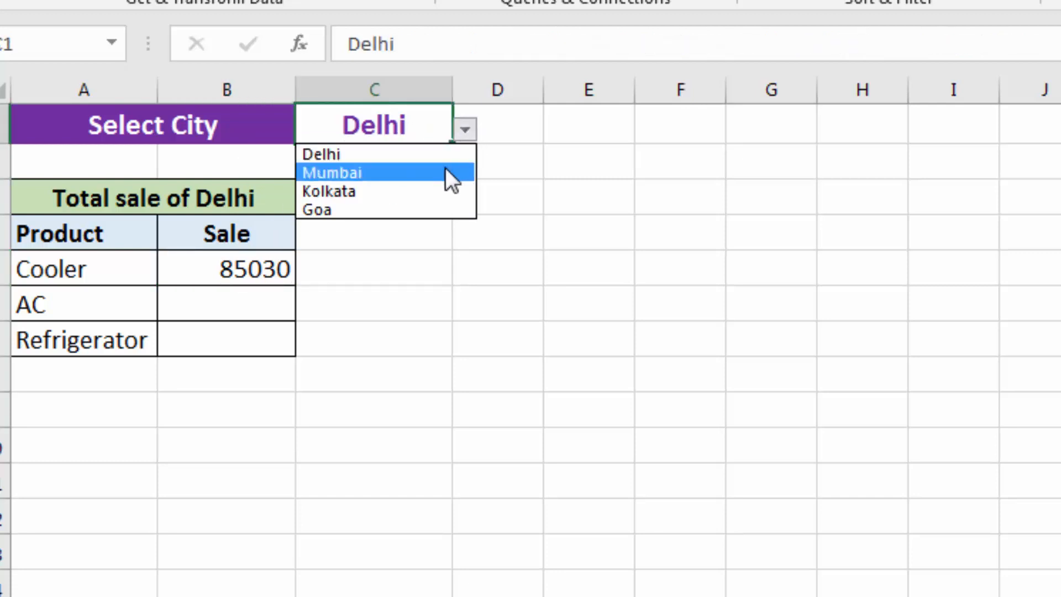
{"action": "left_click", "coordinate": [445, 170]}
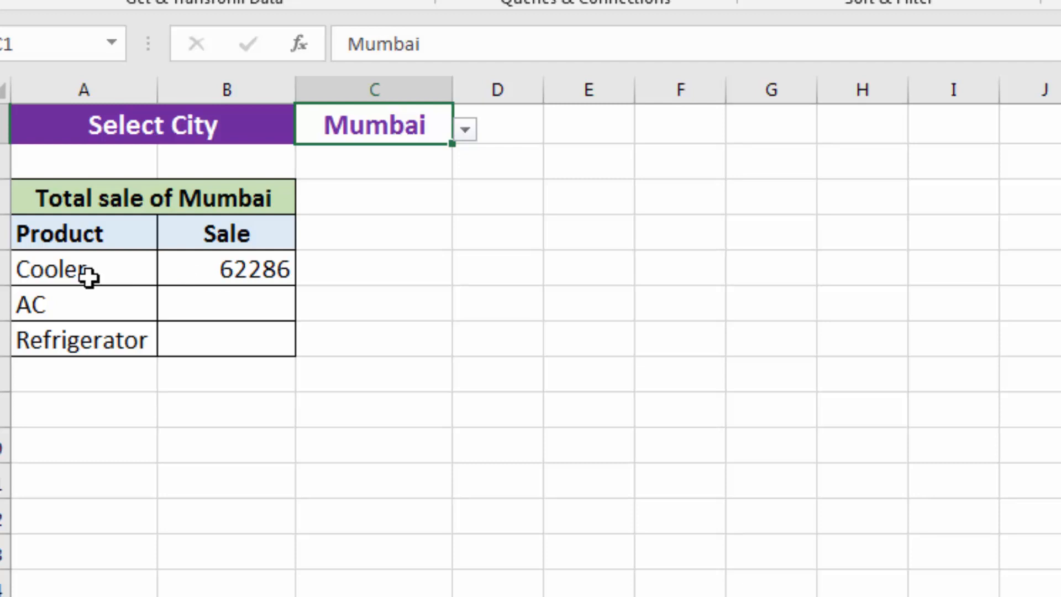
Fill the SUMIFS formula from B5 down to B7 and choose Kolkata from the city drop-down in C1.
{"action": "left_click", "coordinate": [248, 273]}
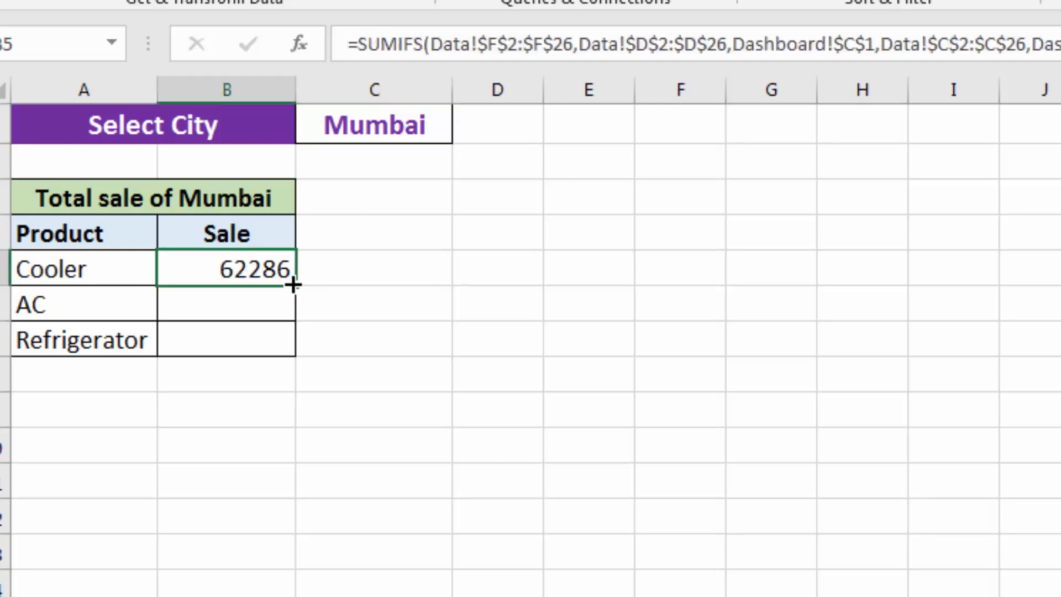
{"action": "left_click_drag", "start_coordinate": [296, 285], "coordinate": [299, 360]}
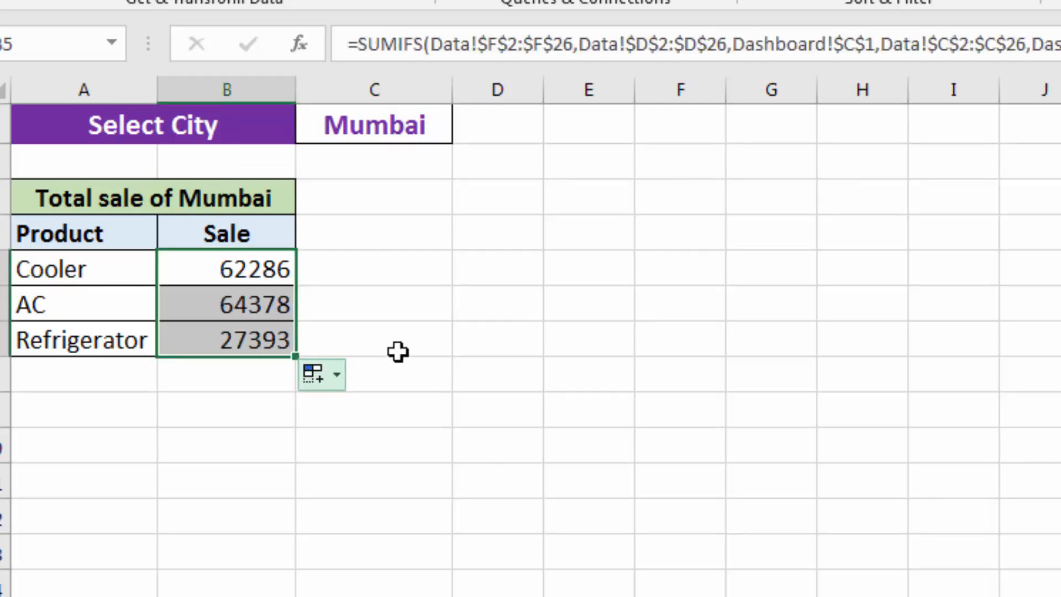
{"action": "left_click", "coordinate": [433, 131]}
{"action": "left_click", "coordinate": [465, 133]}
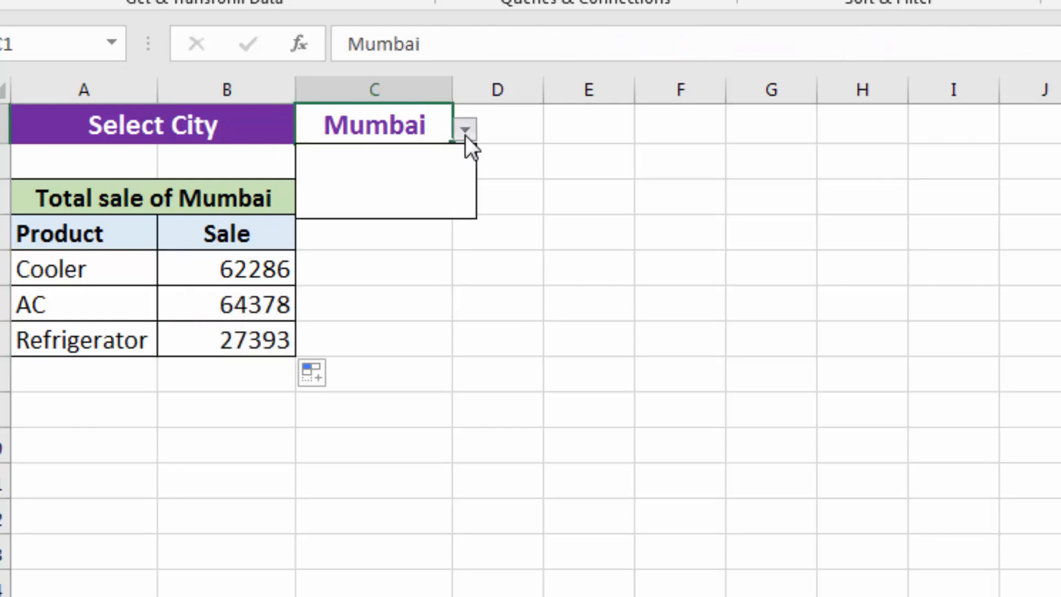
{"action": "left_click", "coordinate": [432, 190]}
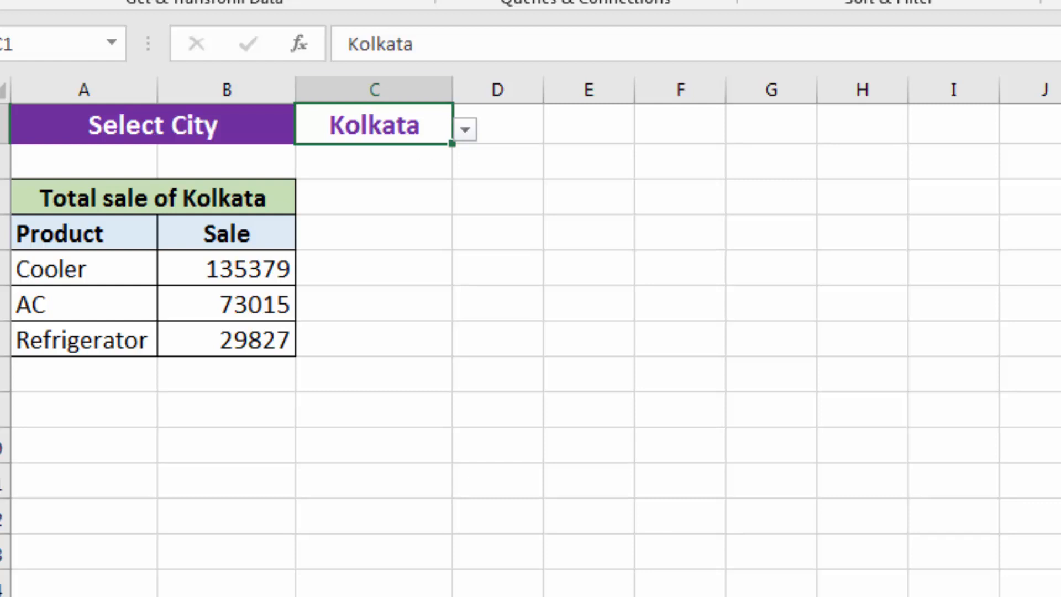
Insert a column chart and move it directly beside the product sales table, level with the table's title row.
{"action": "left_click", "coordinate": [146, 9]}
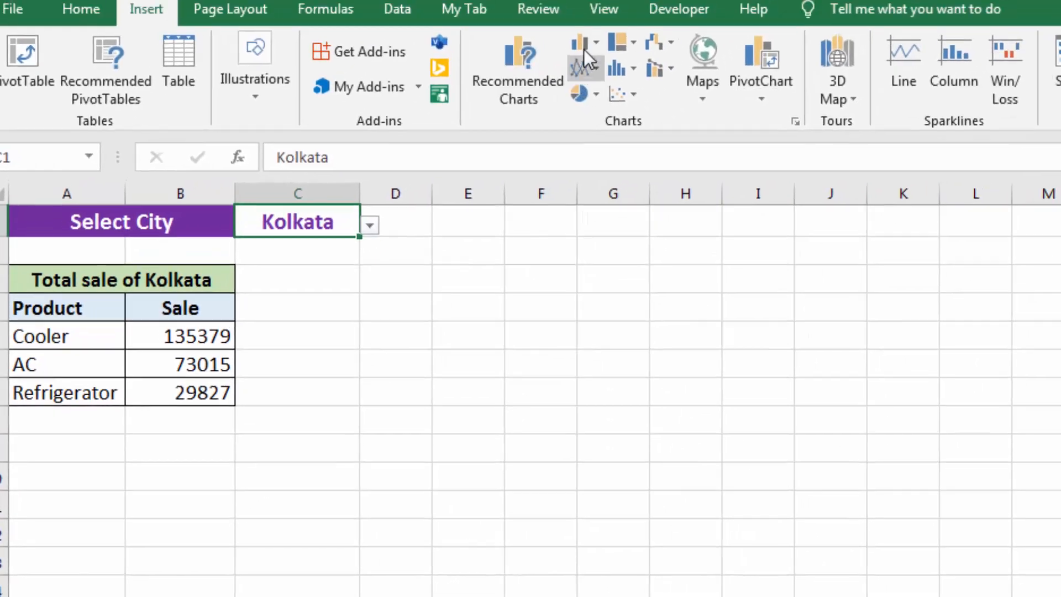
{"action": "left_click", "coordinate": [592, 44]}
{"action": "left_click", "coordinate": [612, 104]}
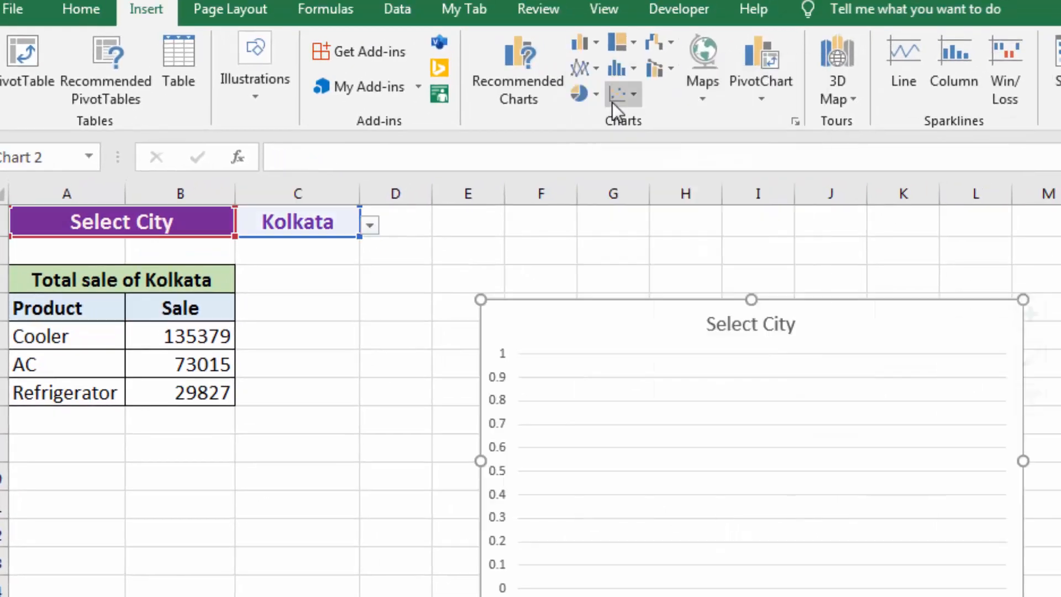
{"action": "left_click_drag", "start_coordinate": [621, 299], "coordinate": [393, 265]}
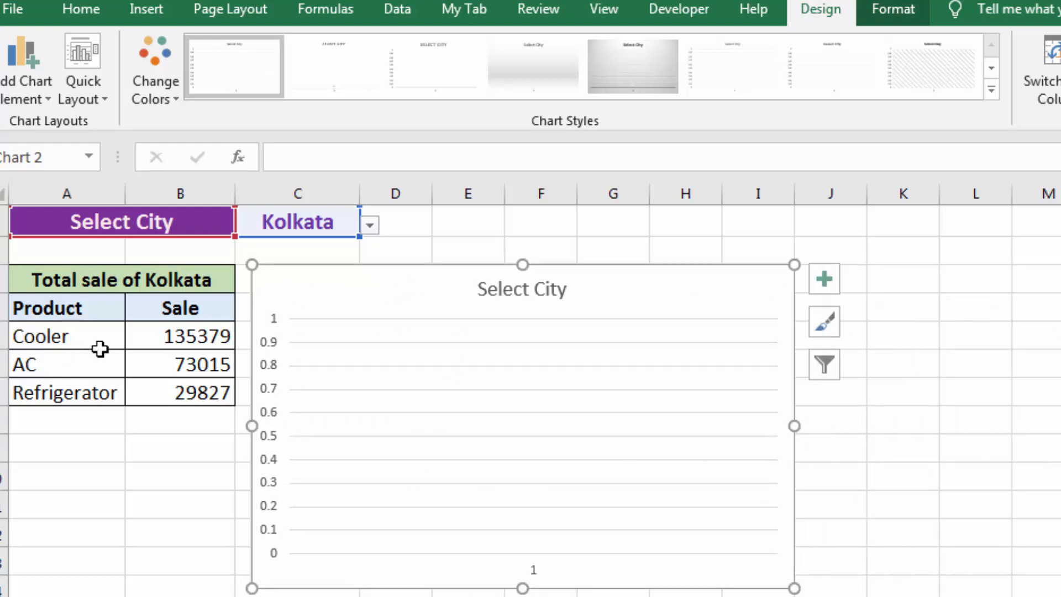
Set the empty column chart's data range to Dashboard!$A$4:$B$7.
{"action": "right_click", "coordinate": [403, 301]}
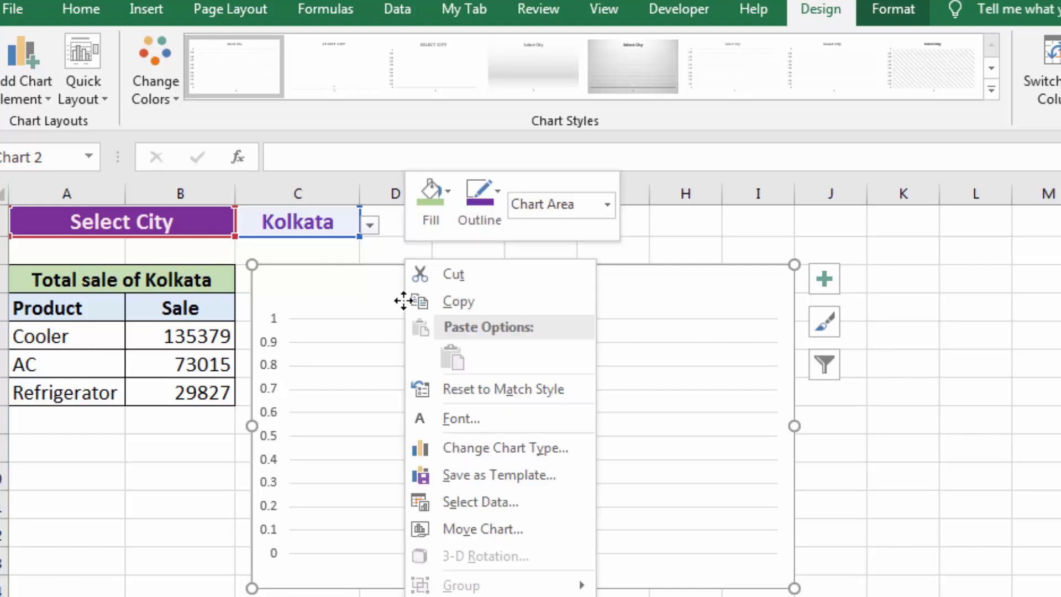
{"action": "left_click", "coordinate": [466, 500]}
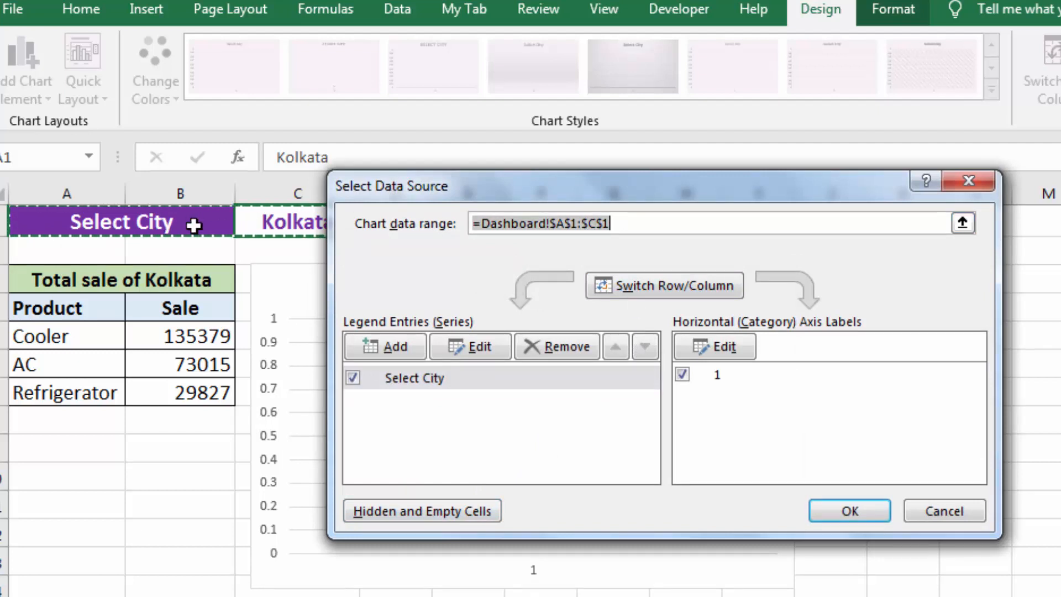
{"action": "left_click", "coordinate": [962, 222]}
{"action": "left_click_drag", "start_coordinate": [47, 308], "coordinate": [189, 390]}
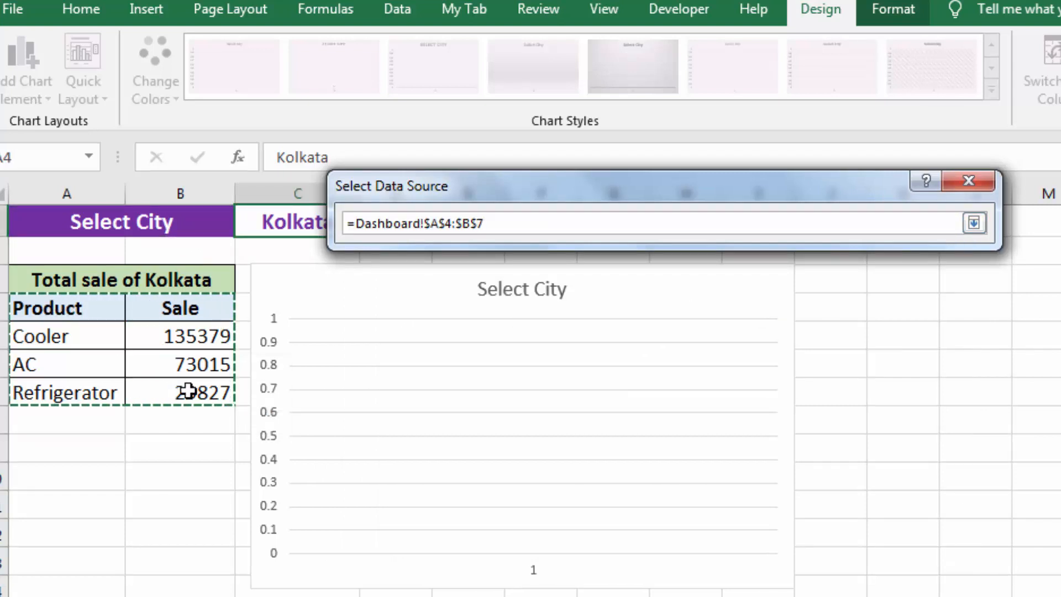
{"action": "key", "text": "Return"}
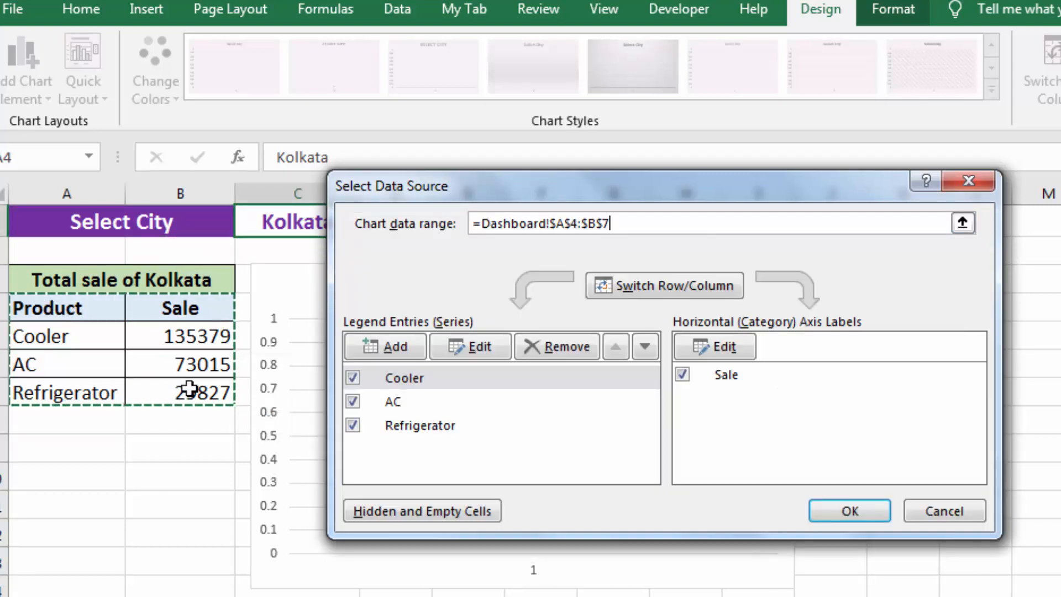
{"action": "left_click", "coordinate": [867, 510]}
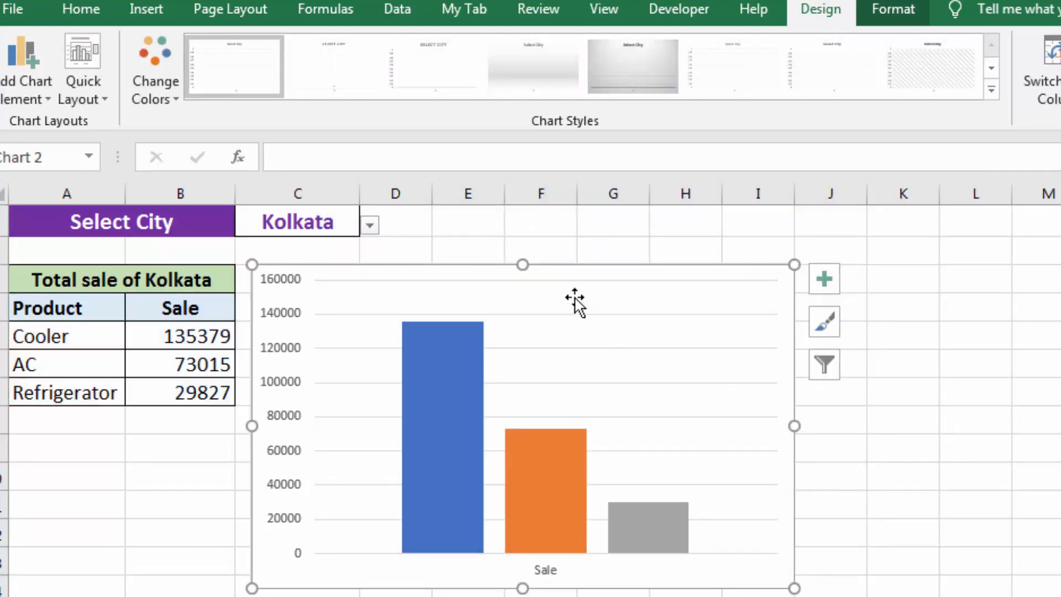
Delete the current chart, insert a 2-D clustered column chart from the product sales table, and place it beside the table.
{"action": "key", "text": "Delete"}
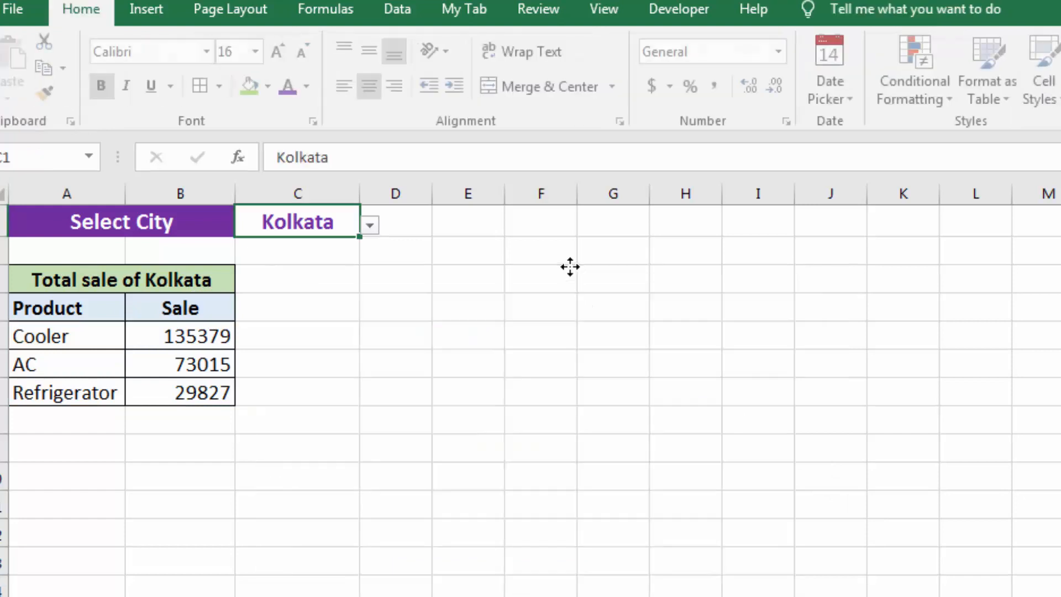
{"action": "left_click", "coordinate": [144, 342]}
{"action": "left_click", "coordinate": [98, 335]}
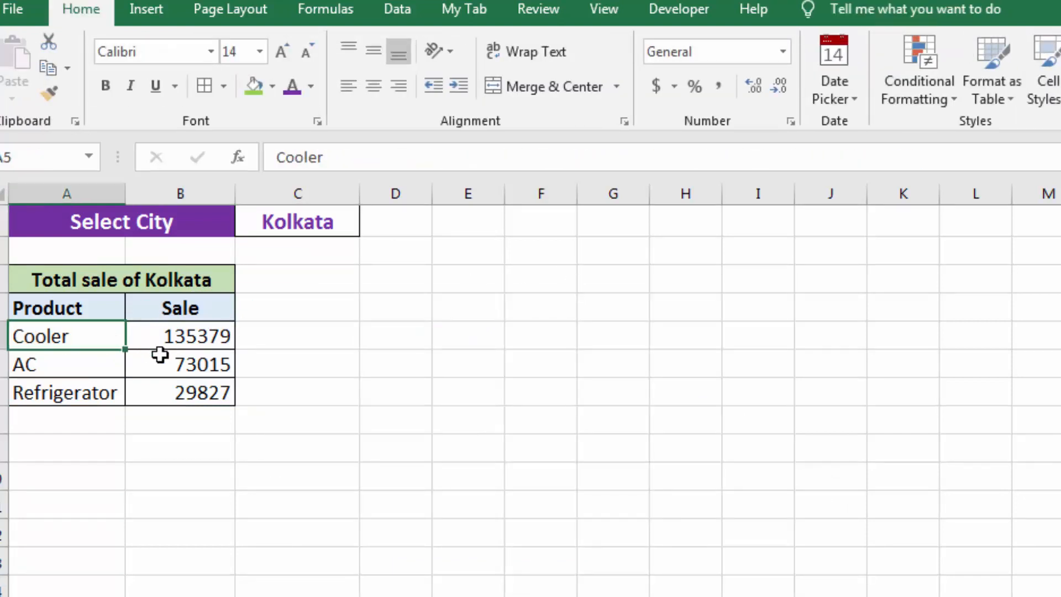
{"action": "left_click", "coordinate": [159, 353]}
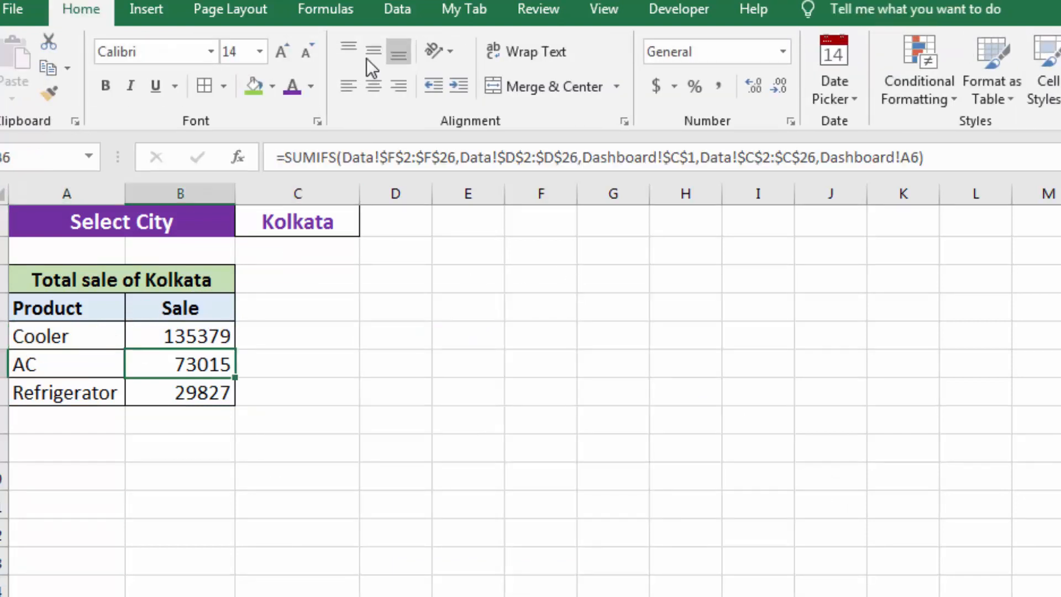
{"action": "left_click", "coordinate": [145, 10]}
{"action": "left_click", "coordinate": [597, 42]}
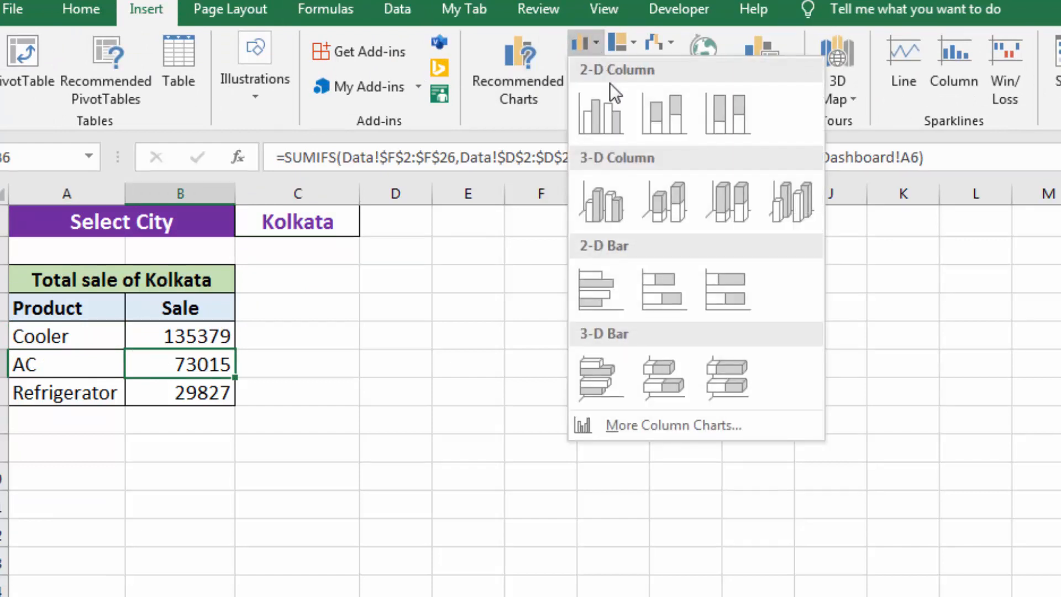
{"action": "left_click", "coordinate": [609, 120]}
{"action": "left_click_drag", "start_coordinate": [614, 302], "coordinate": [395, 250]}
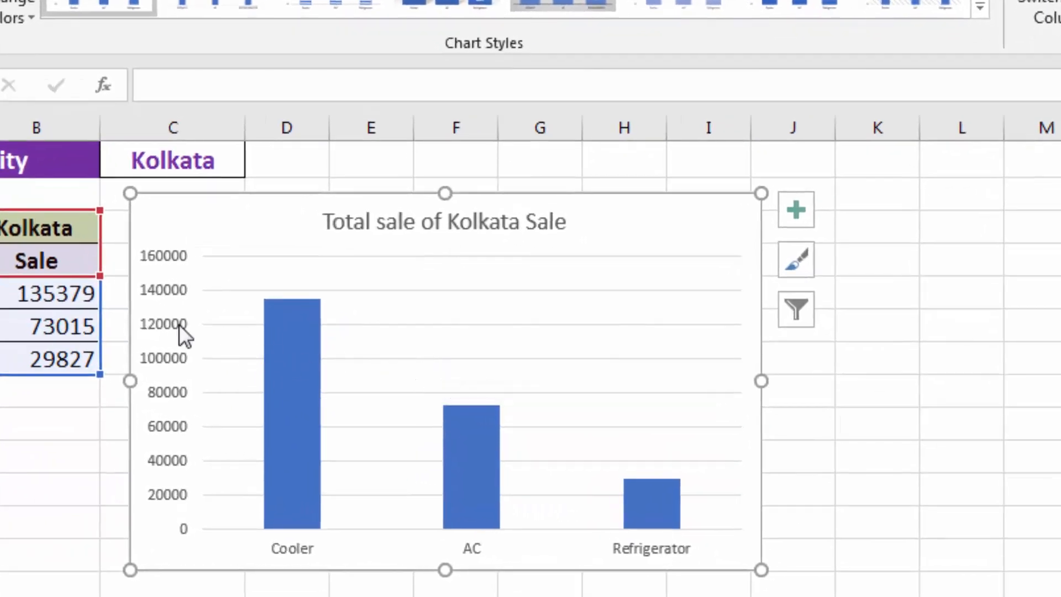
Remove the chart's vertical value axis and add data labels to the columns.
{"action": "left_click", "coordinate": [161, 321]}
{"action": "key", "text": "Delete"}
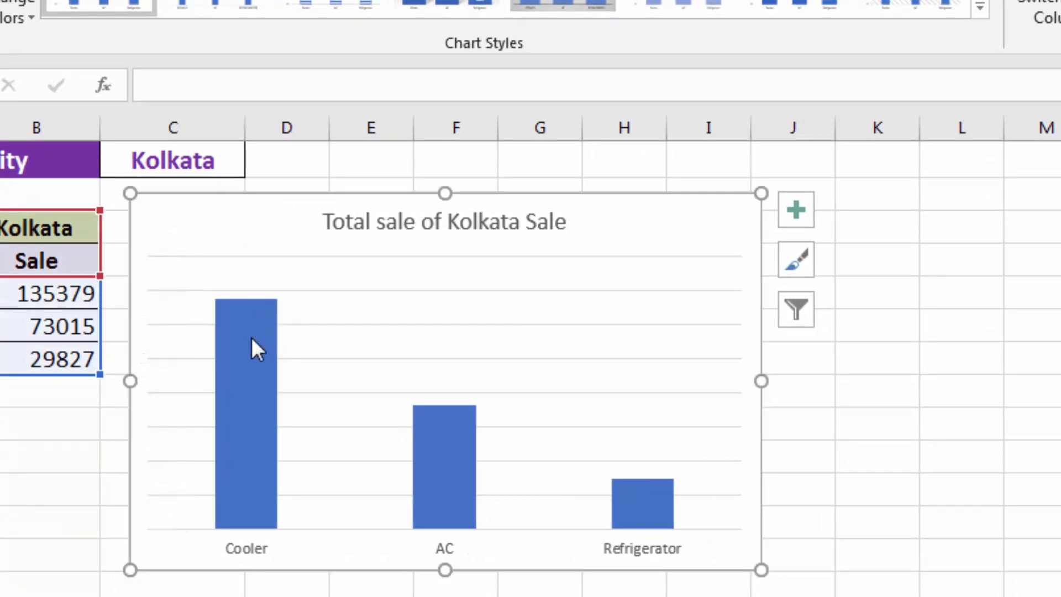
{"action": "left_click", "coordinate": [235, 342]}
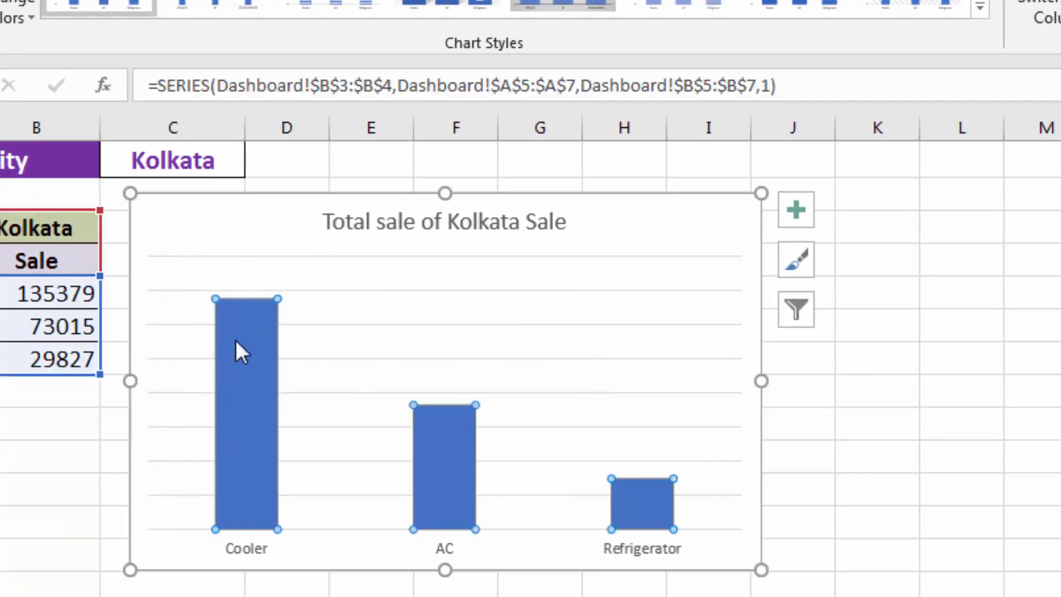
{"action": "right_click", "coordinate": [236, 337]}
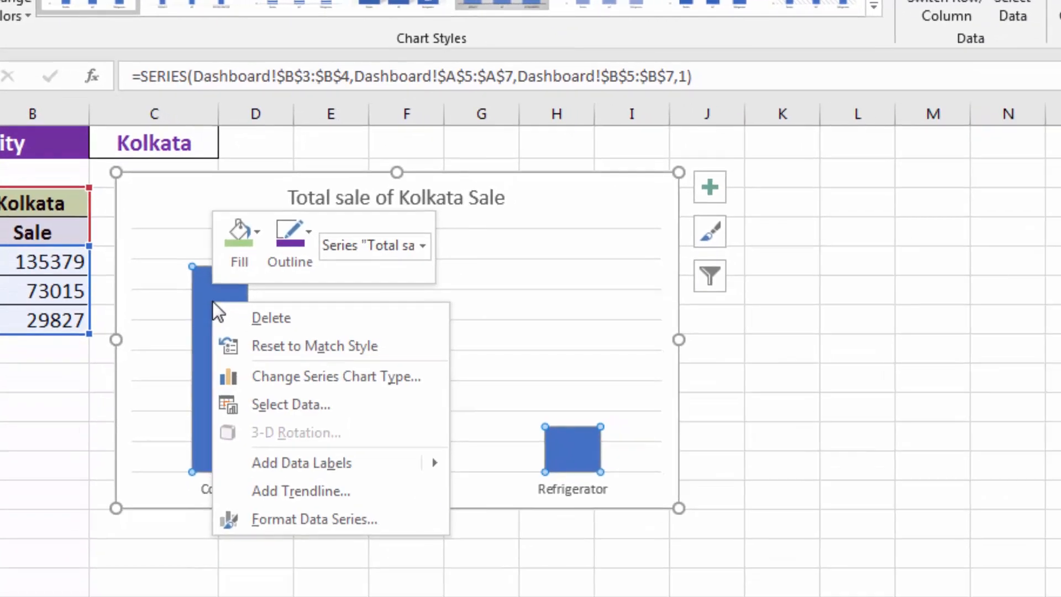
{"action": "left_click", "coordinate": [303, 463]}
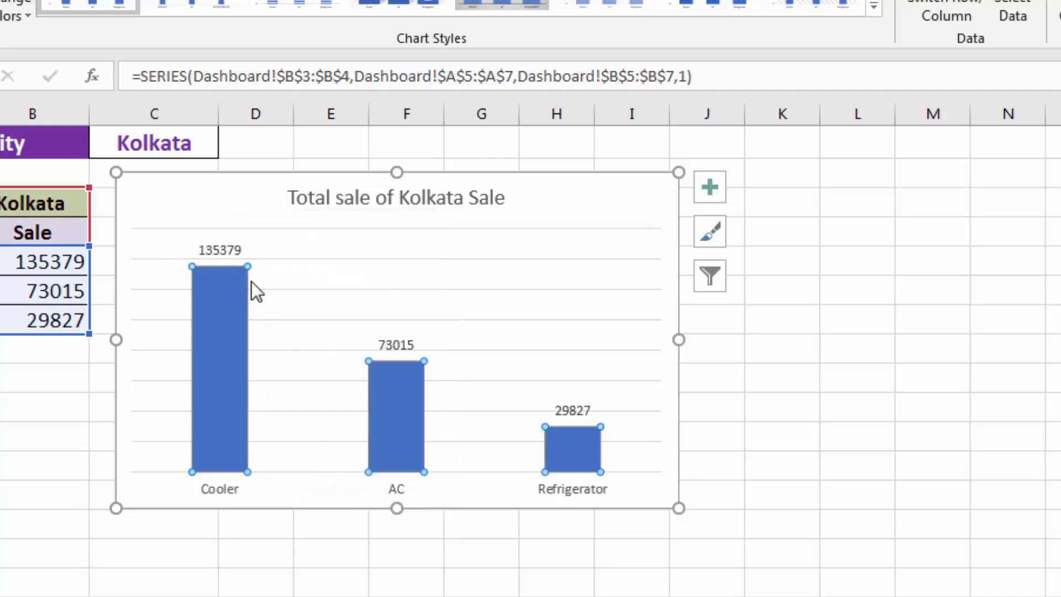
Format the chart's data labels in bold, size 12, with the darkest green theme color.
{"action": "left_click", "coordinate": [219, 246]}
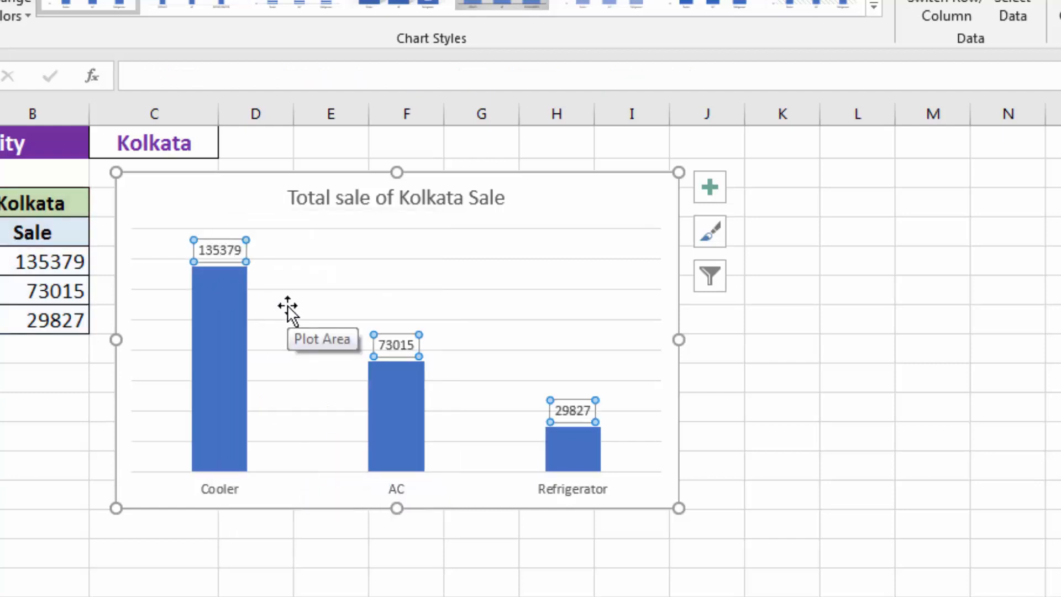
{"action": "key", "text": "alt+h"}
{"action": "key", "text": "ctrl+b"}
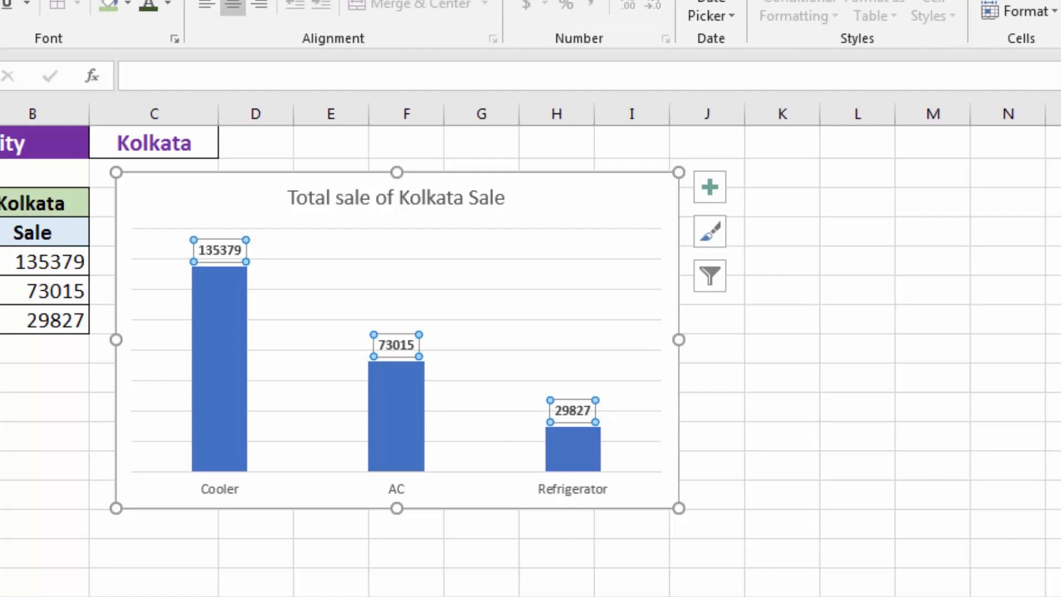
{"action": "left_click", "coordinate": [115, 1]}
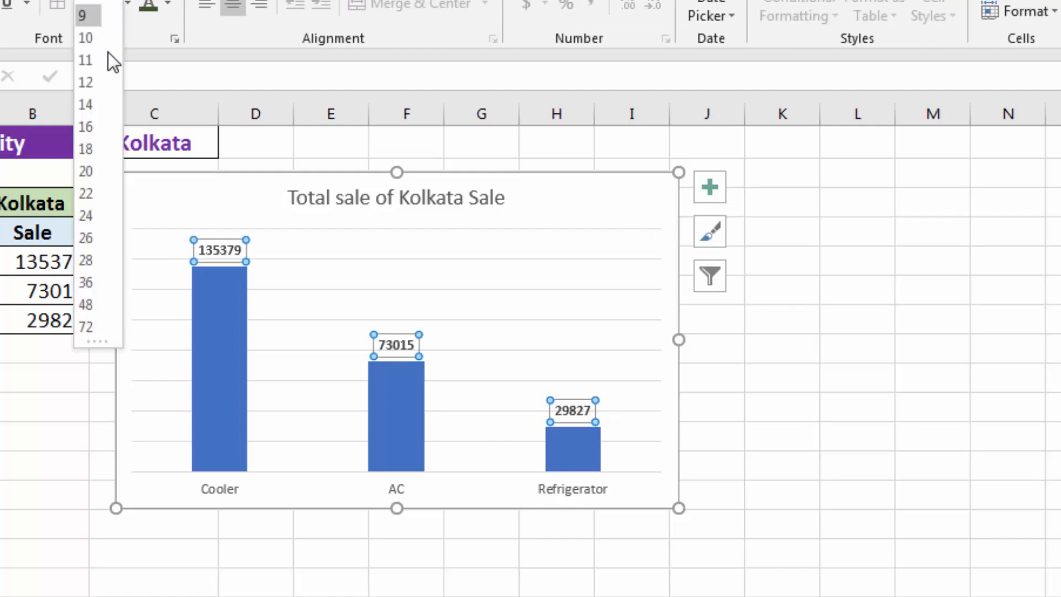
{"action": "left_click", "coordinate": [95, 95]}
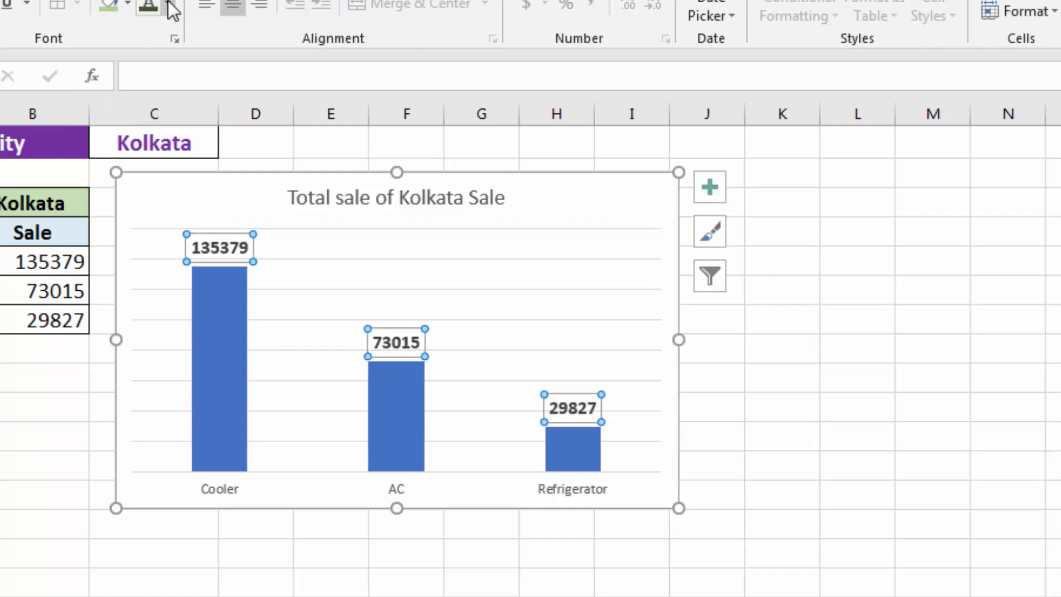
{"action": "left_click", "coordinate": [170, 3]}
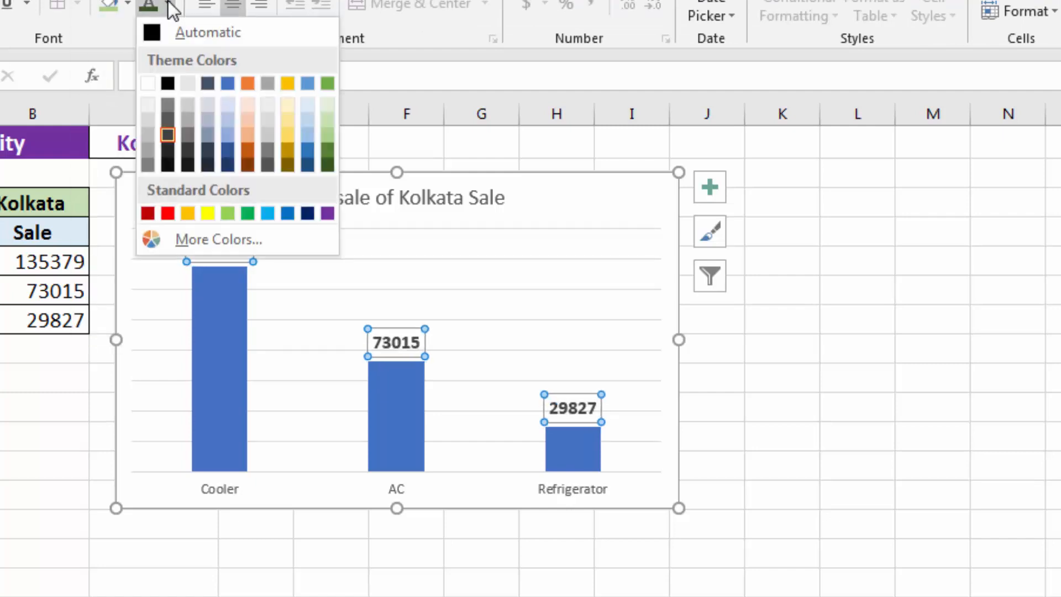
{"action": "left_click", "coordinate": [327, 165]}
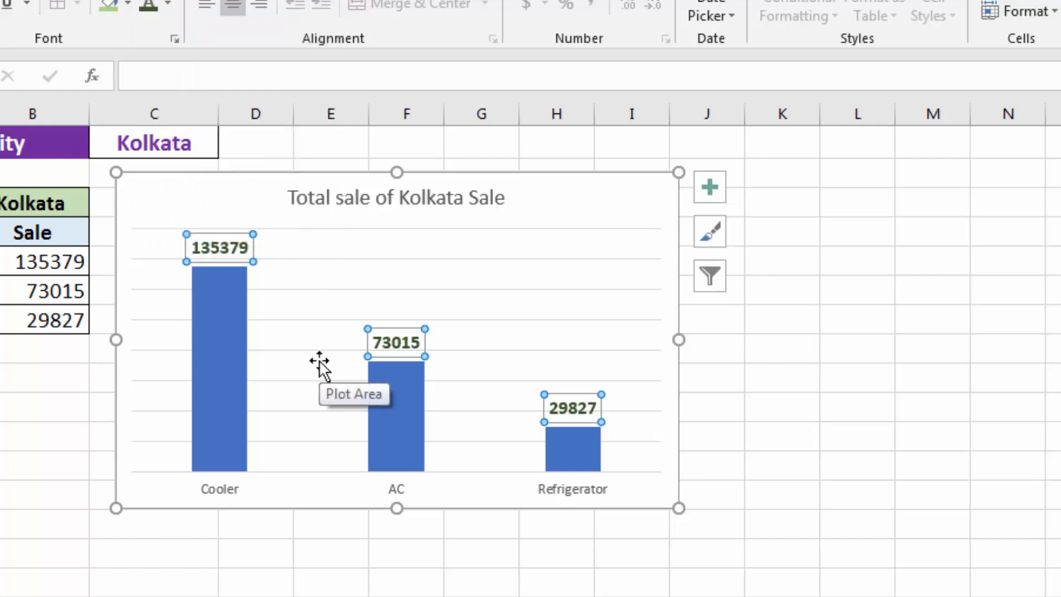
Delete the horizontal gridlines from the column chart.
{"action": "left_click", "coordinate": [357, 232]}
{"action": "left_click", "coordinate": [377, 258]}
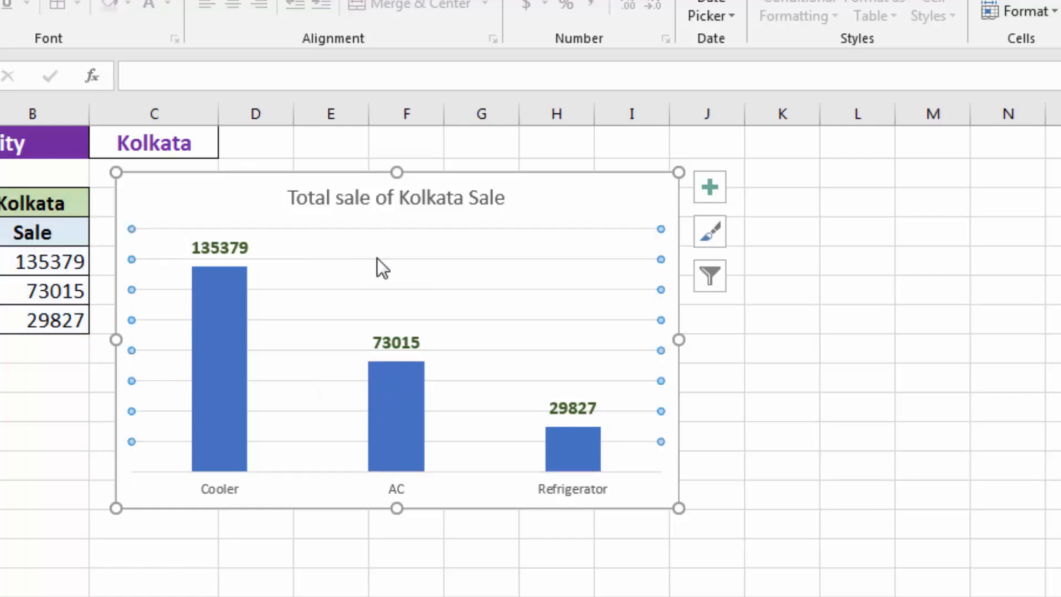
{"action": "key", "text": "Delete"}
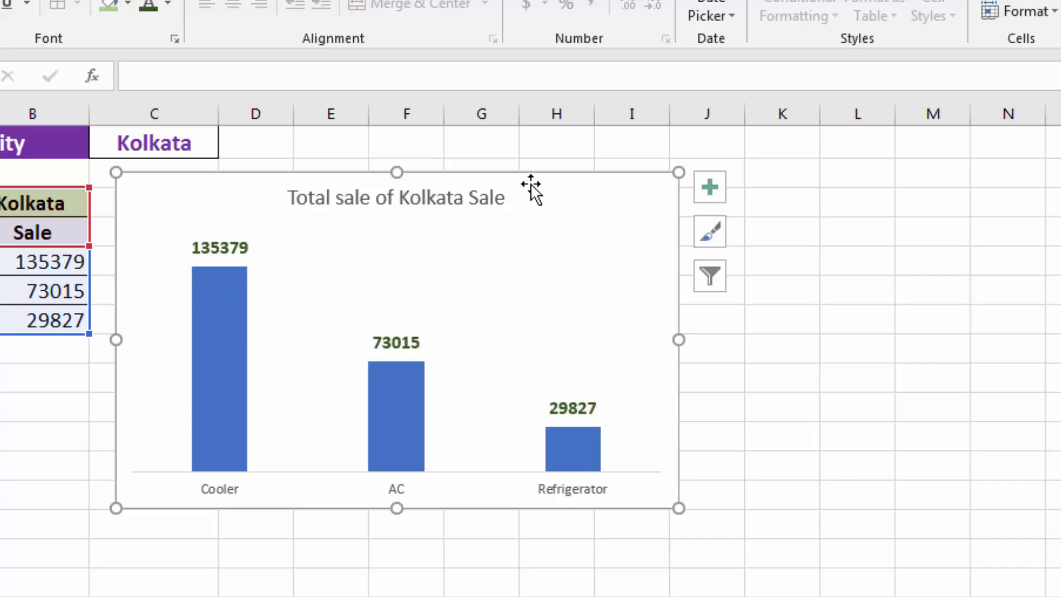
Format the chart's plot area with no fill and no border line.
{"action": "right_click", "coordinate": [561, 269]}
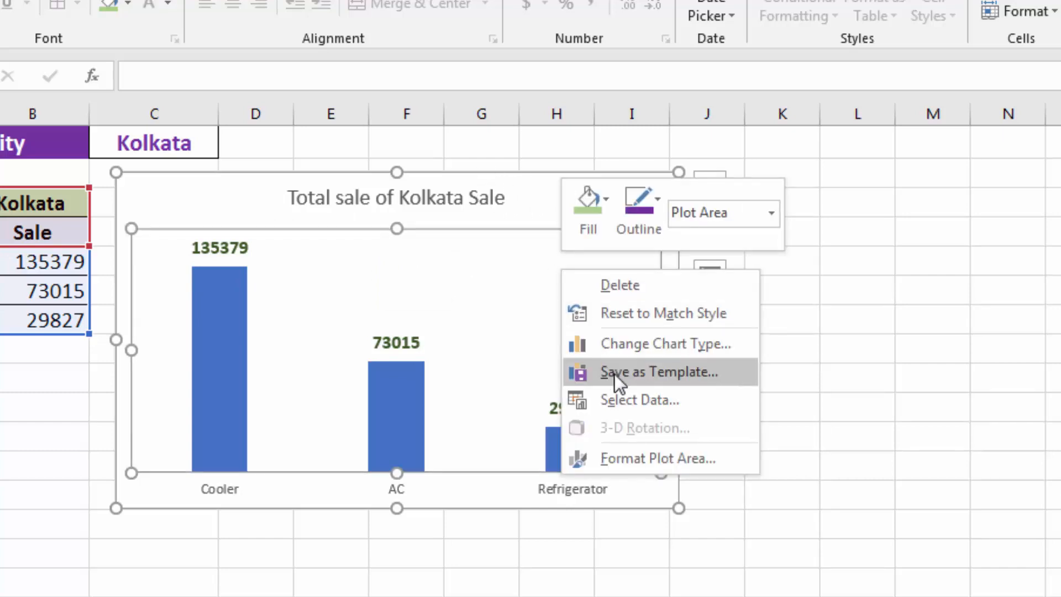
{"action": "left_click", "coordinate": [635, 453]}
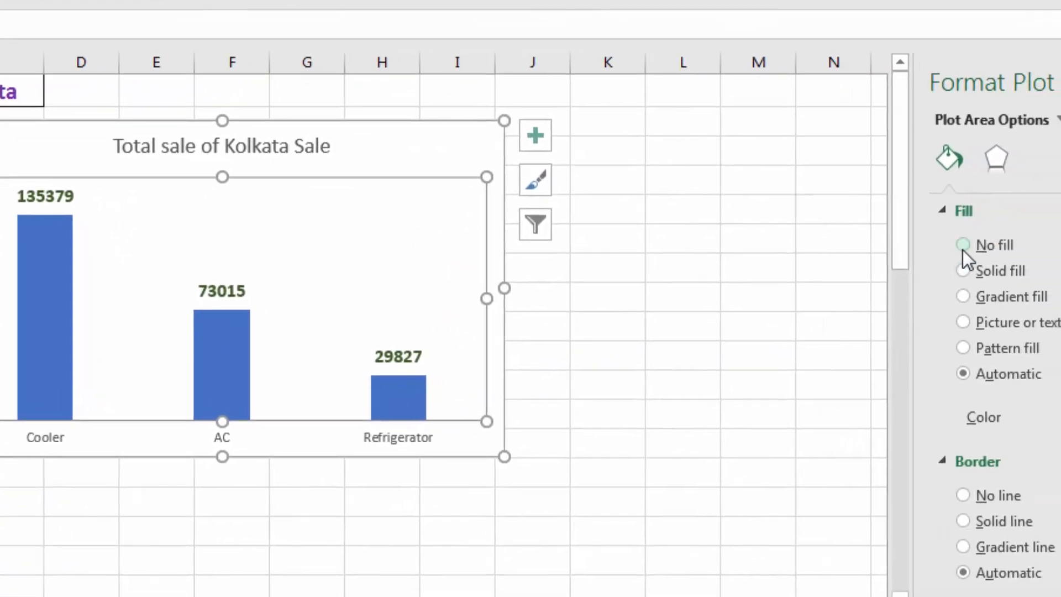
{"action": "left_click", "coordinate": [963, 248]}
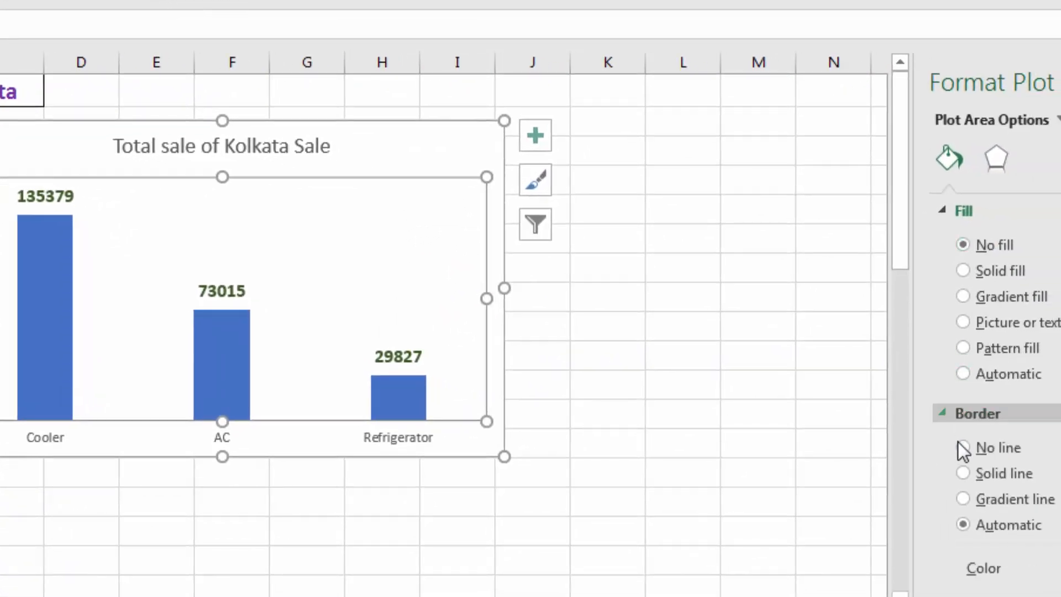
{"action": "left_click", "coordinate": [963, 447]}
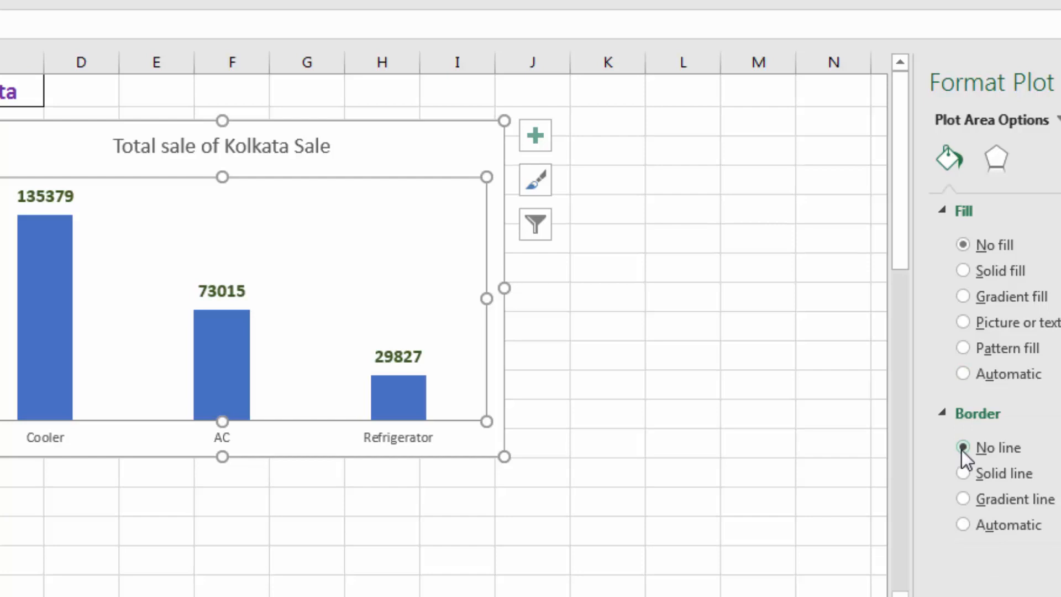
Format the whole chart area with no border line and no fill.
{"action": "left_click", "coordinate": [407, 144]}
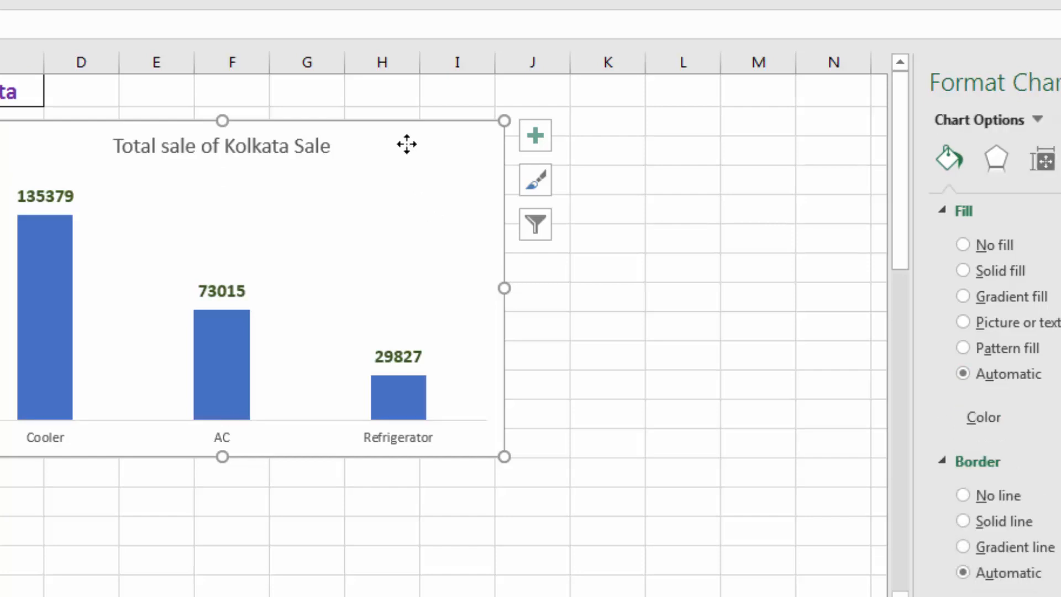
{"action": "right_click", "coordinate": [406, 145]}
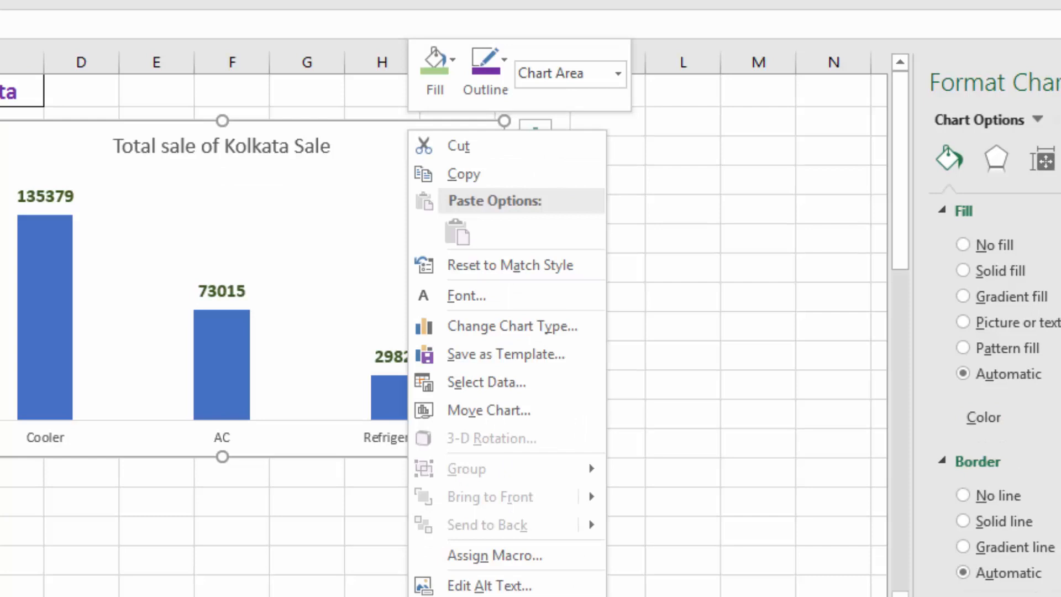
{"action": "left_click", "coordinate": [498, 596]}
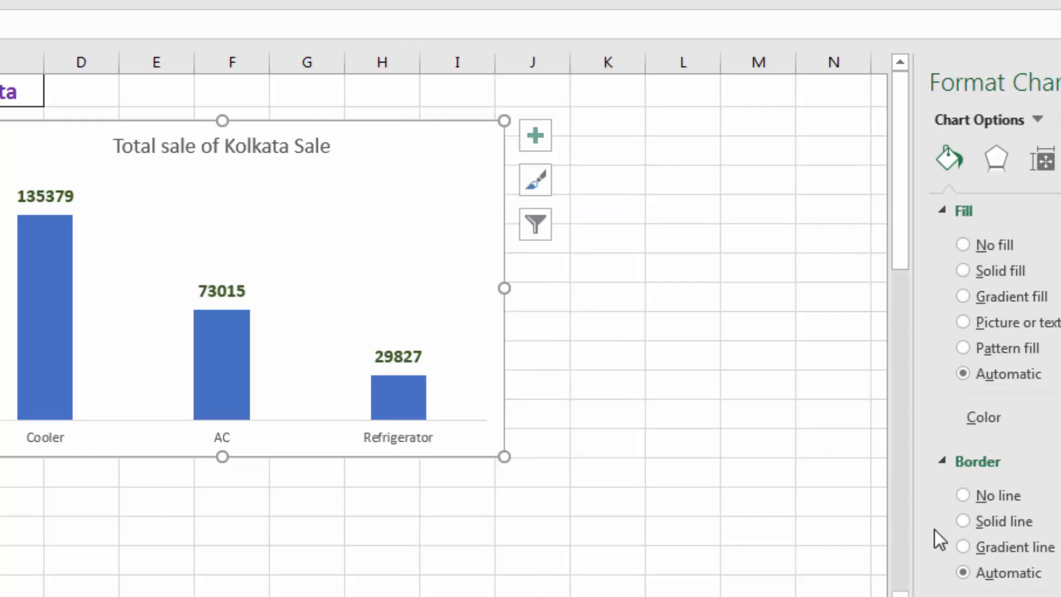
{"action": "left_click", "coordinate": [962, 495]}
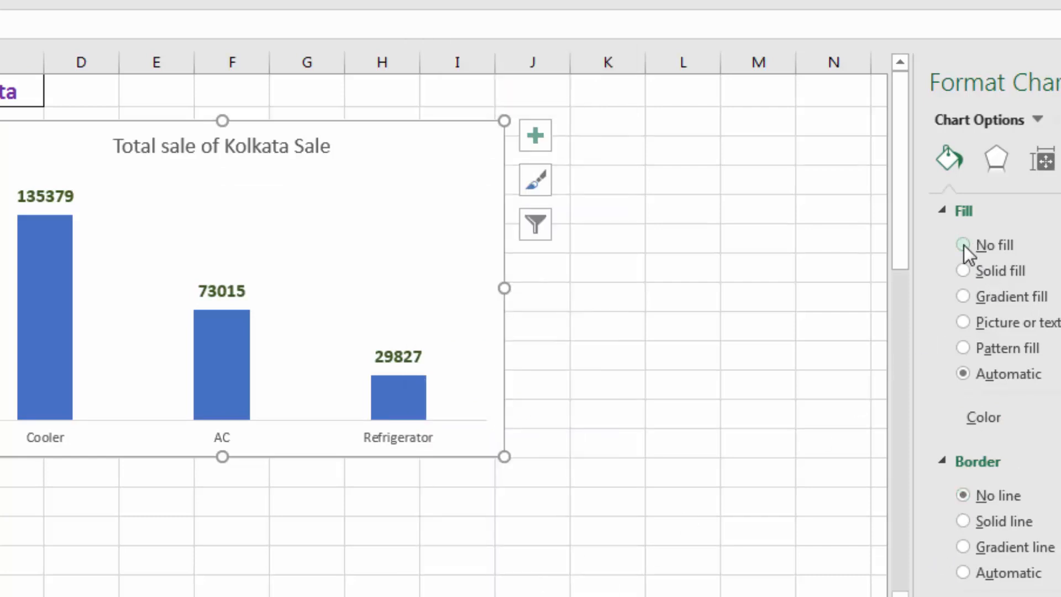
{"action": "left_click", "coordinate": [963, 245]}
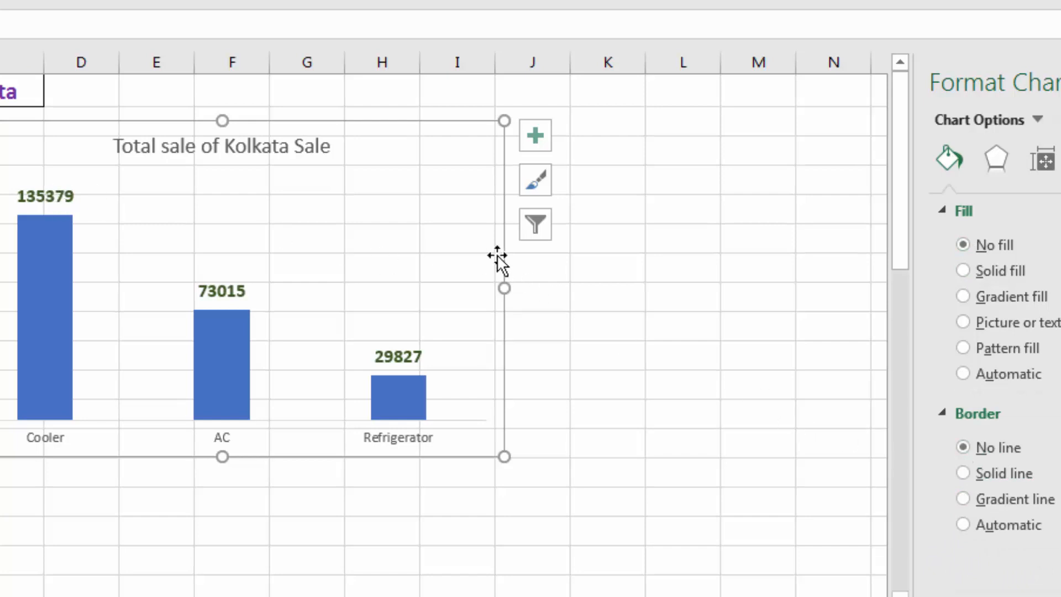
{"action": "left_click", "coordinate": [602, 323]}
Format the column chart's data series so that its fill colors vary by point.
{"action": "left_click", "coordinate": [45, 285]}
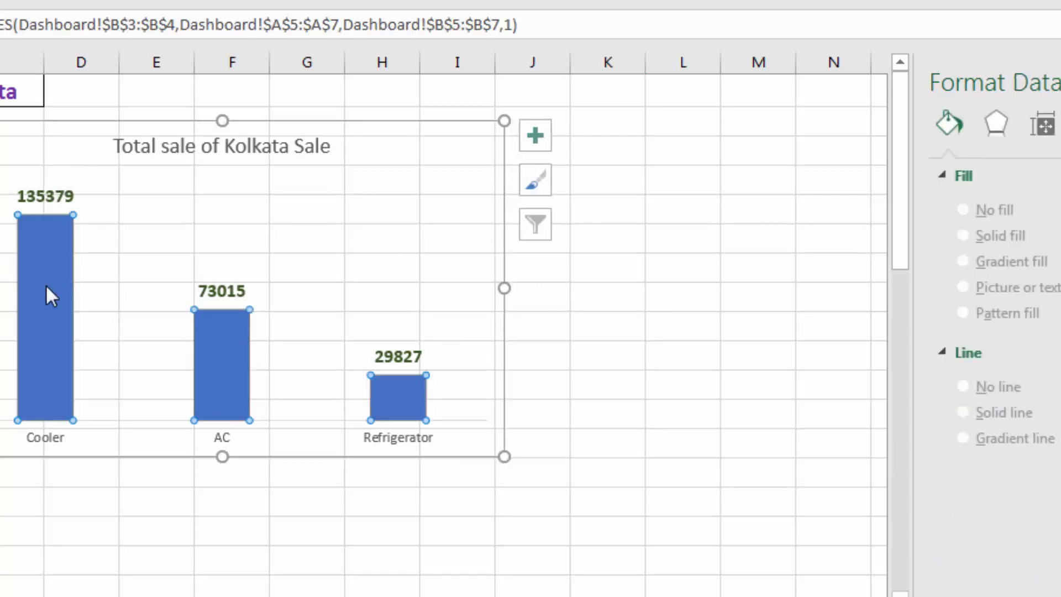
{"action": "right_click", "coordinate": [46, 285]}
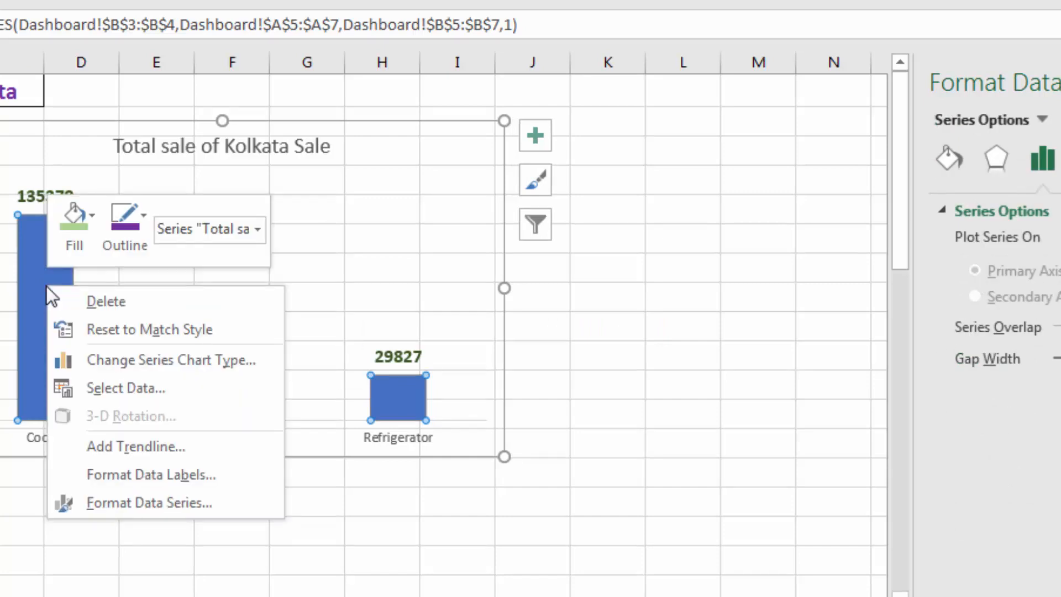
{"action": "left_click", "coordinate": [128, 503]}
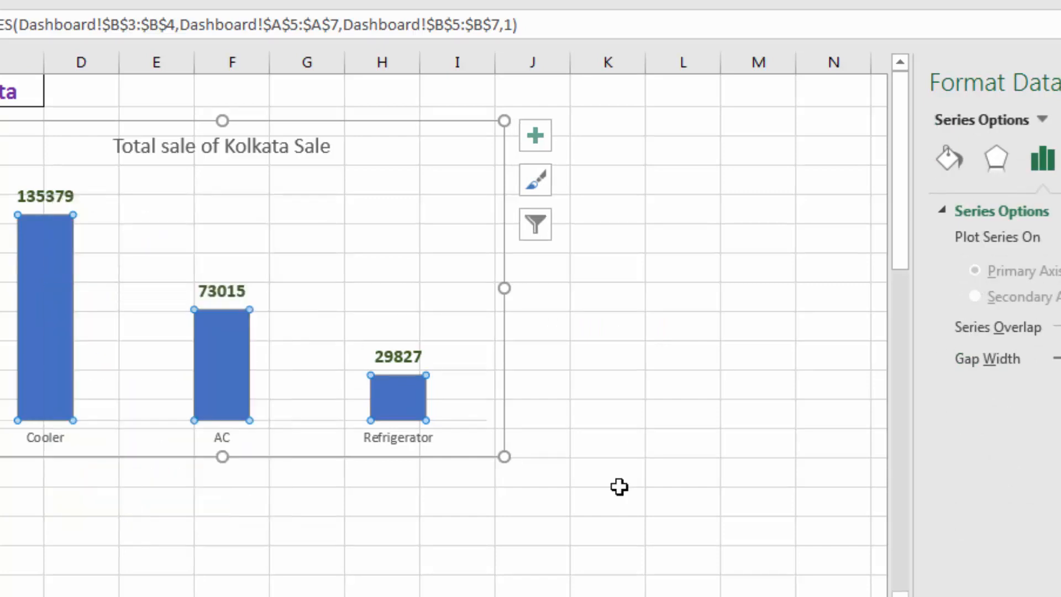
{"action": "left_click", "coordinate": [950, 157]}
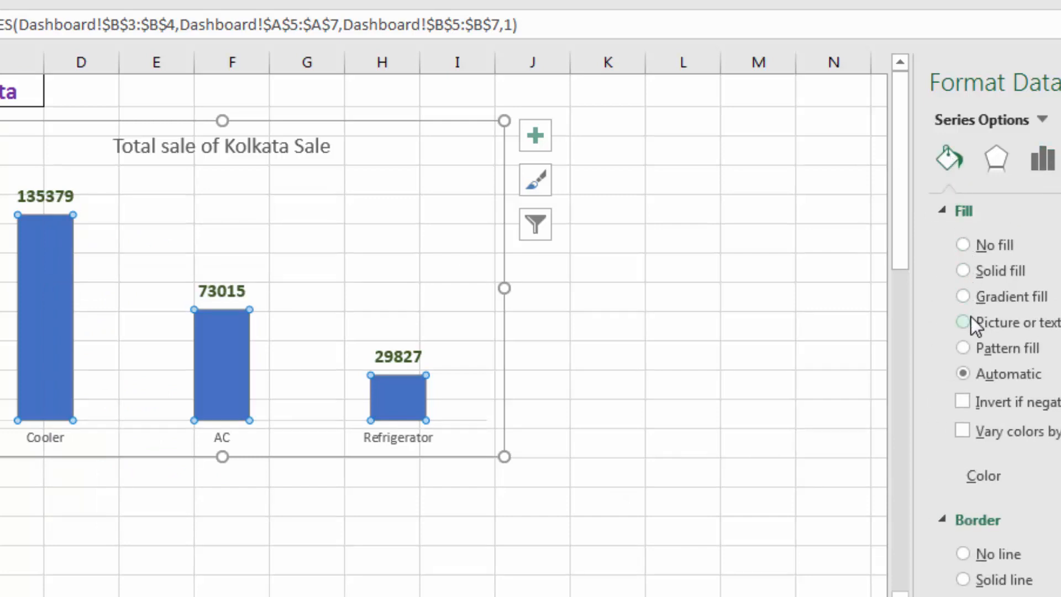
{"action": "left_click", "coordinate": [964, 431]}
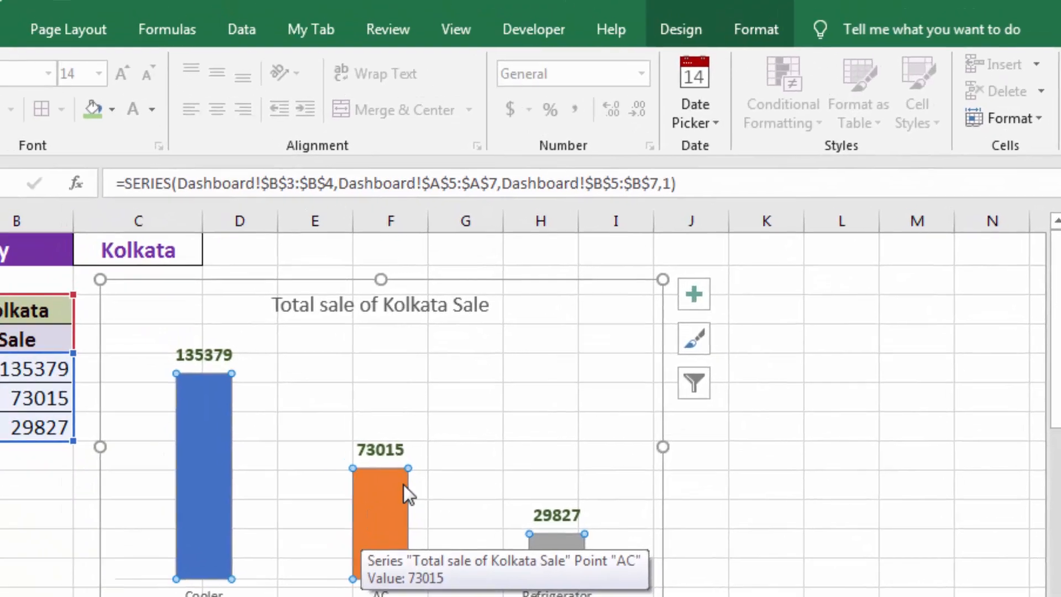
Apply the first bevel style as a shape effect to all the chart's columns.
{"action": "left_click", "coordinate": [767, 29]}
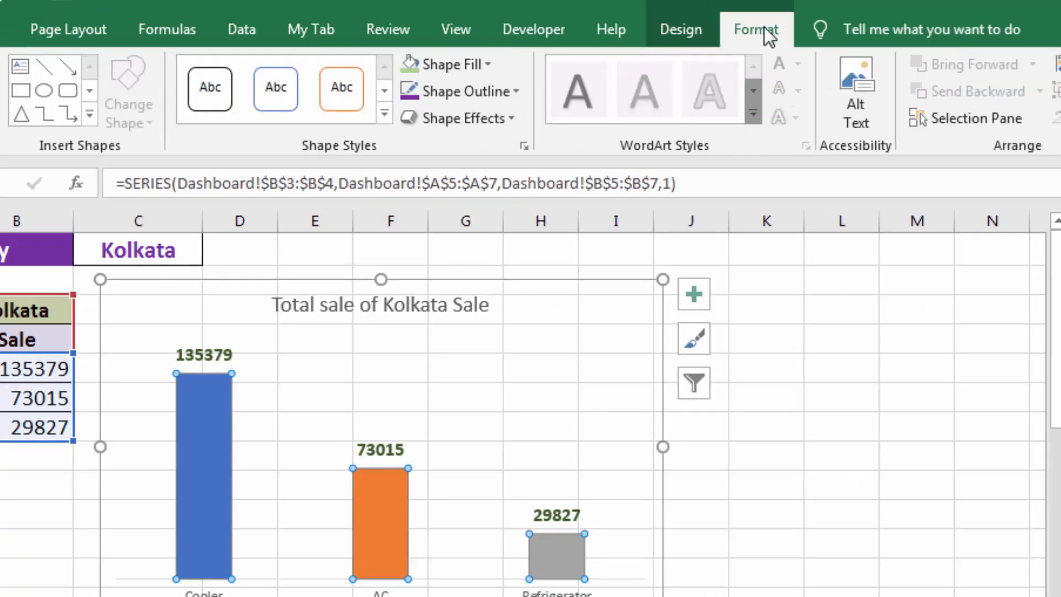
{"action": "left_click", "coordinate": [511, 119]}
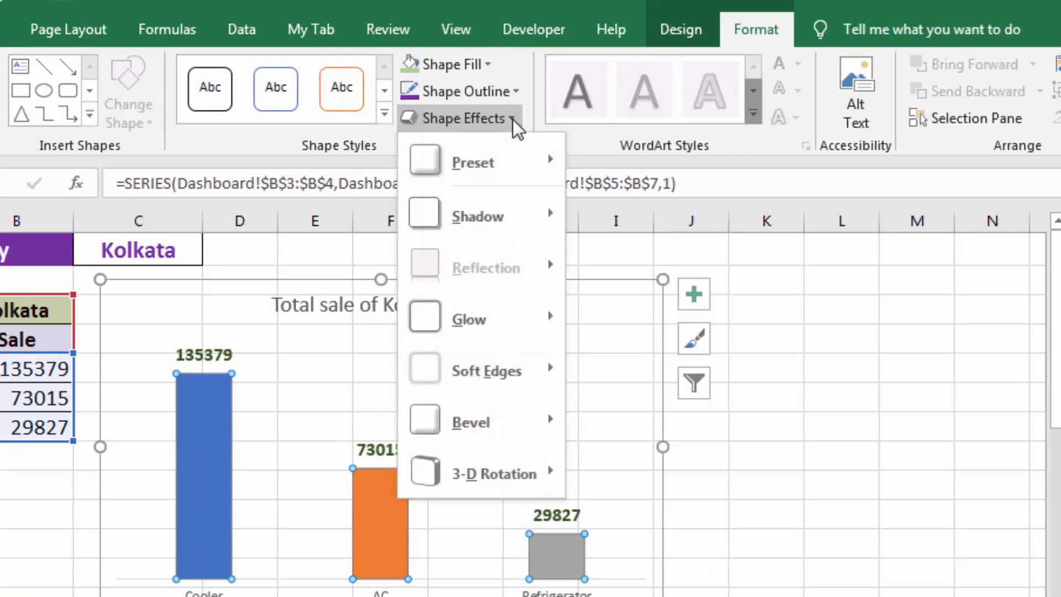
{"action": "mouse_move", "coordinate": [558, 418]}
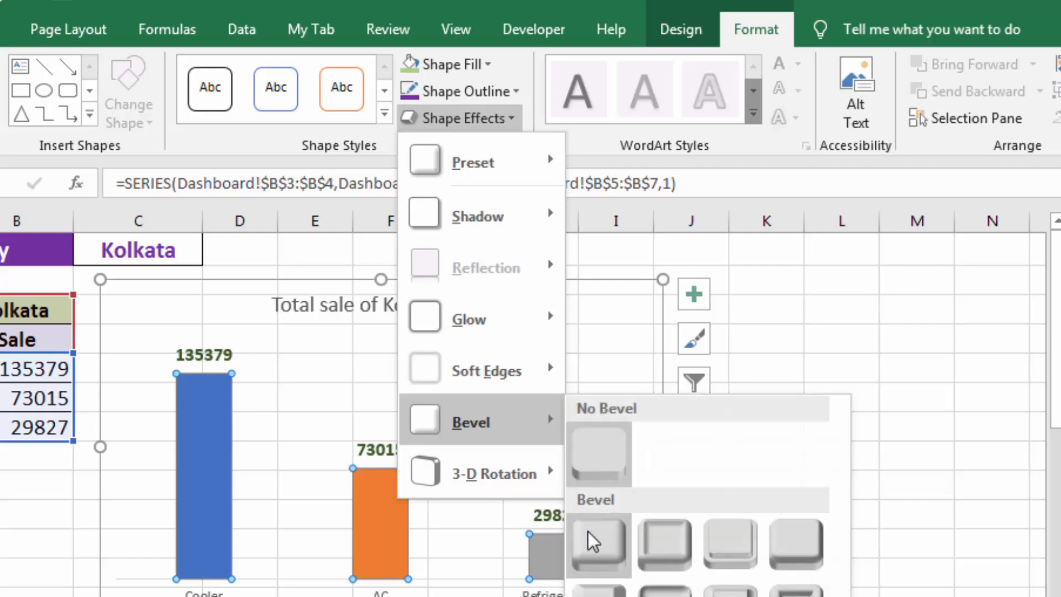
{"action": "left_click", "coordinate": [599, 544]}
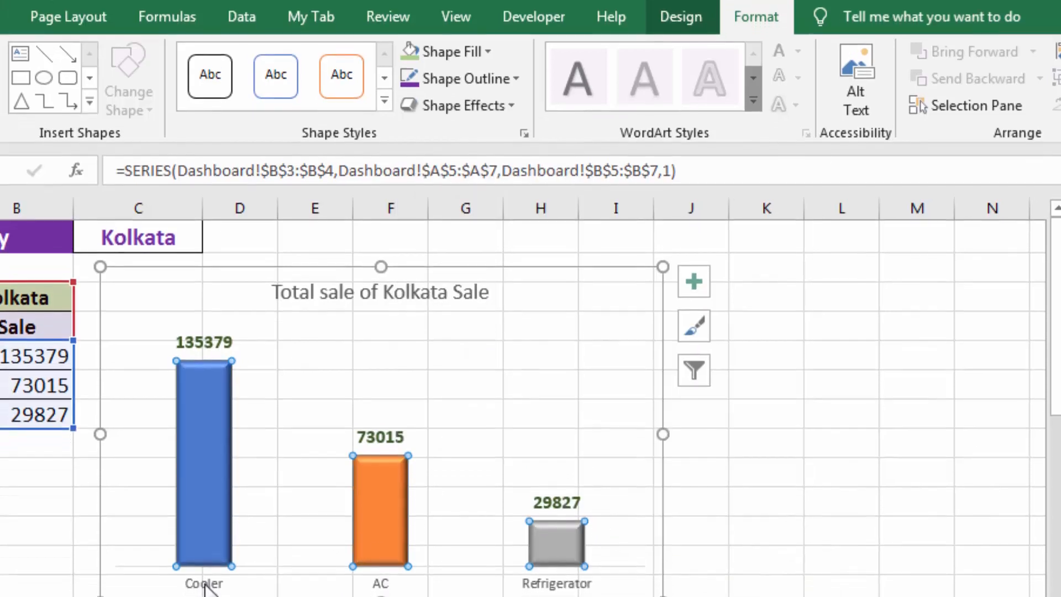
Format the chart's horizontal axis line with a 3 pt weight and the standard purple color.
{"action": "left_click", "coordinate": [205, 594]}
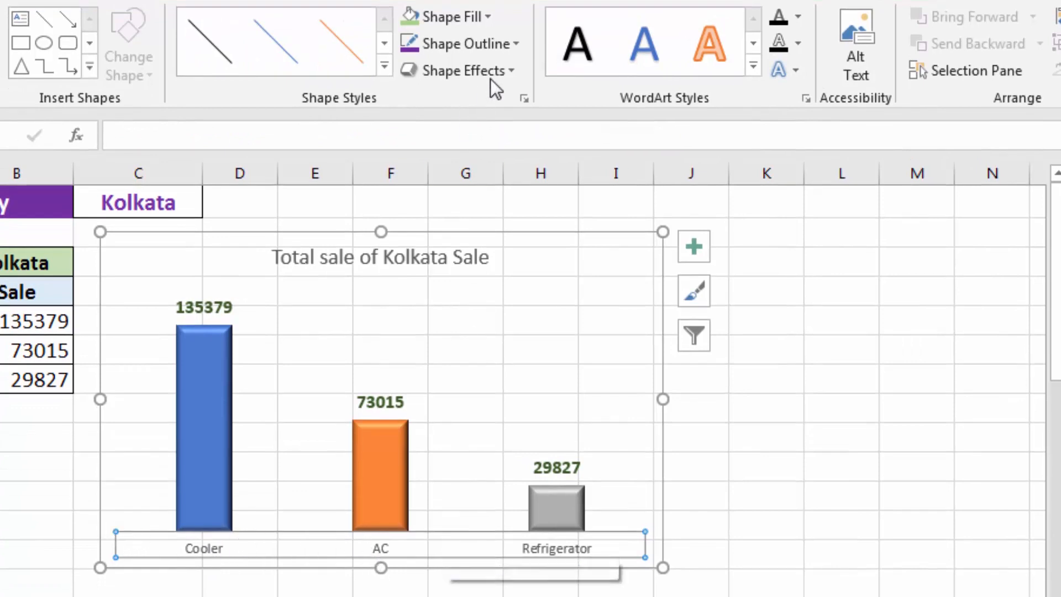
{"action": "left_click", "coordinate": [514, 42]}
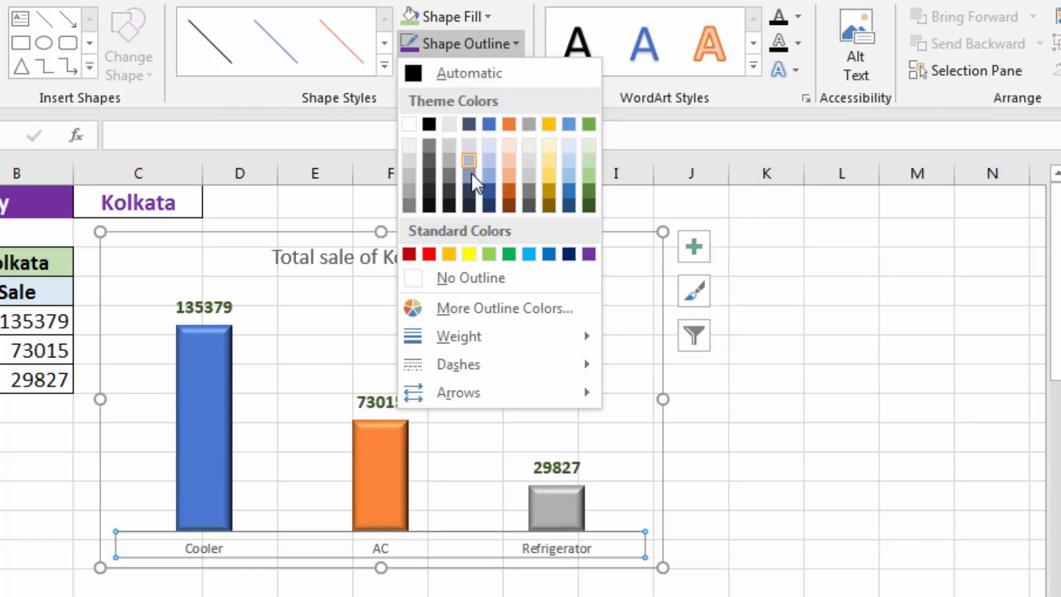
{"action": "mouse_move", "coordinate": [467, 347]}
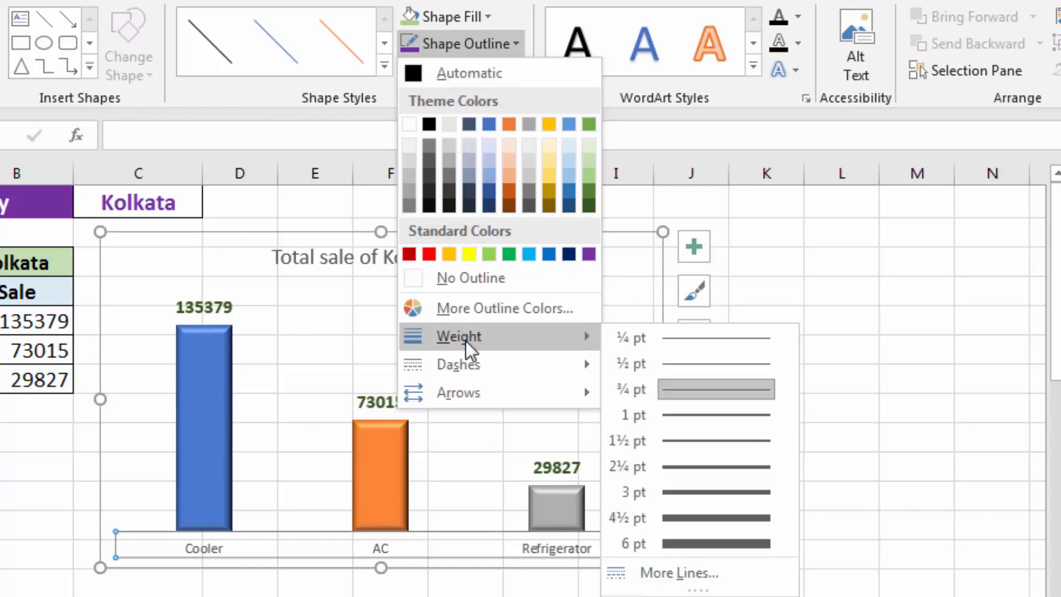
{"action": "left_click", "coordinate": [692, 497]}
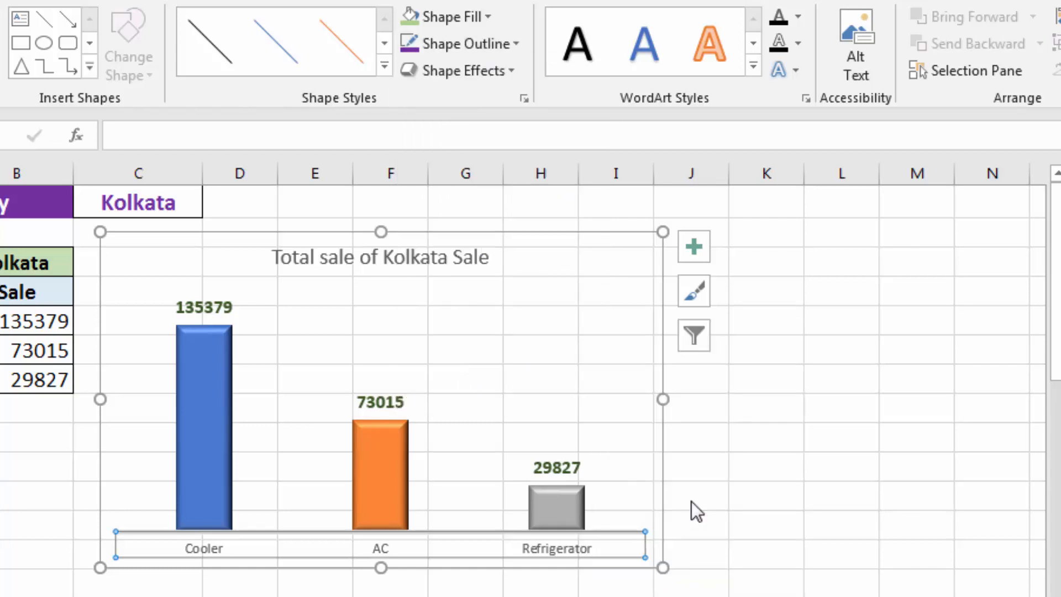
{"action": "left_click", "coordinate": [512, 45]}
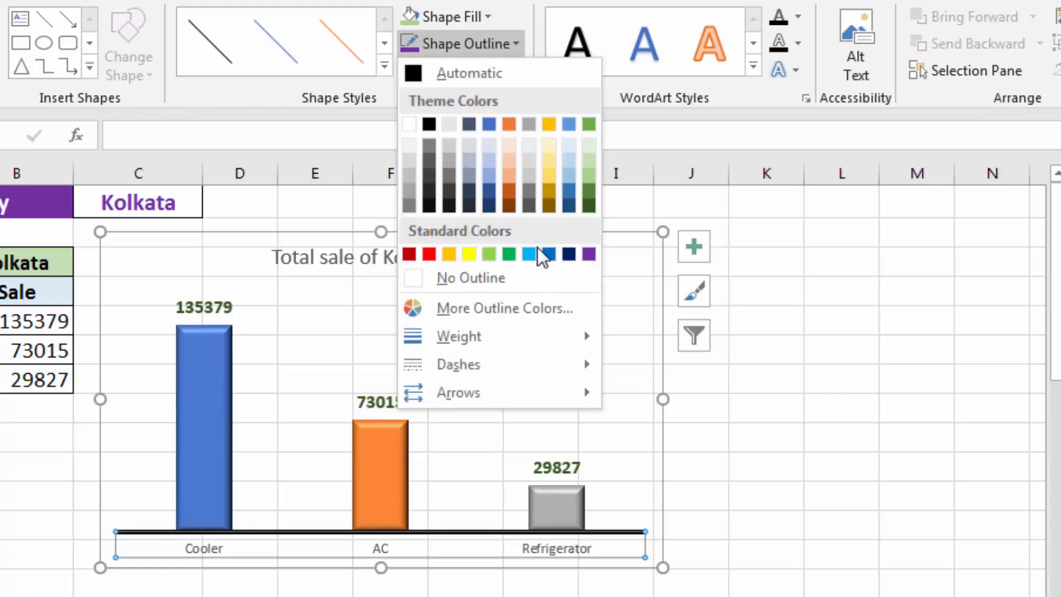
{"action": "left_click", "coordinate": [585, 256]}
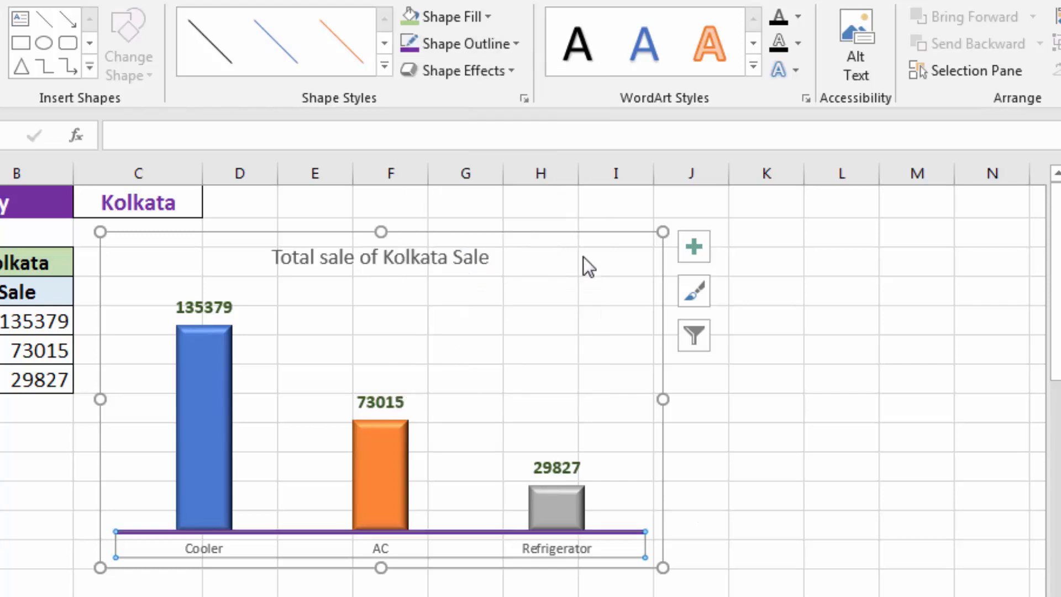
Format the product names on the chart's horizontal axis in bold, size 14.
{"action": "left_click", "coordinate": [407, 555]}
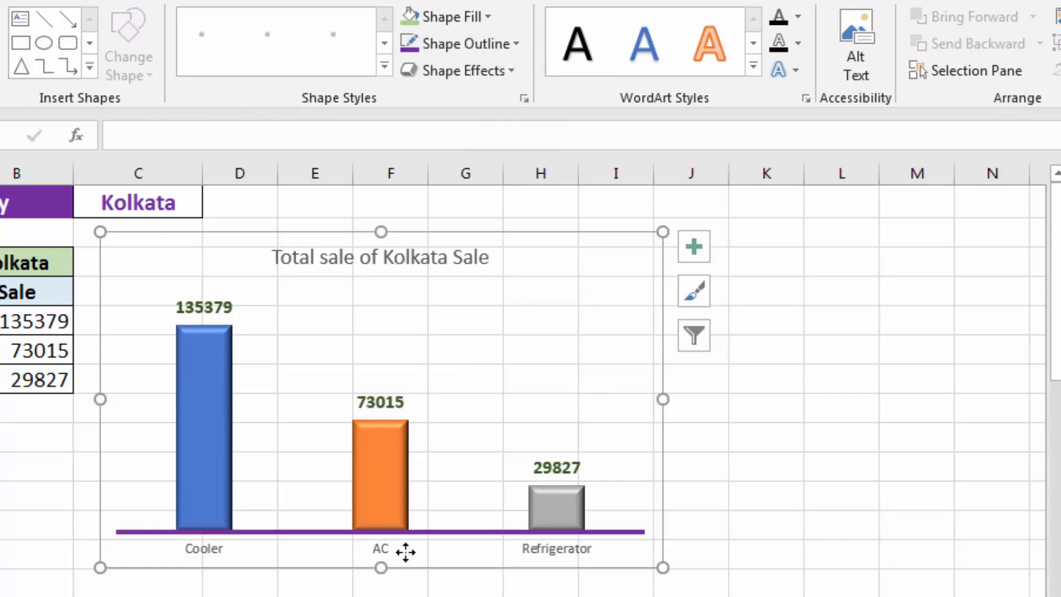
{"action": "left_click", "coordinate": [412, 553]}
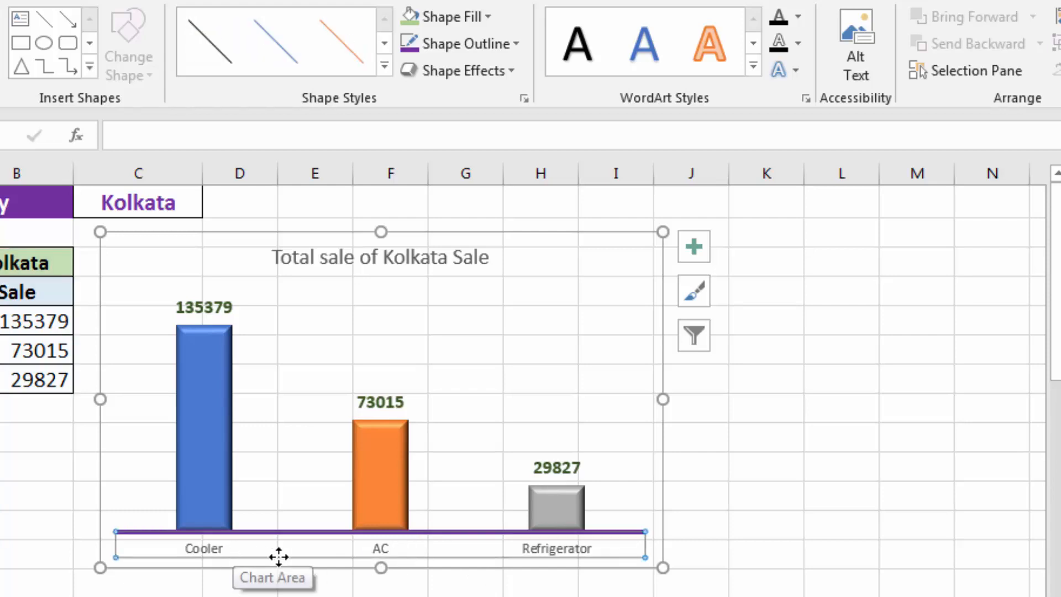
{"action": "key", "text": "ctrl+b"}
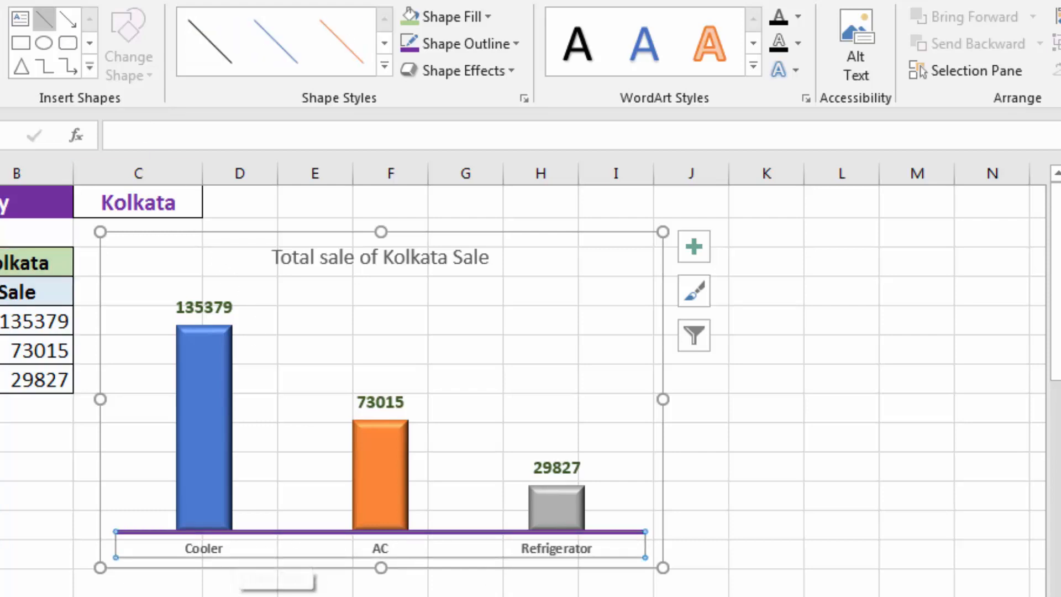
{"action": "left_click", "coordinate": [98, 26]}
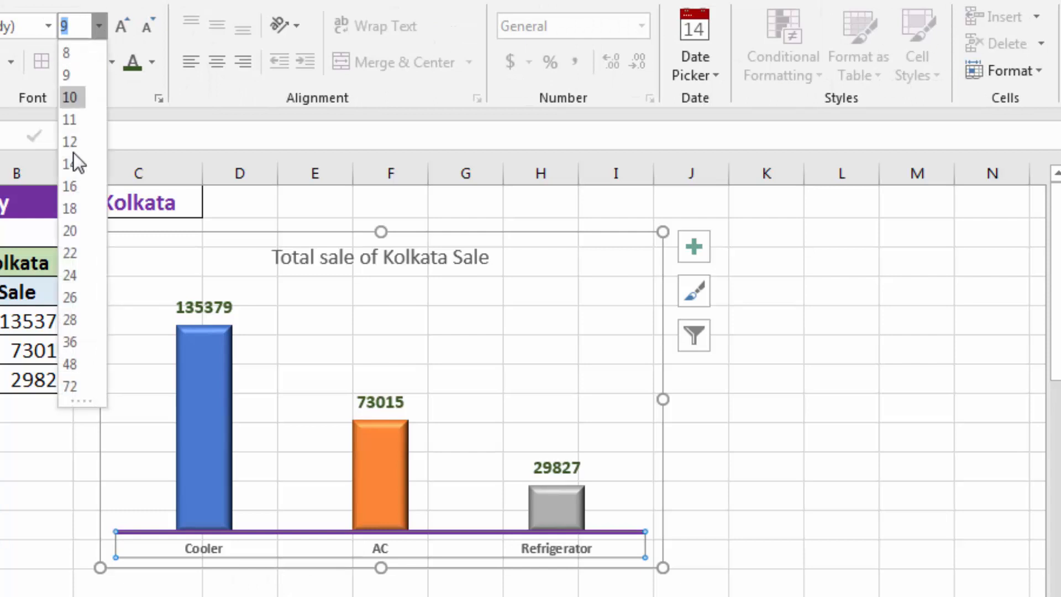
{"action": "left_click", "coordinate": [72, 164]}
{"action": "left_click", "coordinate": [743, 491]}
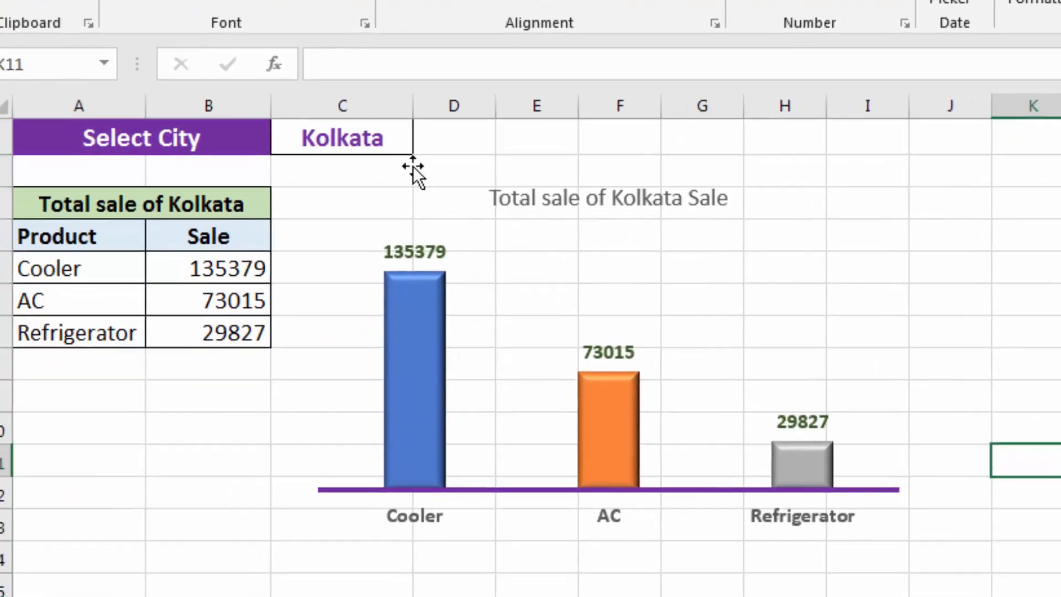
Choose Delhi in the city drop-down in cell C1 to test the chart and its title.
{"action": "left_click", "coordinate": [188, 212]}
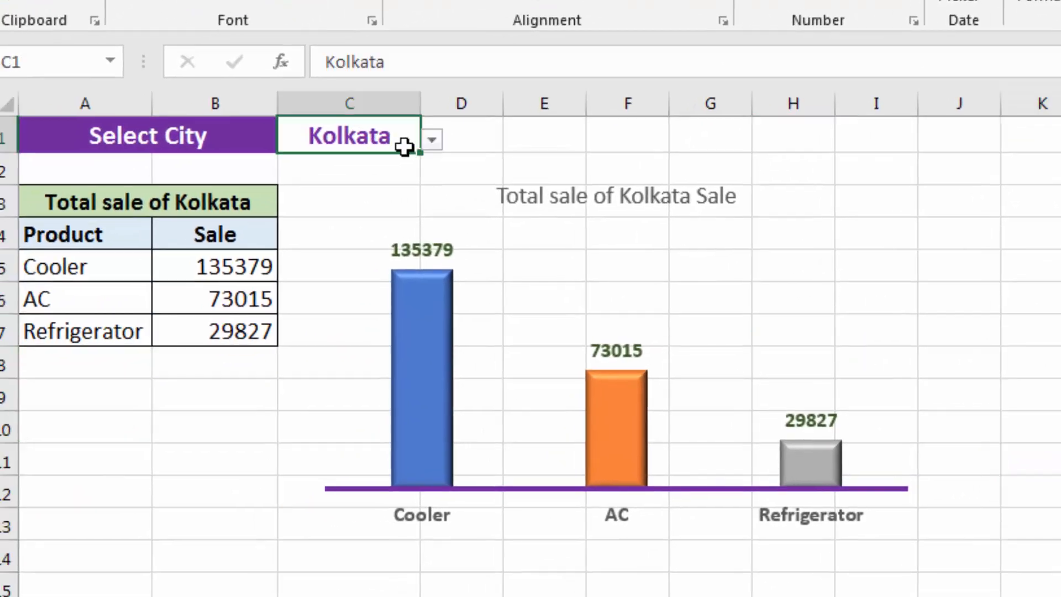
{"action": "left_click", "coordinate": [432, 140]}
{"action": "left_click", "coordinate": [380, 164]}
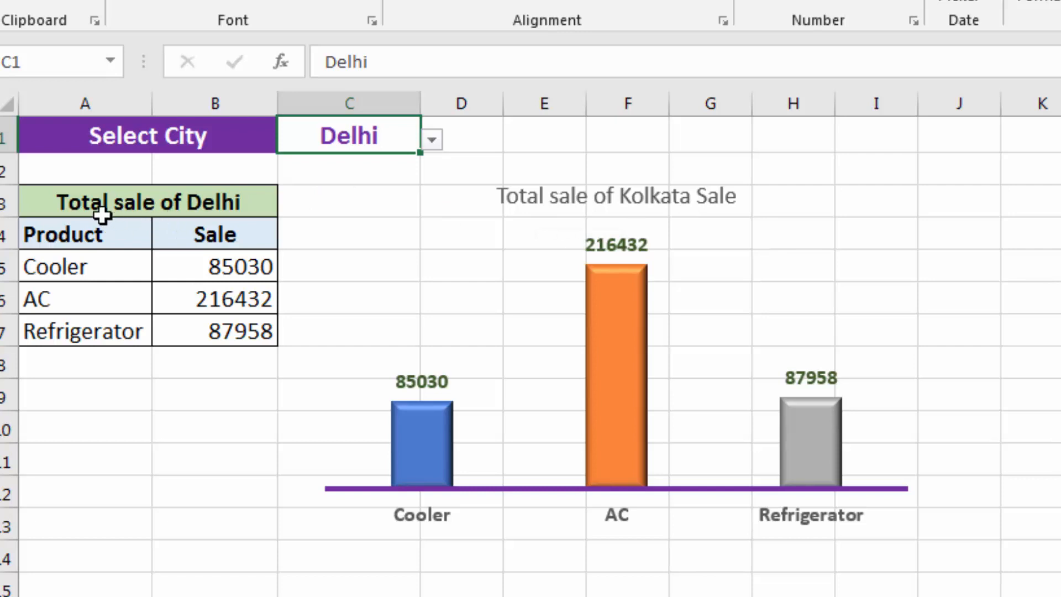
Link the chart title to the table heading with the formula =Dashboard!$A$3.
{"action": "left_click", "coordinate": [586, 196]}
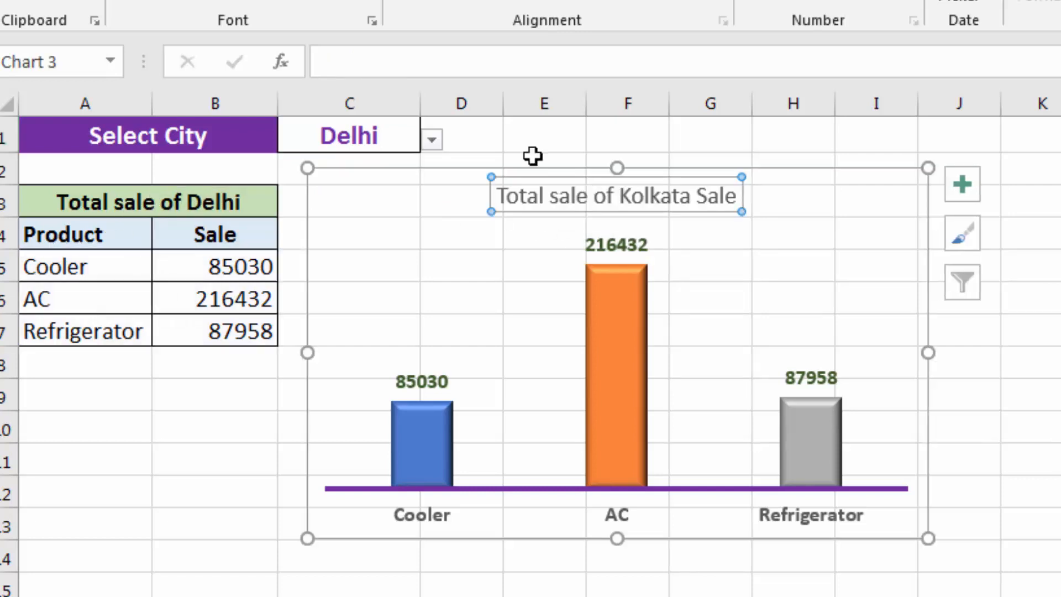
{"action": "left_click", "coordinate": [419, 66]}
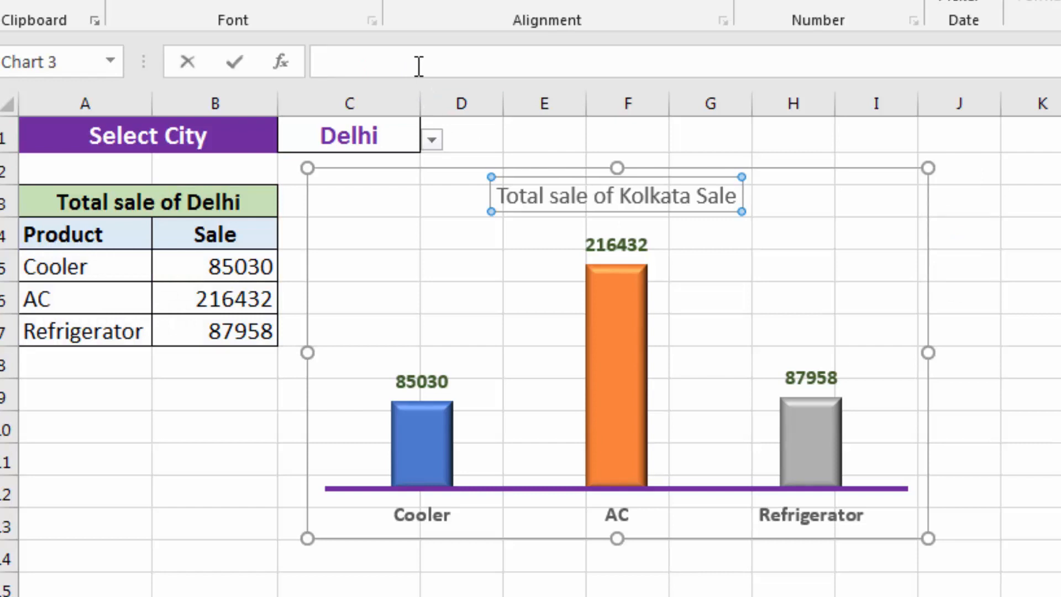
{"action": "type", "text": "="}
{"action": "left_click", "coordinate": [171, 199]}
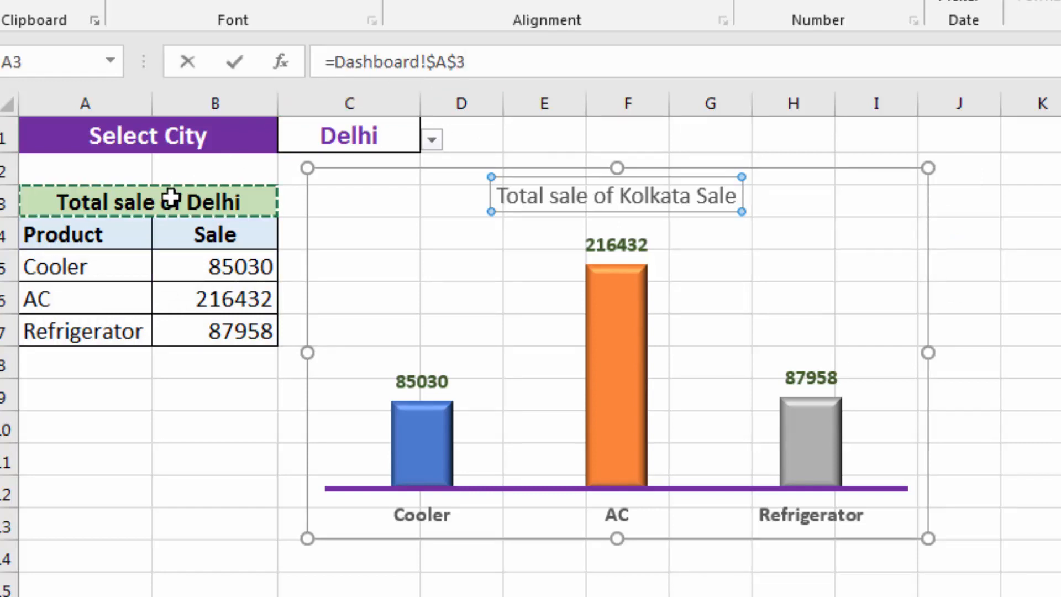
{"action": "key", "text": "Return"}
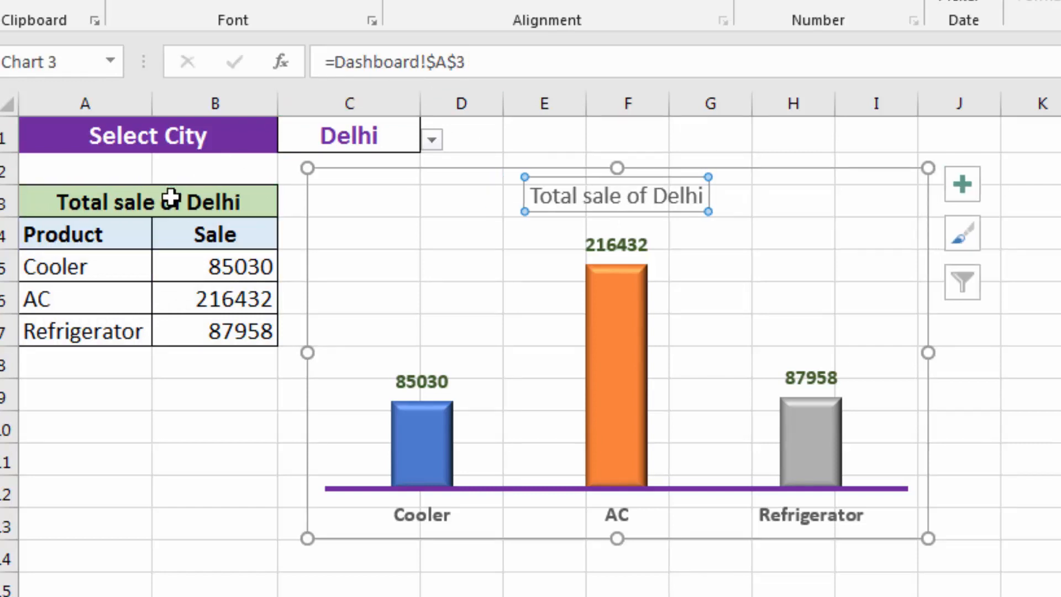
{"action": "left_click", "coordinate": [203, 407]}
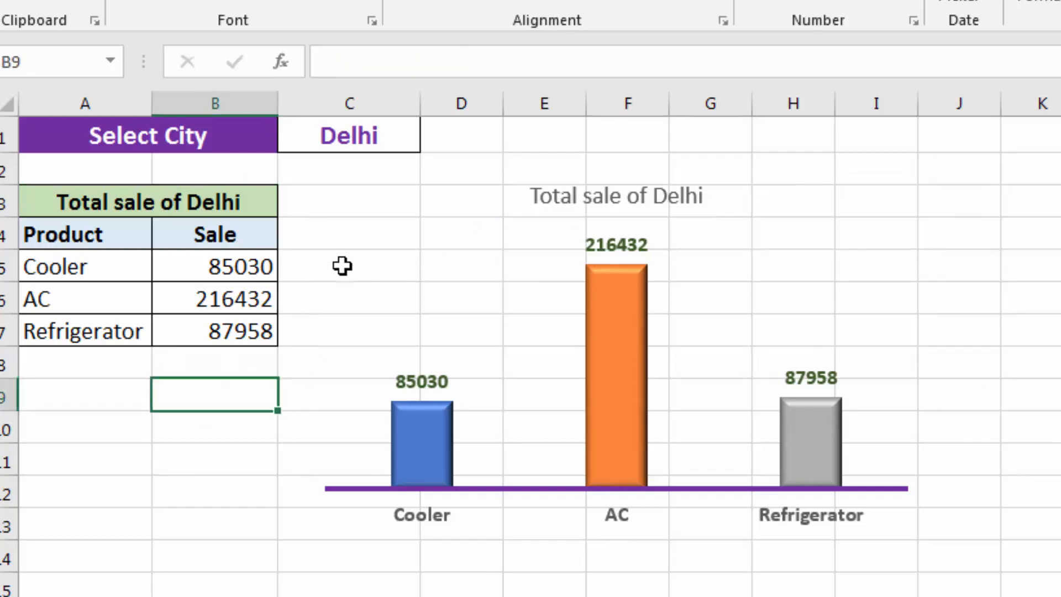
Test the linked chart title by choosing Mumbai and then Goa in the city drop-down in cell C1.
{"action": "left_click", "coordinate": [416, 147]}
{"action": "left_click", "coordinate": [430, 141]}
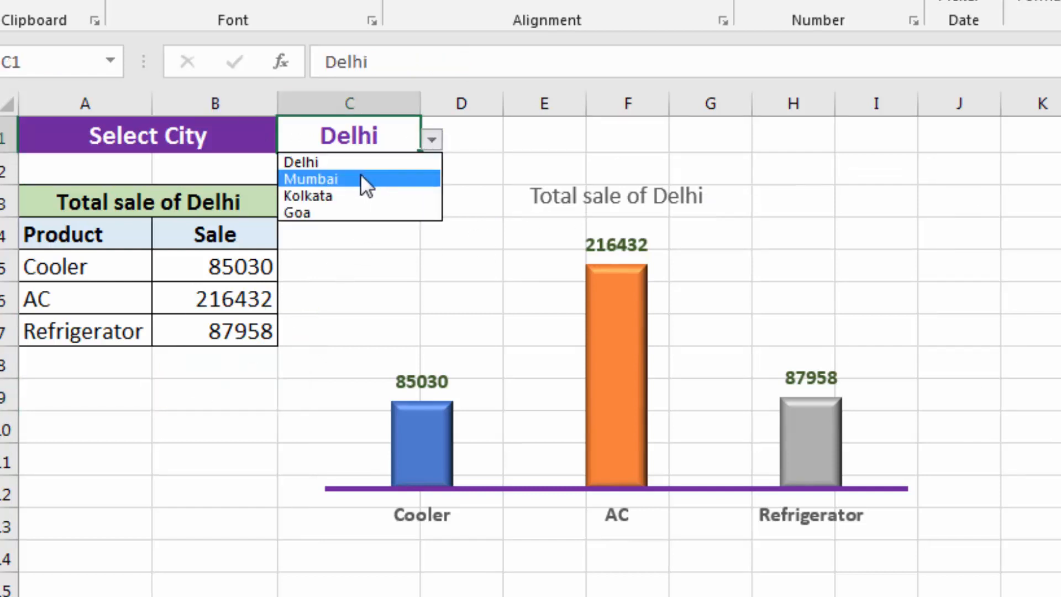
{"action": "left_click", "coordinate": [359, 178]}
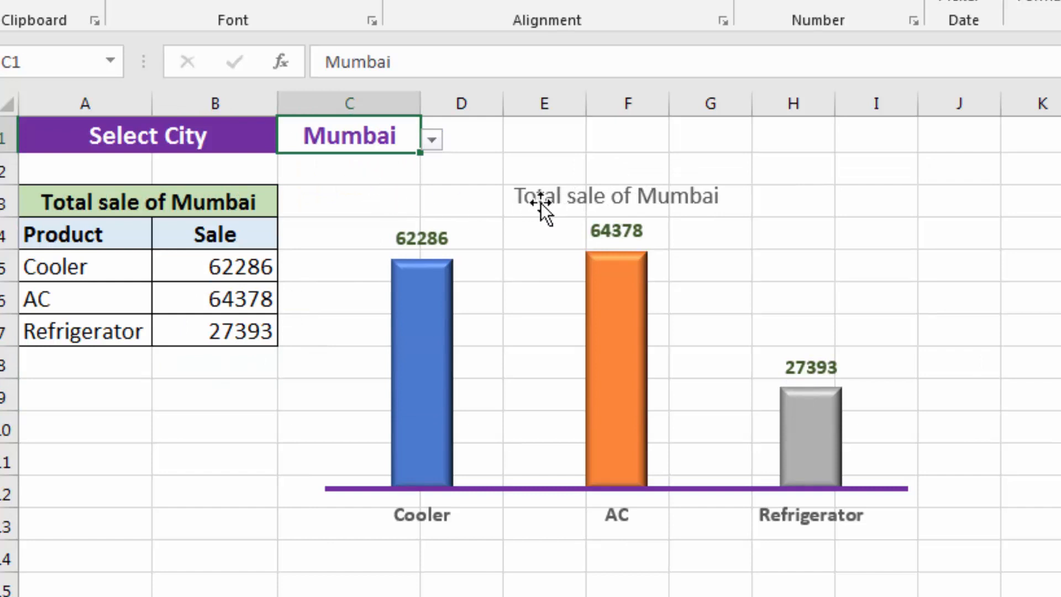
{"action": "left_click", "coordinate": [432, 141]}
{"action": "left_click", "coordinate": [389, 212]}
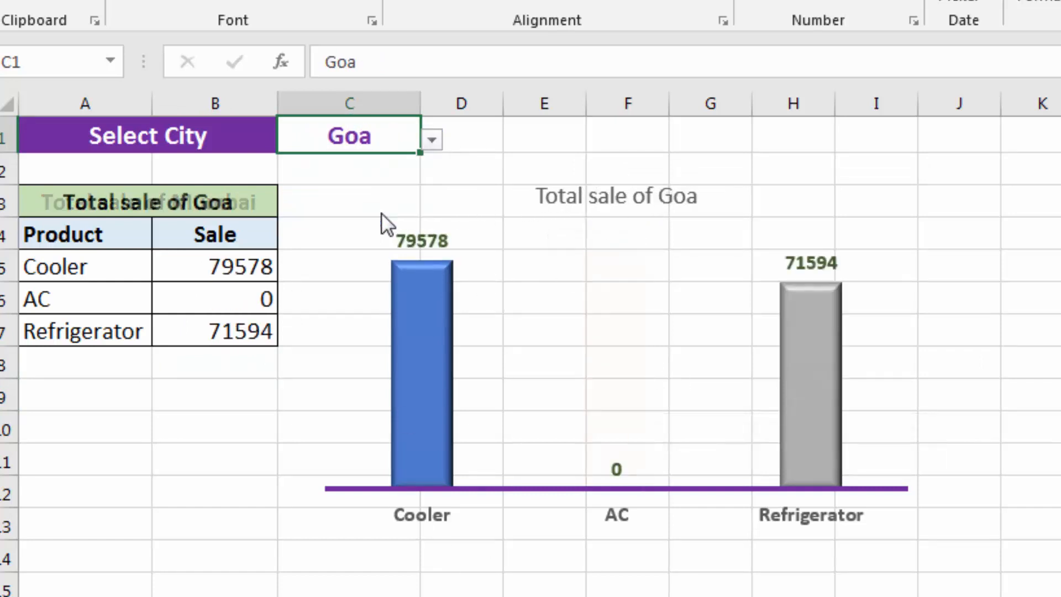
{"action": "left_click", "coordinate": [230, 461]}
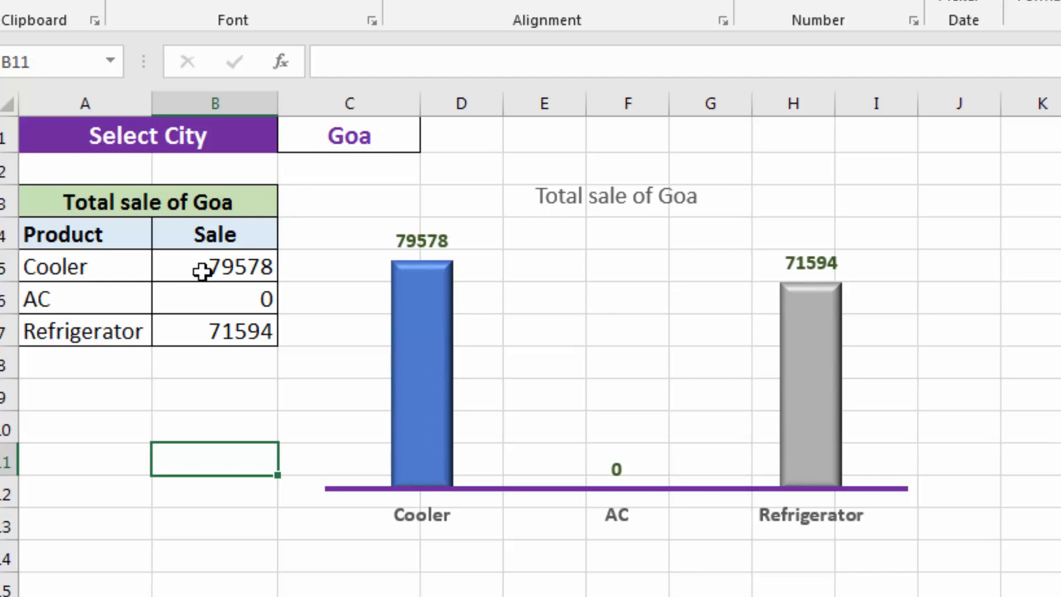
{"action": "left_click", "coordinate": [127, 461]}
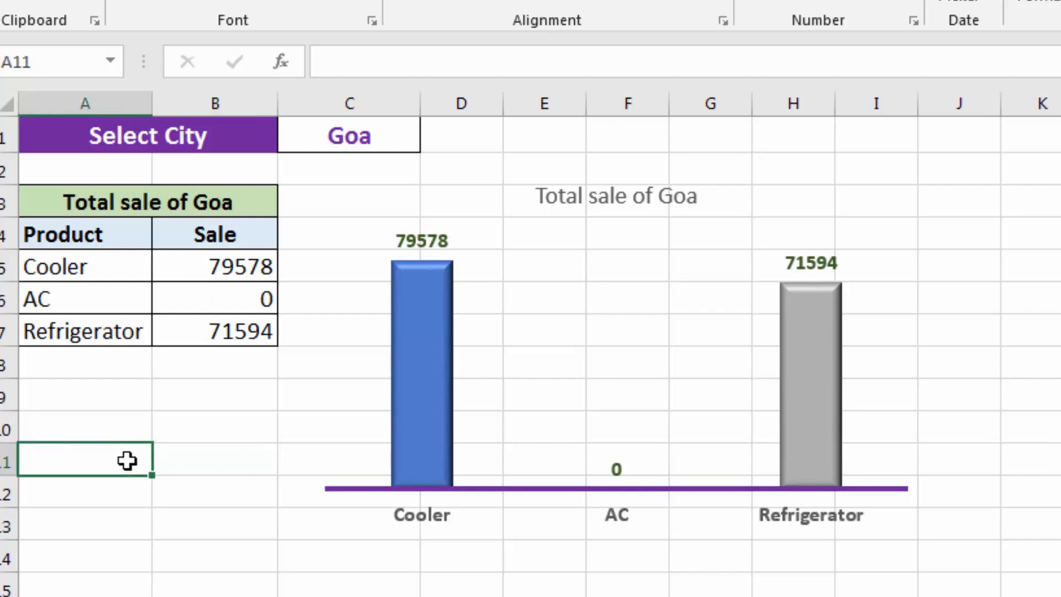